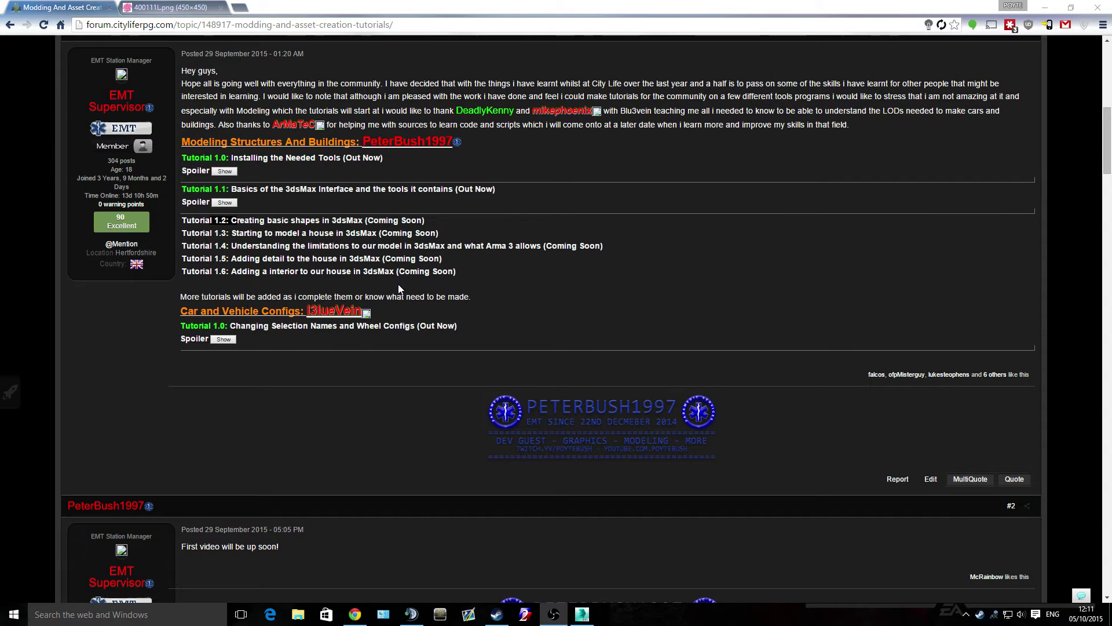
Switch Chrome from the forum thread to the 400111L.png hydrant reference image tab
{"action": "key", "text": "ctrl+Tab"}
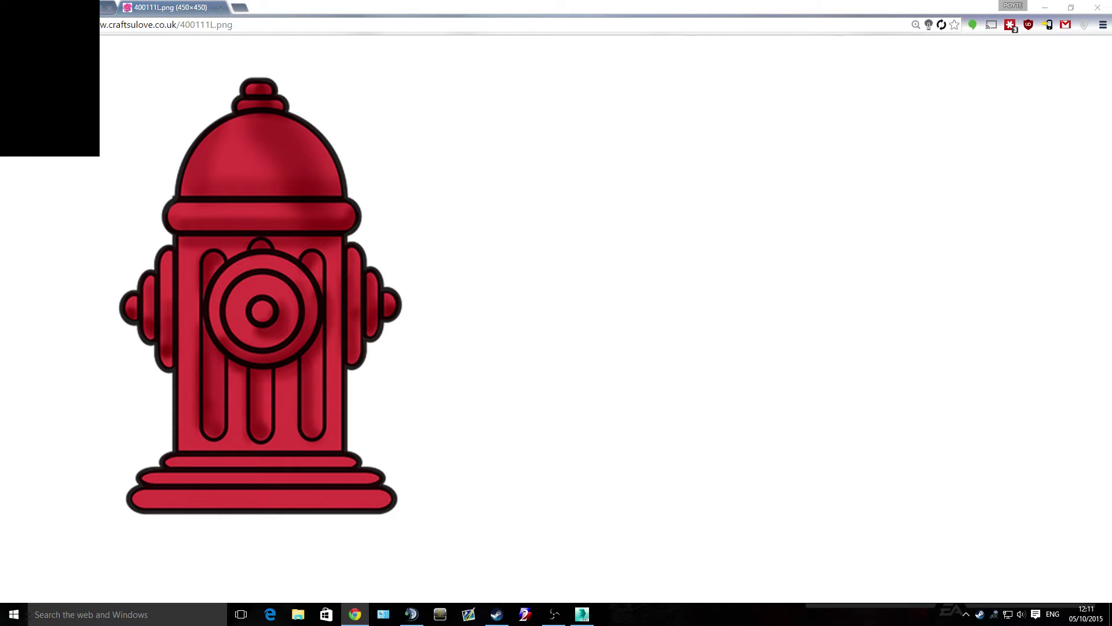
Minimize the Chrome reference window so the empty 3ds Max scene is visible
{"action": "left_click", "coordinate": [554, 614]}
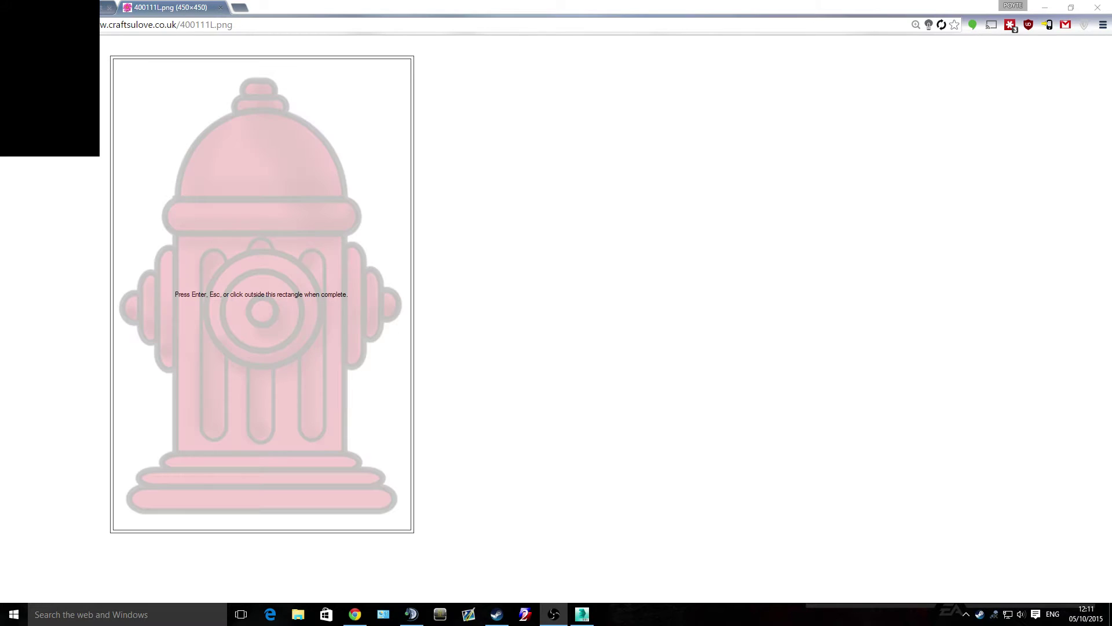
{"action": "key", "text": "Return"}
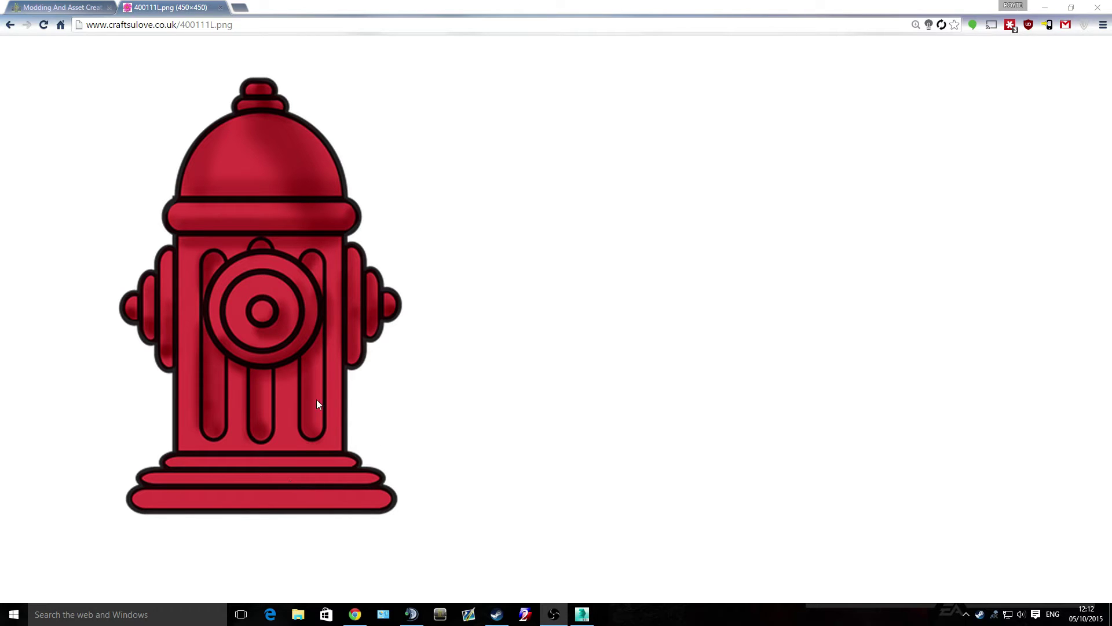
{"action": "left_click", "coordinate": [1044, 7]}
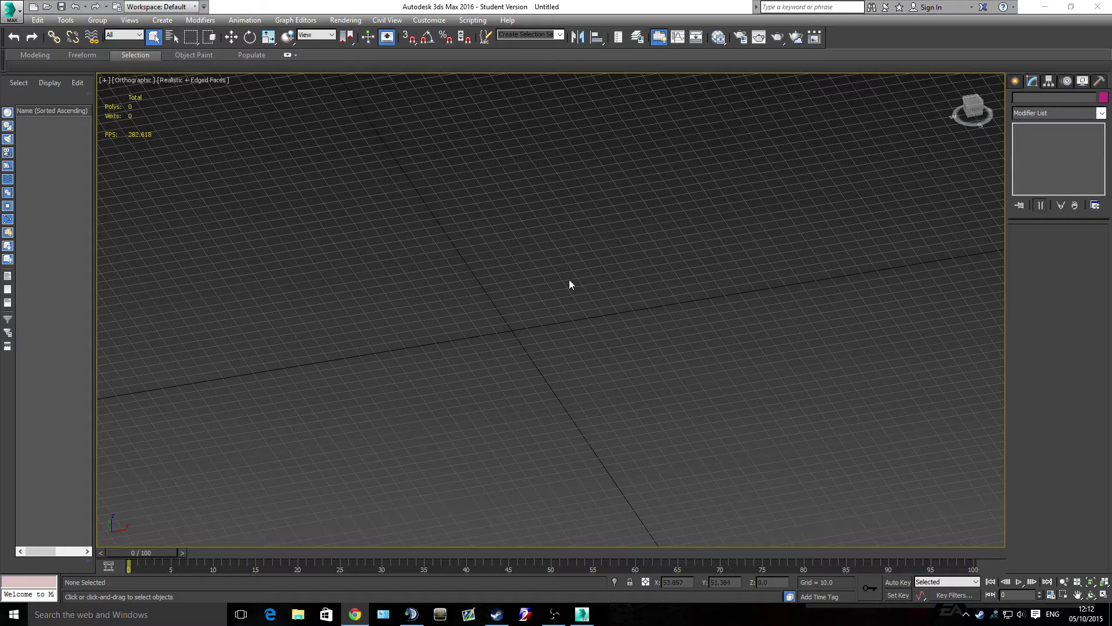
Maximize the Left viewport and orbit it into a tilted orthographic wireframe view
{"action": "left_click", "coordinate": [945, 108]}
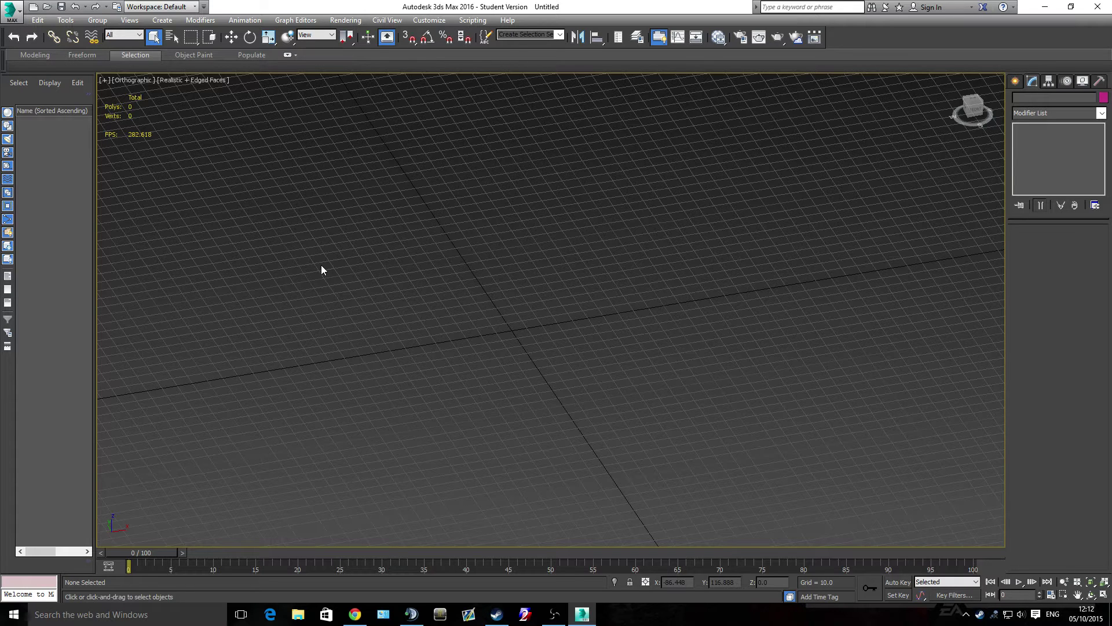
{"action": "key", "text": "alt+w"}
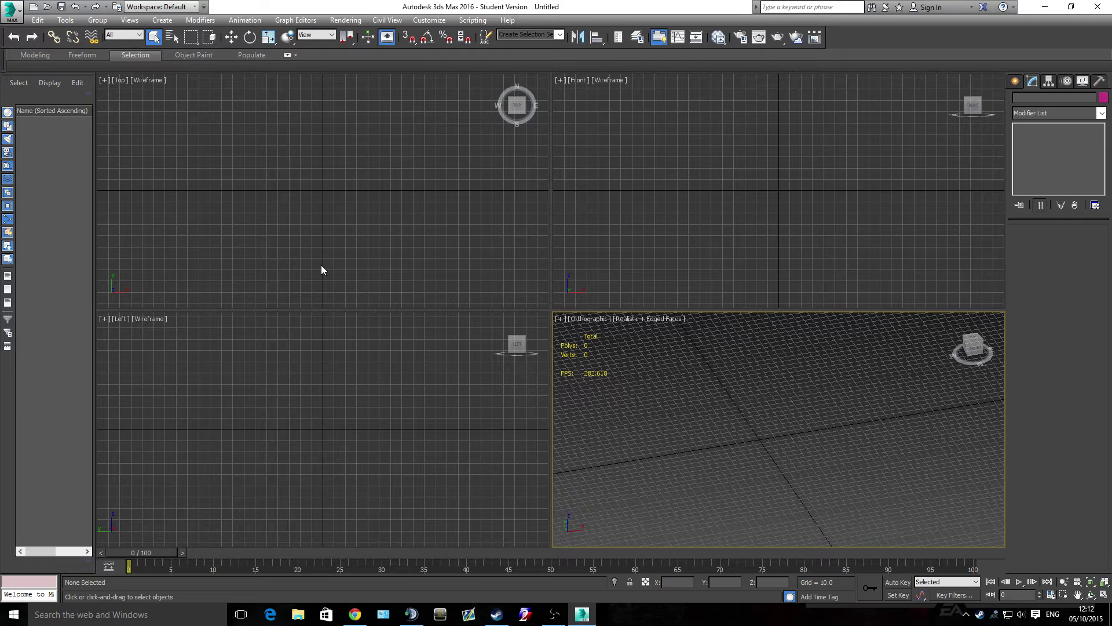
{"action": "left_click", "coordinate": [321, 266]}
{"action": "key", "text": "alt+w"}
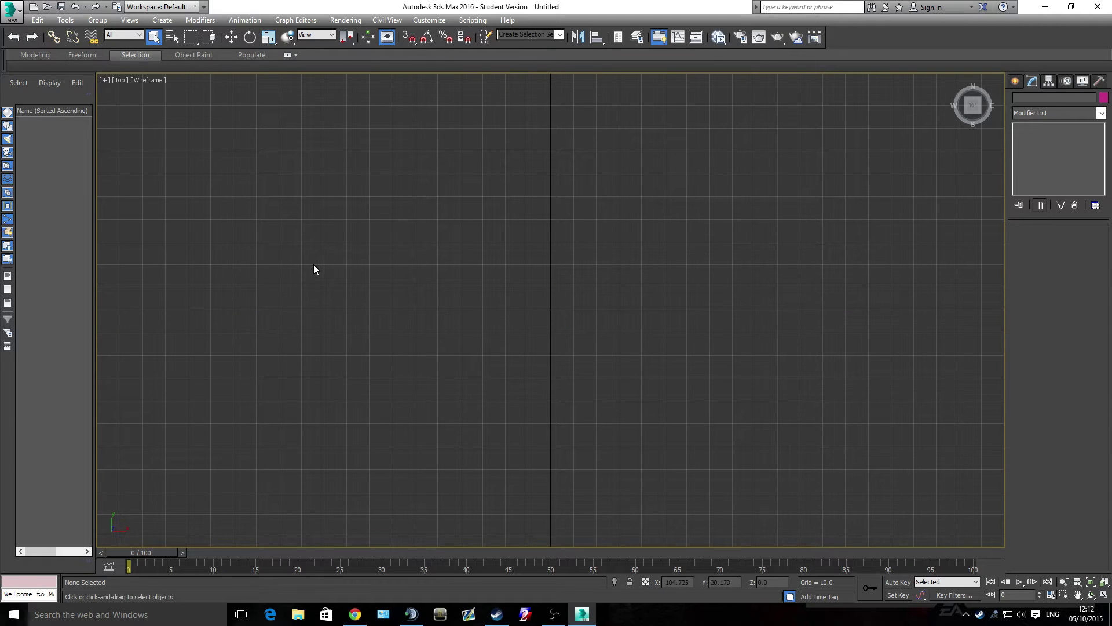
{"action": "key", "text": "alt+w"}
{"action": "left_click", "coordinate": [311, 382]}
{"action": "key", "text": "alt+w"}
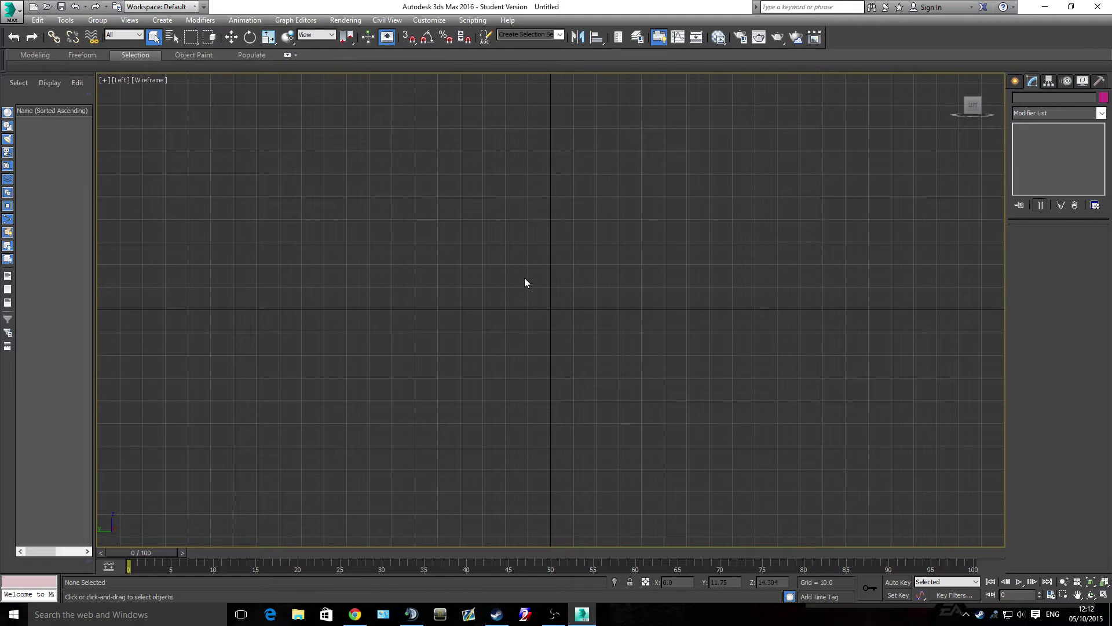
{"action": "mouse_move", "coordinate": [526, 258]}
{"action": "middle_mouse_down", "text": "alt"}
{"action": "mouse_move", "coordinate": [530, 243]}
{"action": "mouse_move", "coordinate": [565, 228]}
{"action": "mouse_move", "coordinate": [480, 232]}
{"action": "mouse_move", "coordinate": [499, 251]}
{"action": "mouse_move", "coordinate": [474, 221]}
{"action": "mouse_move", "coordinate": [550, 220]}
{"action": "middle_mouse_up", "text": "alt"}
{"action": "mouse_move", "coordinate": [972, 107]}
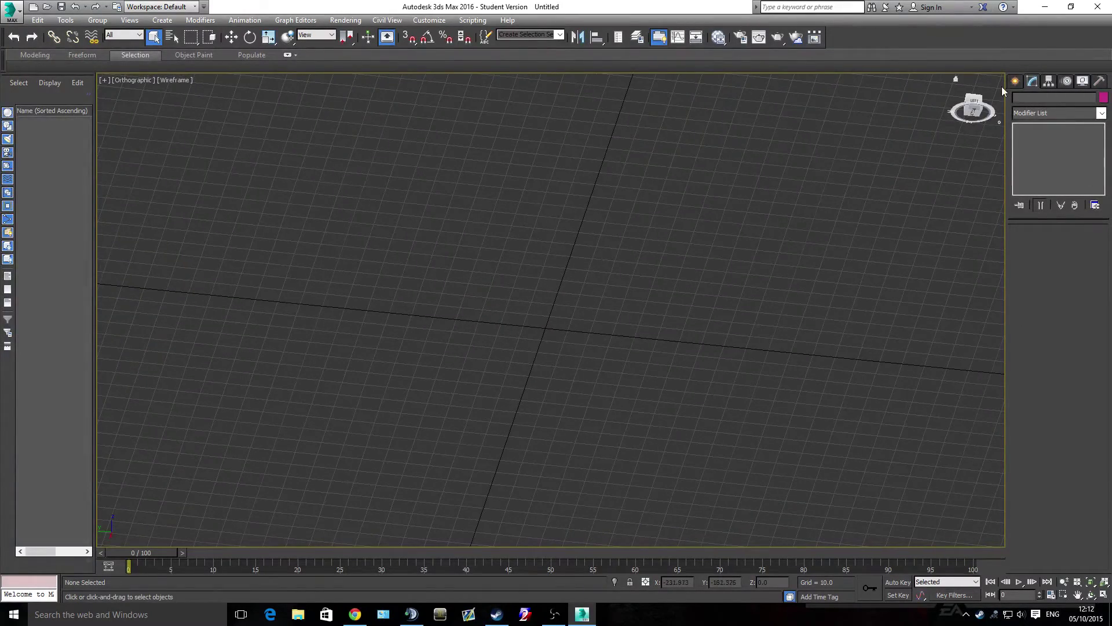
Draw a trial Standard Primitives torus at the scene centre, then cancel it
{"action": "left_click", "coordinate": [1016, 81]}
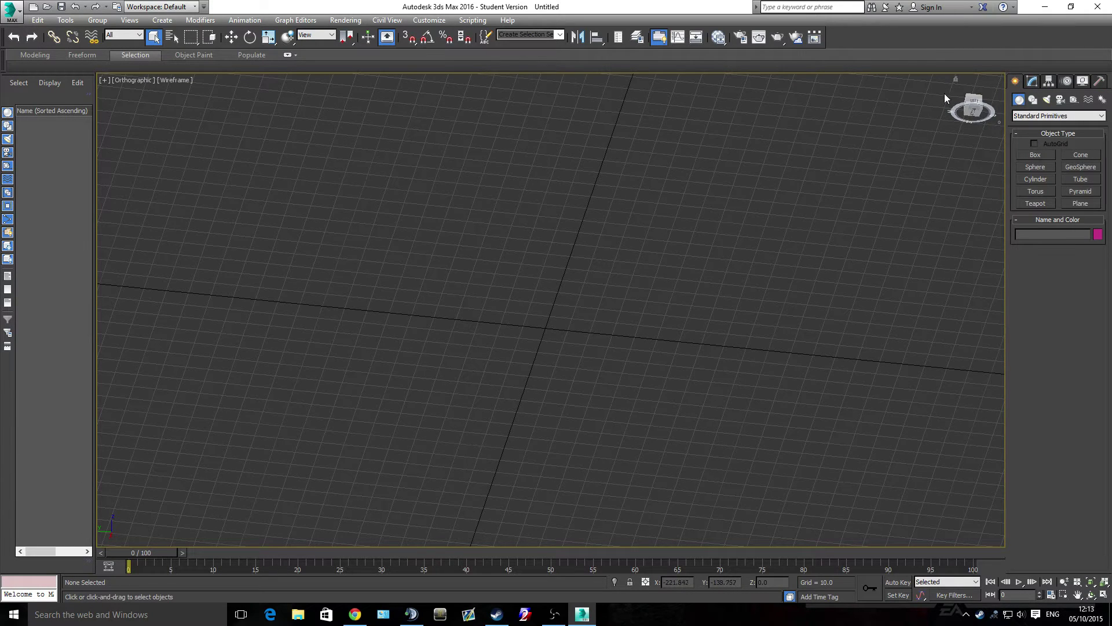
{"action": "left_click", "coordinate": [1032, 193]}
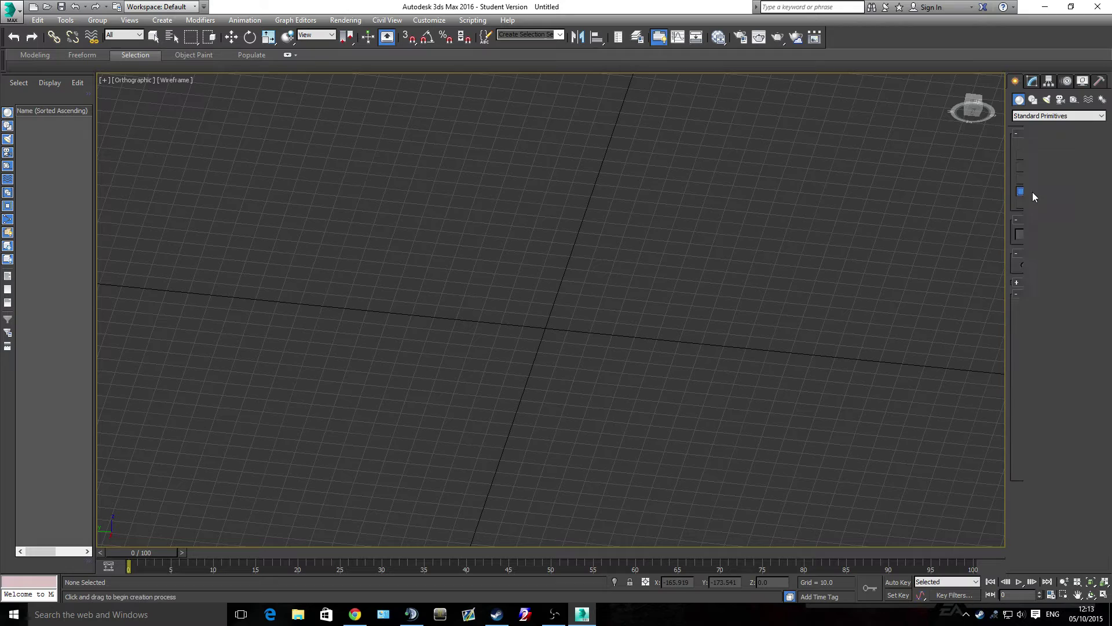
{"action": "left_click", "coordinate": [544, 328]}
{"action": "mouse_move", "coordinate": [544, 327]}
{"action": "left_mouse_down"}
{"action": "mouse_move", "coordinate": [588, 284]}
{"action": "mouse_move", "coordinate": [577, 309]}
{"action": "left_mouse_up"}
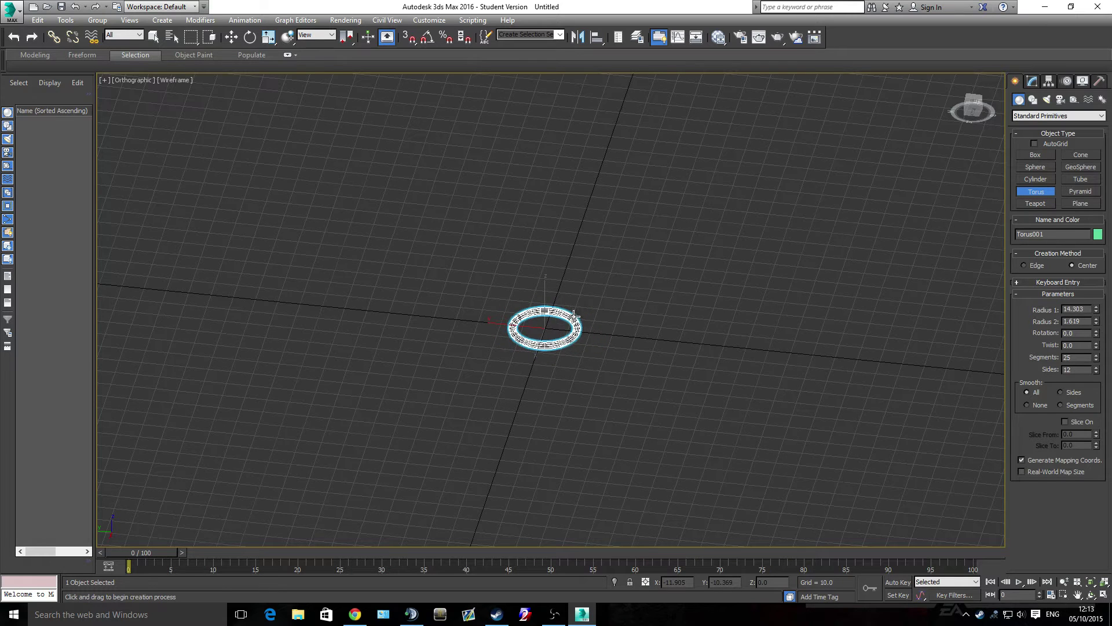
{"action": "left_click", "coordinate": [576, 309]}
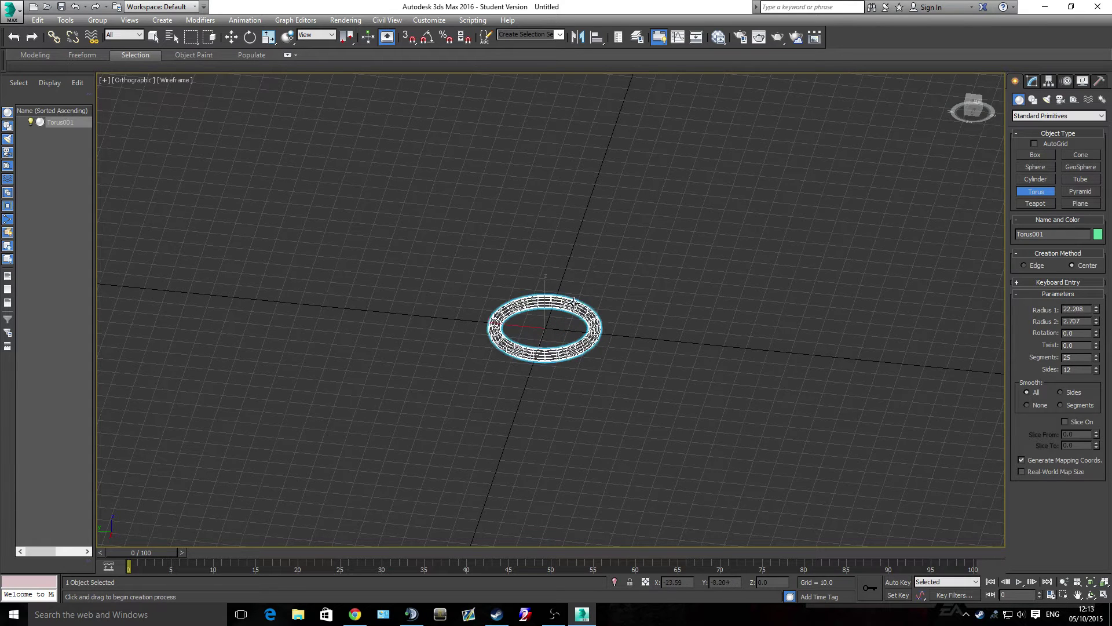
{"action": "scroll", "coordinate": [534, 346], "scroll_direction": "up", "scroll_amount": 5}
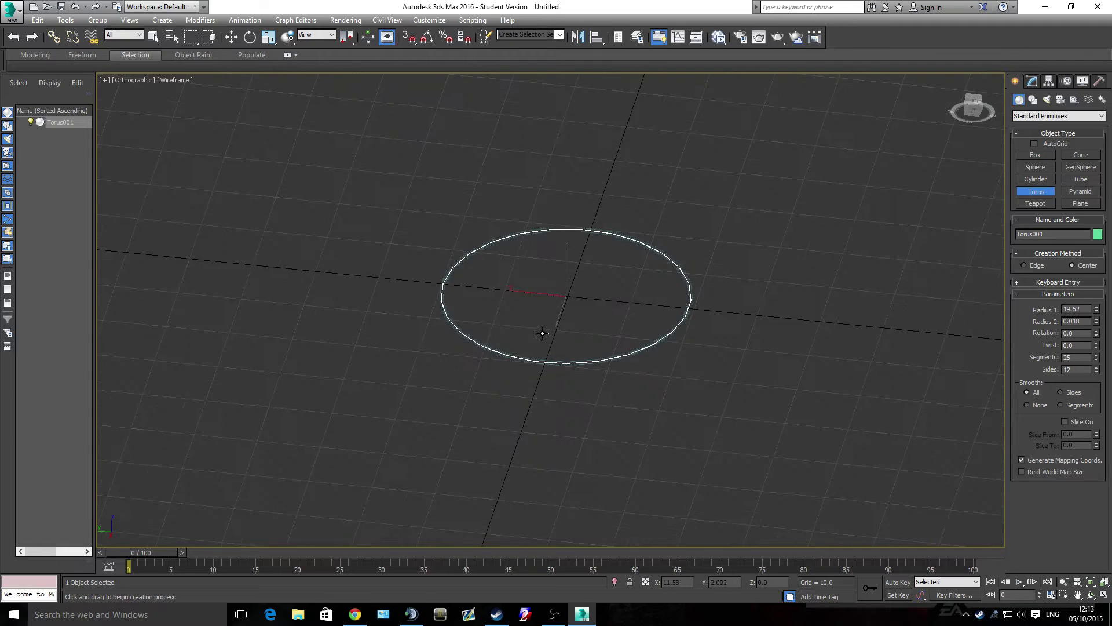
{"action": "scroll", "coordinate": [541, 333], "scroll_direction": "up", "scroll_amount": 4}
{"action": "right_click", "coordinate": [558, 314]}
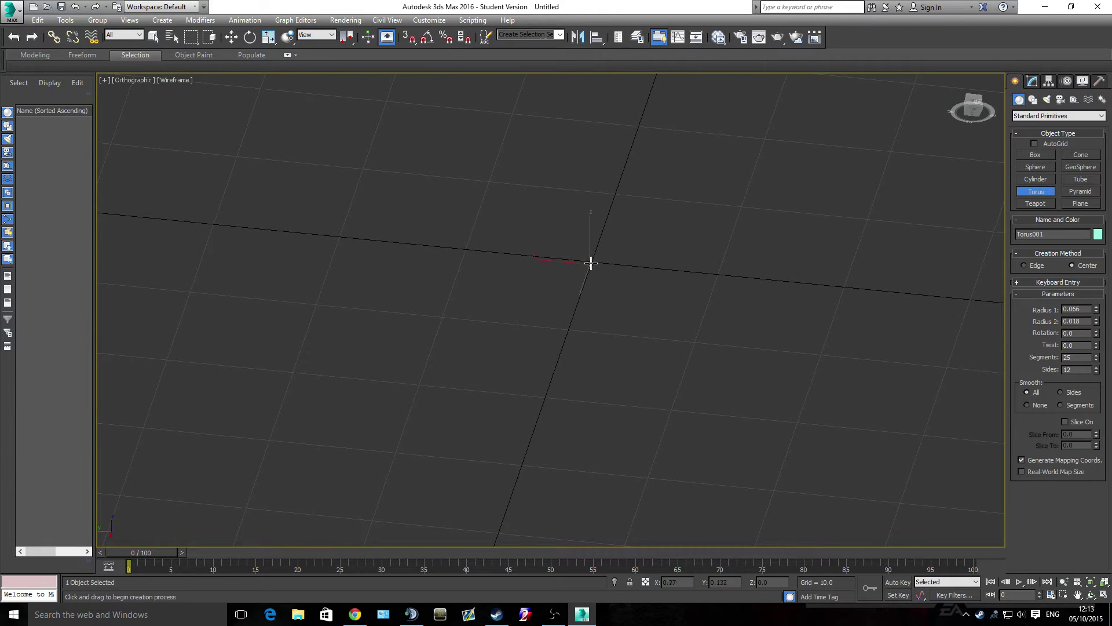
Draw Torus001 out from the origin and show it shaded with edged faces
{"action": "left_click_drag", "start_coordinate": [591, 260], "coordinate": [759, 157]}
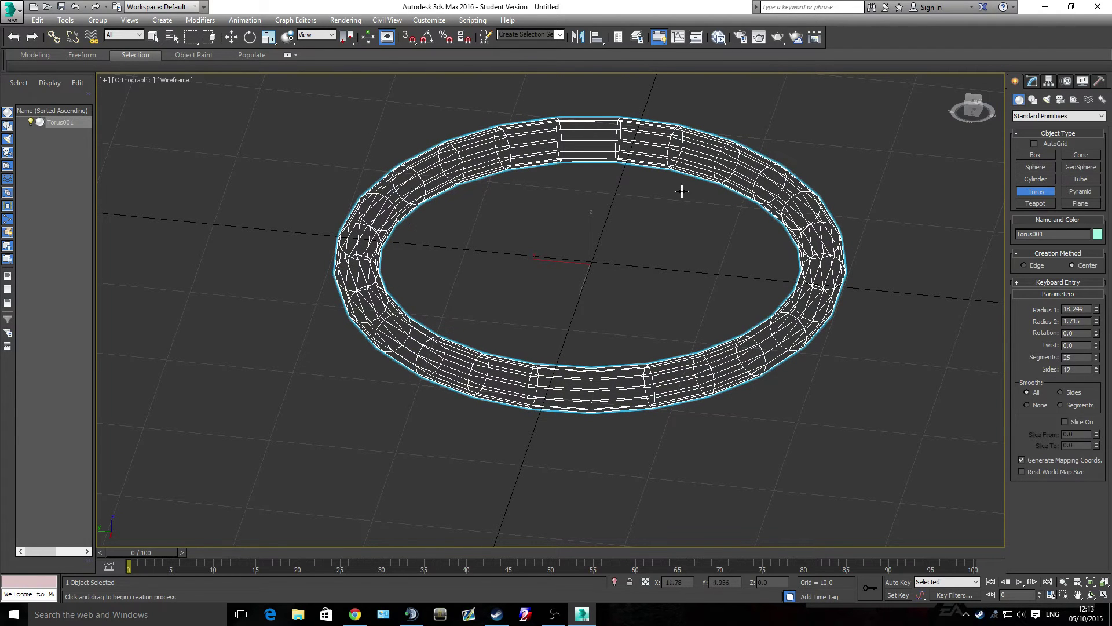
{"action": "left_click", "coordinate": [662, 210]}
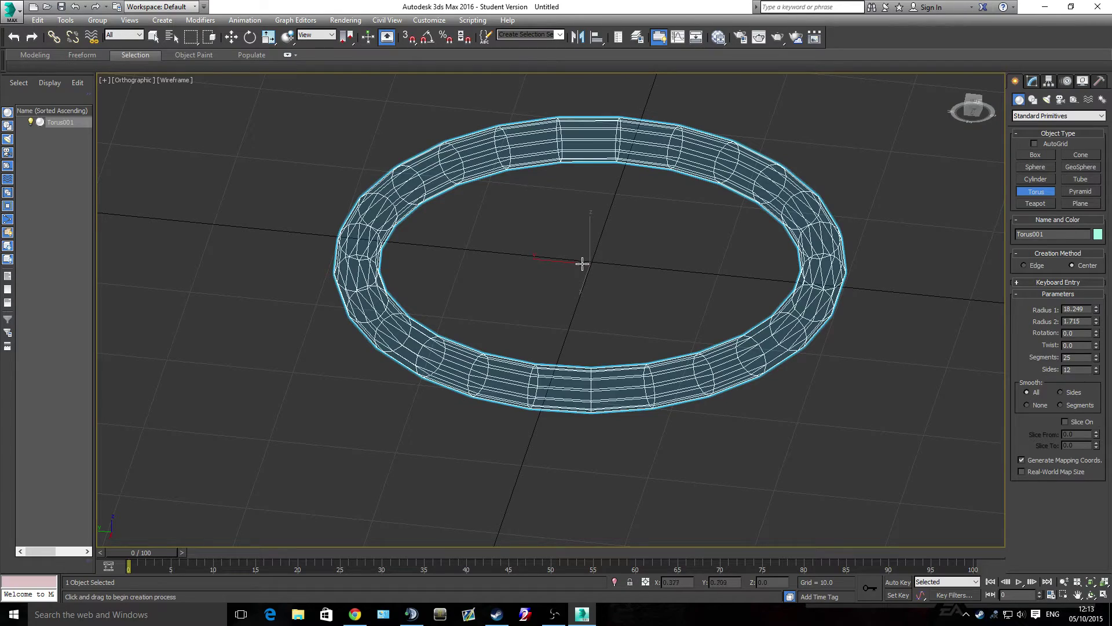
{"action": "key", "text": "F3"}
{"action": "key", "text": "F4"}
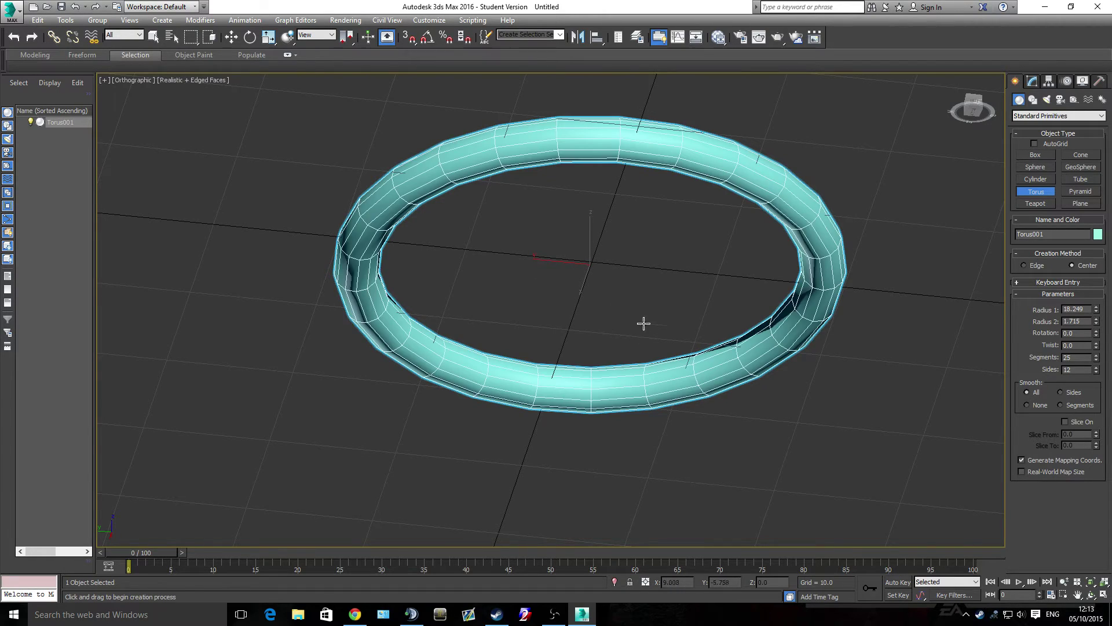
{"action": "mouse_move", "coordinate": [659, 244]}
{"action": "middle_mouse_down", "text": "alt"}
{"action": "mouse_move", "coordinate": [702, 307]}
{"action": "mouse_move", "coordinate": [728, 323]}
{"action": "middle_mouse_up", "text": "alt"}
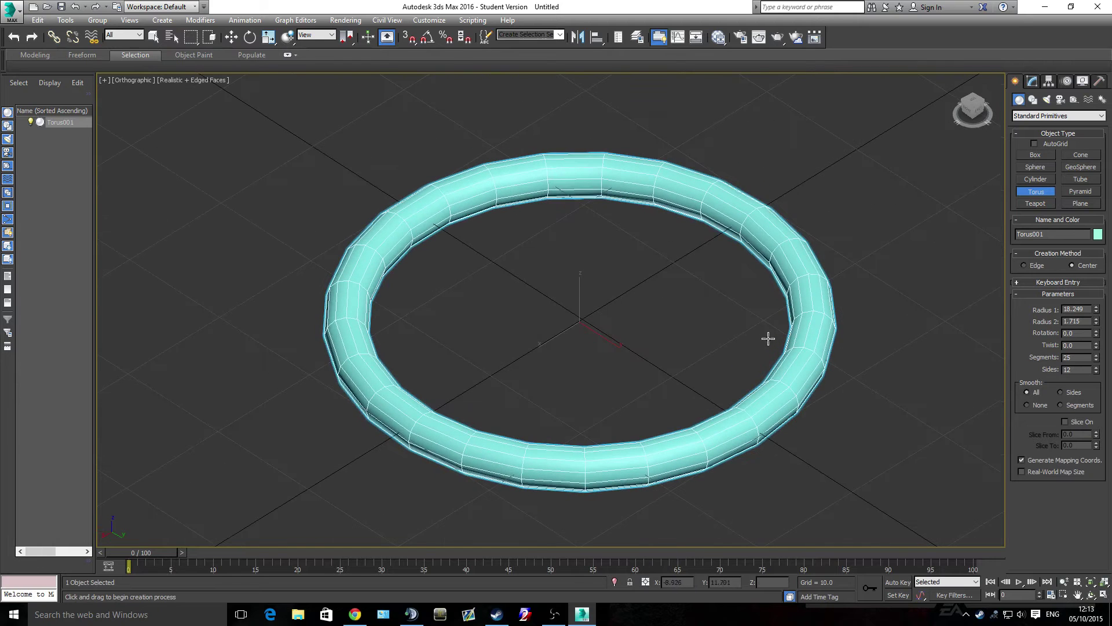
Turn on viewport statistics and try torus Segments values, ending at 15
{"action": "scroll", "coordinate": [687, 450], "scroll_direction": "up", "scroll_amount": 3}
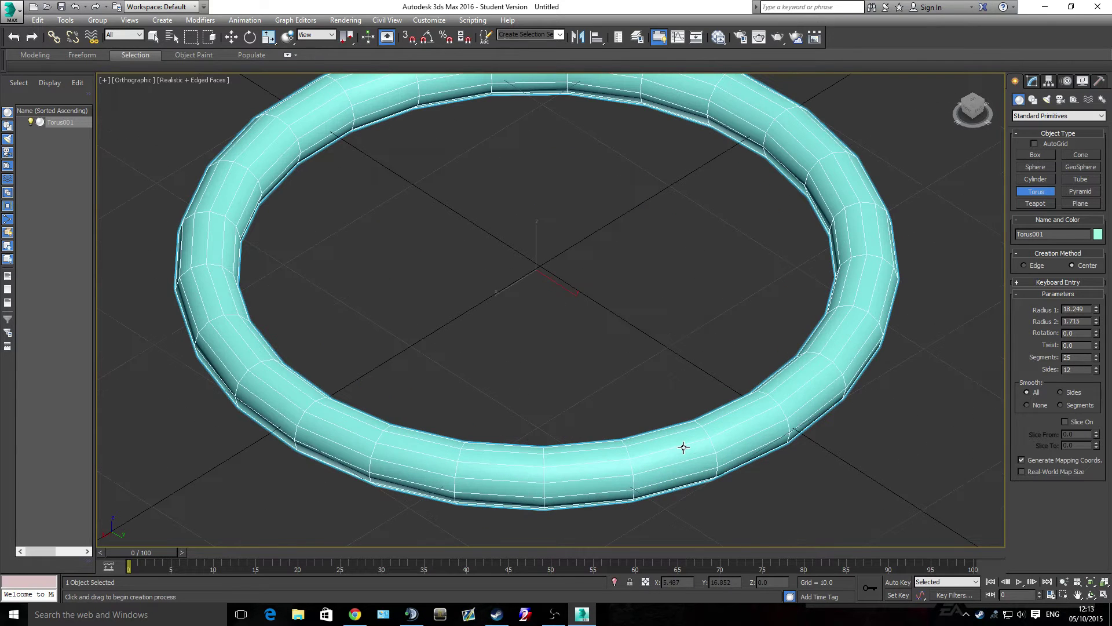
{"action": "key", "text": "7"}
{"action": "double_click", "coordinate": [1078, 357]}
{"action": "key", "text": "Return"}
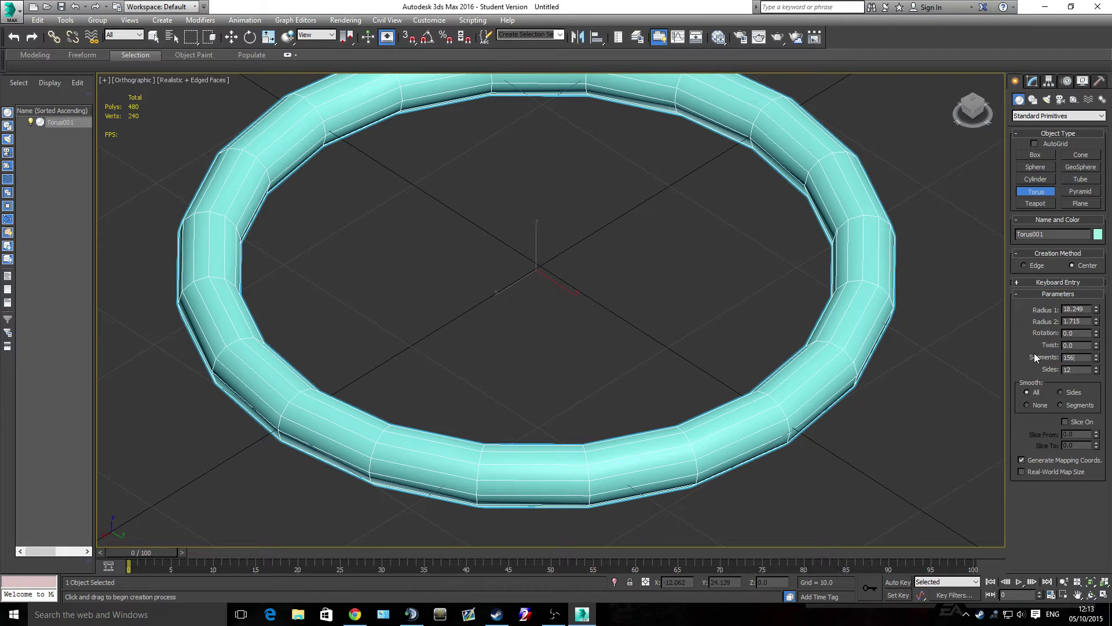
{"action": "key", "text": "Return"}
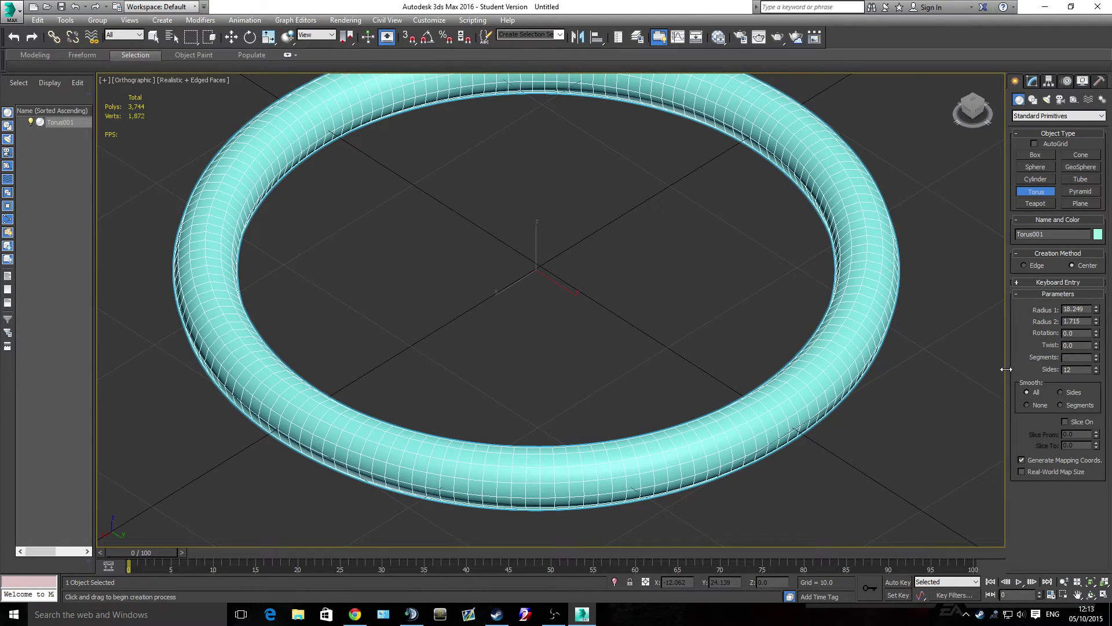
{"action": "type", "text": "25"}
{"action": "key", "text": "BackSpace"}
{"action": "key", "text": "BackSpace"}
{"action": "type", "text": "15"}
{"action": "key", "text": "Return"}
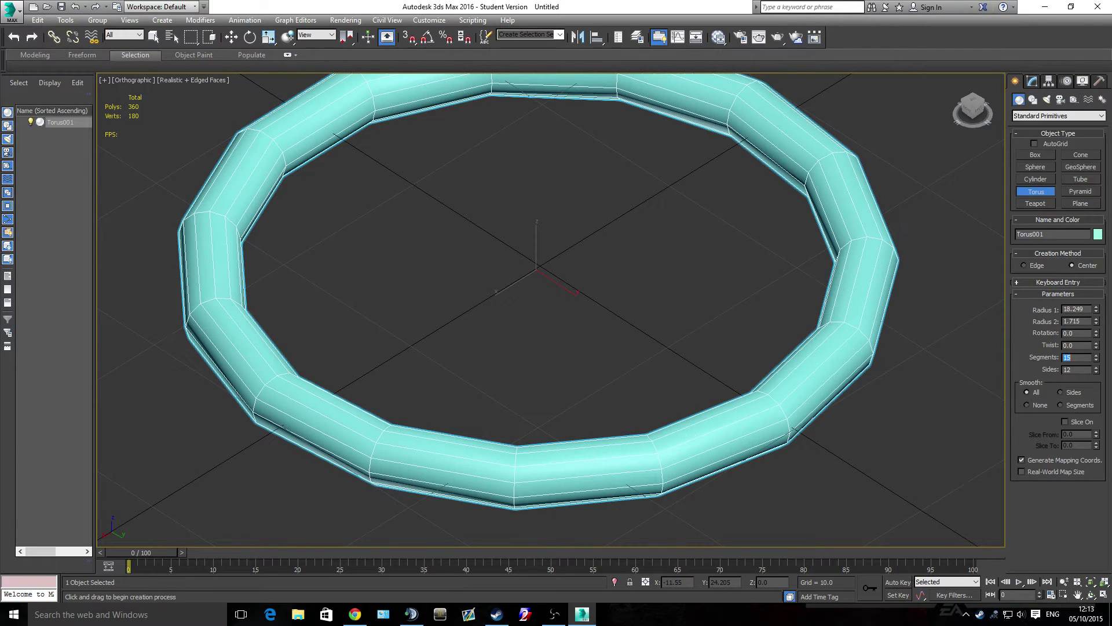
{"action": "scroll", "coordinate": [915, 369], "scroll_direction": "down", "scroll_amount": 5}
{"action": "mouse_move", "coordinate": [828, 360]}
{"action": "middle_mouse_down", "text": "alt"}
{"action": "mouse_move", "coordinate": [967, 367]}
{"action": "mouse_move", "coordinate": [880, 344]}
{"action": "mouse_move", "coordinate": [857, 368]}
{"action": "middle_mouse_up", "text": "alt"}
Give the torus 10 sides and 20 segments for 400 polygons
{"action": "left_click", "coordinate": [1069, 369]}
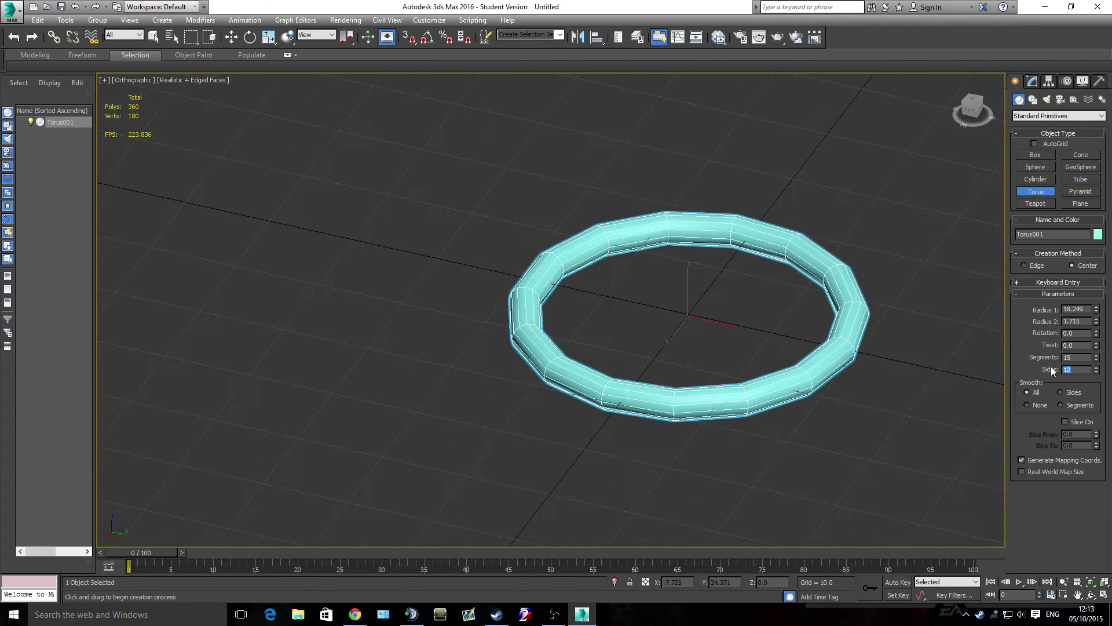
{"action": "key", "text": "BackSpace"}
{"action": "type", "text": "0"}
{"action": "key", "text": "Return"}
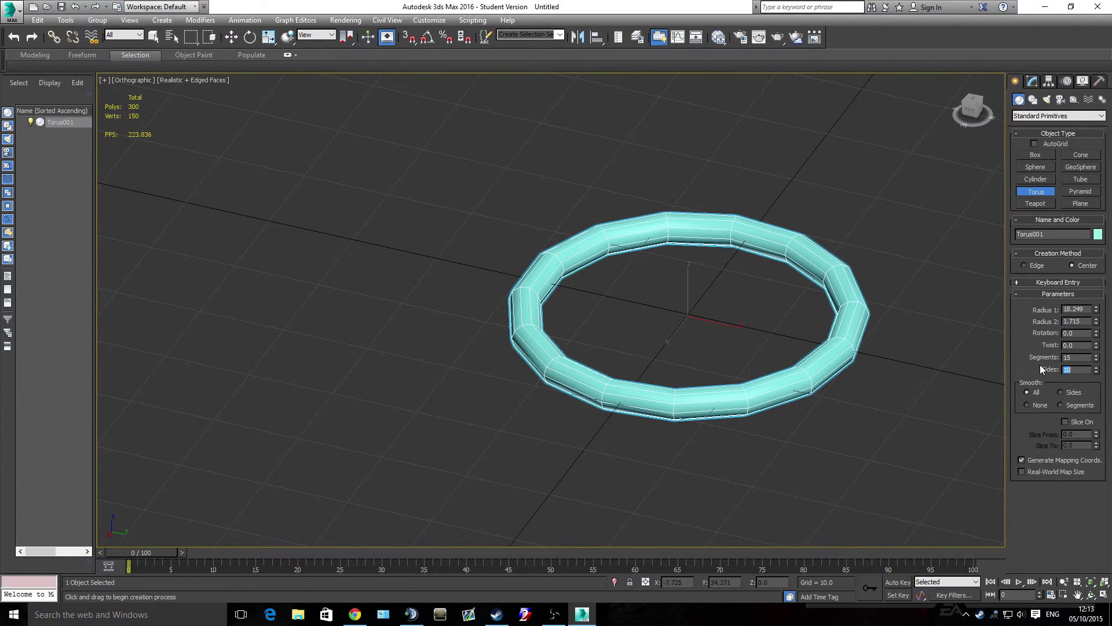
{"action": "left_click", "coordinate": [1071, 357]}
{"action": "key", "text": "BackSpace"}
{"action": "double_click", "coordinate": [1072, 357]}
{"action": "type", "text": "20"}
{"action": "key", "text": "Return"}
{"action": "mouse_move", "coordinate": [889, 384]}
{"action": "middle_mouse_down", "text": "alt"}
{"action": "mouse_move", "coordinate": [886, 425]}
{"action": "mouse_move", "coordinate": [844, 400]}
{"action": "mouse_move", "coordinate": [789, 390]}
{"action": "mouse_move", "coordinate": [738, 349]}
{"action": "mouse_move", "coordinate": [717, 345]}
{"action": "mouse_move", "coordinate": [718, 372]}
{"action": "middle_mouse_up", "text": "alt"}
{"action": "scroll", "coordinate": [790, 390], "scroll_direction": "up", "scroll_amount": 3}
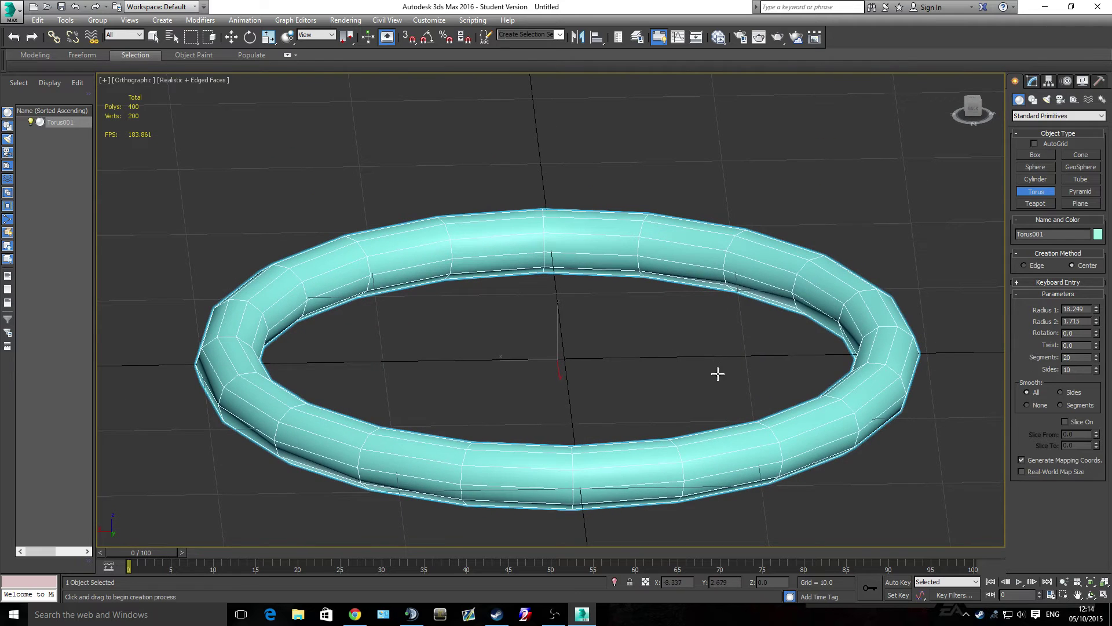
Convert the torus to an editable poly and select its whole element
{"action": "right_click", "coordinate": [718, 443]}
{"action": "mouse_move", "coordinate": [766, 563]}
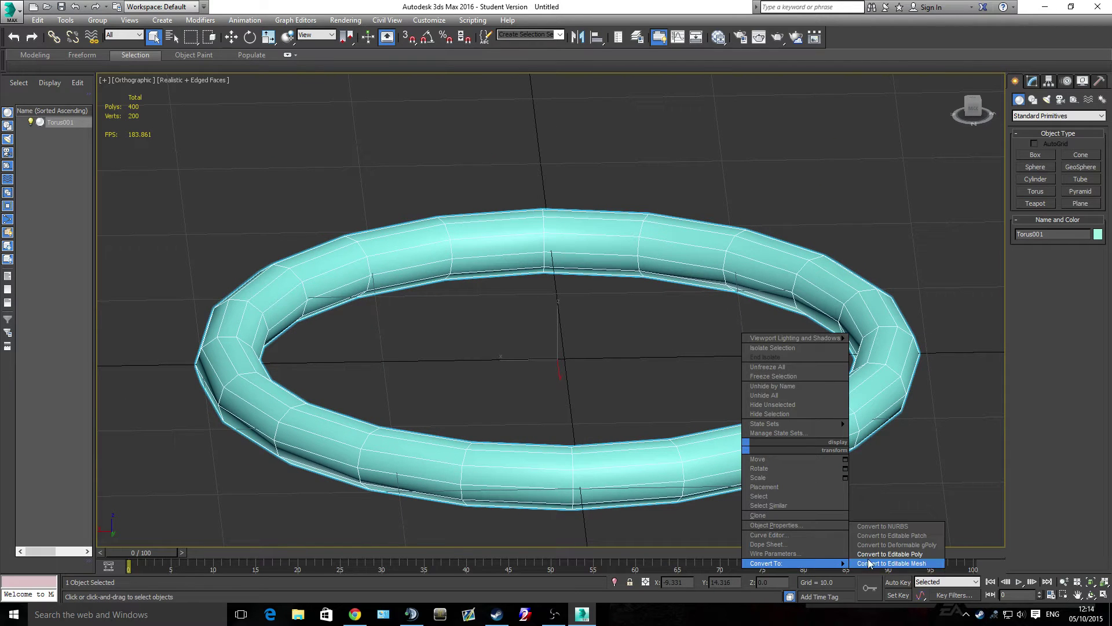
{"action": "left_click", "coordinate": [880, 561]}
{"action": "scroll", "coordinate": [754, 412], "scroll_direction": "down", "scroll_amount": 3}
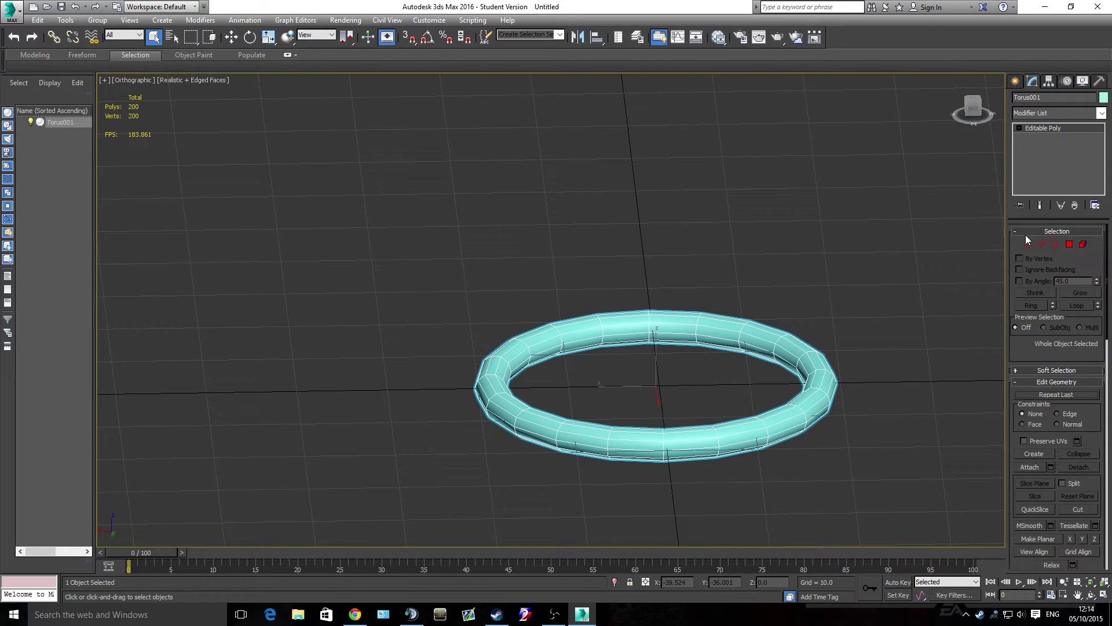
{"action": "left_click", "coordinate": [1082, 244]}
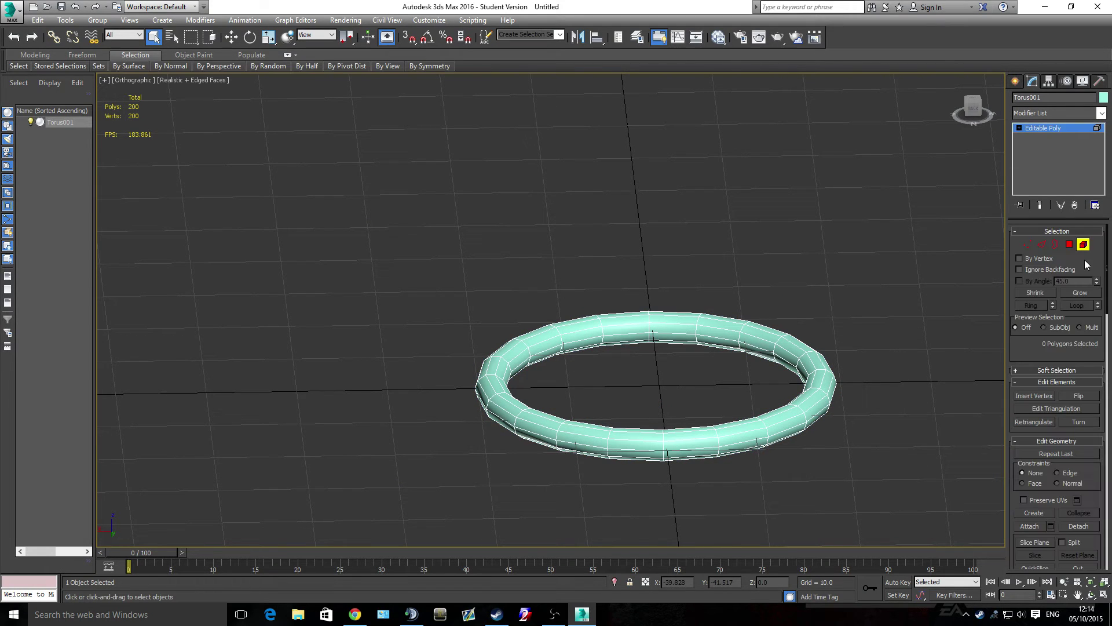
{"action": "left_click", "coordinate": [746, 423]}
In the Front view, move the torus element slightly upward along Y
{"action": "key", "text": "f"}
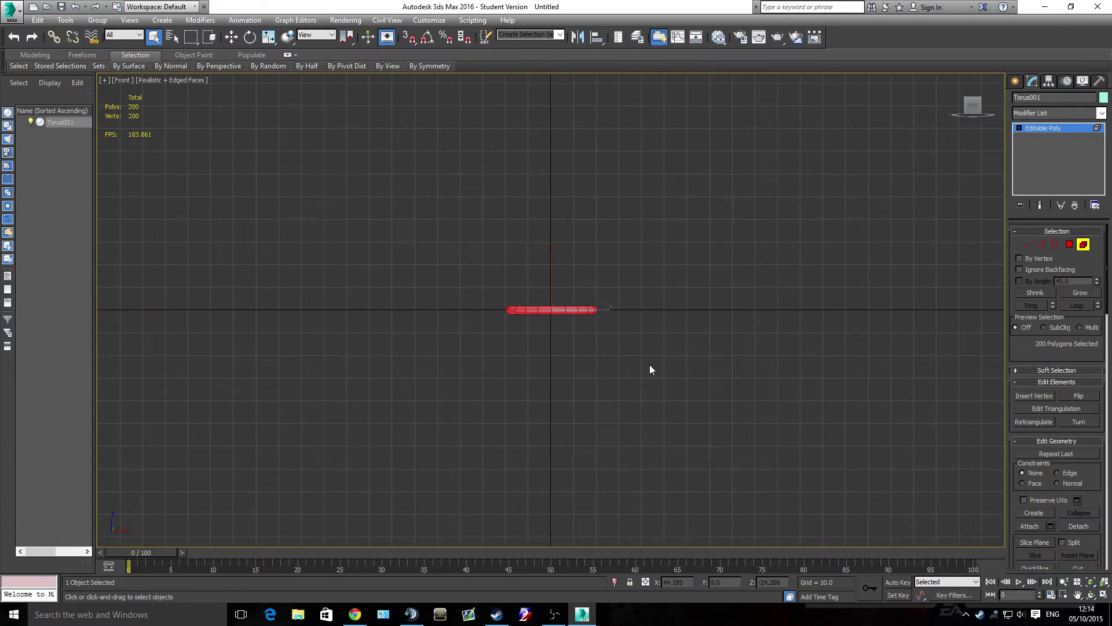
{"action": "scroll", "coordinate": [645, 363], "scroll_direction": "up", "scroll_amount": 4}
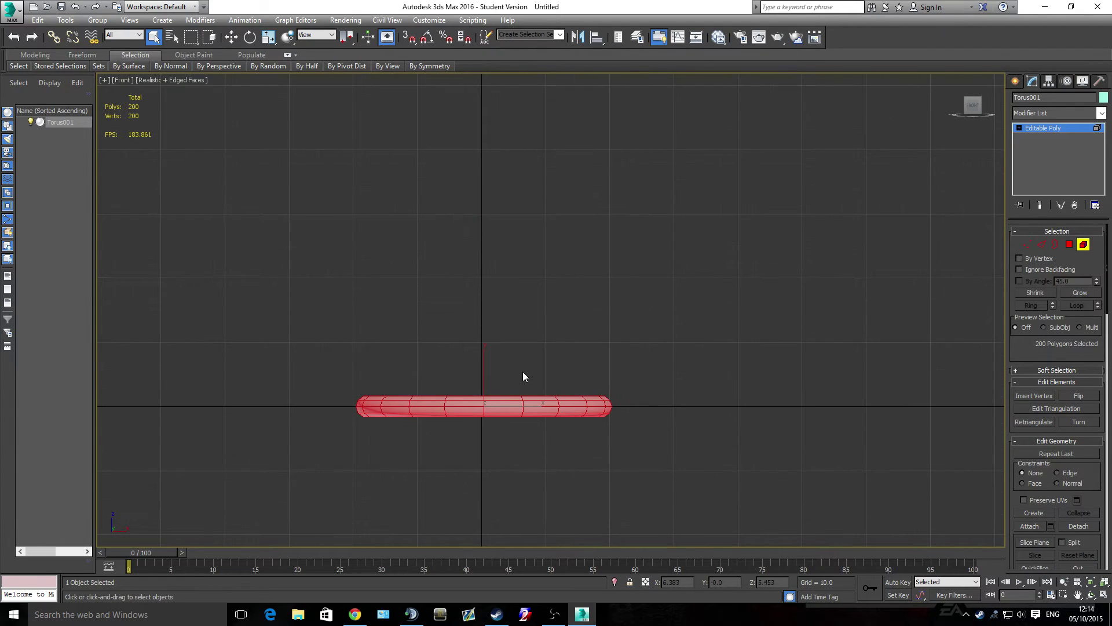
{"action": "scroll", "coordinate": [522, 371], "scroll_direction": "up", "scroll_amount": 2}
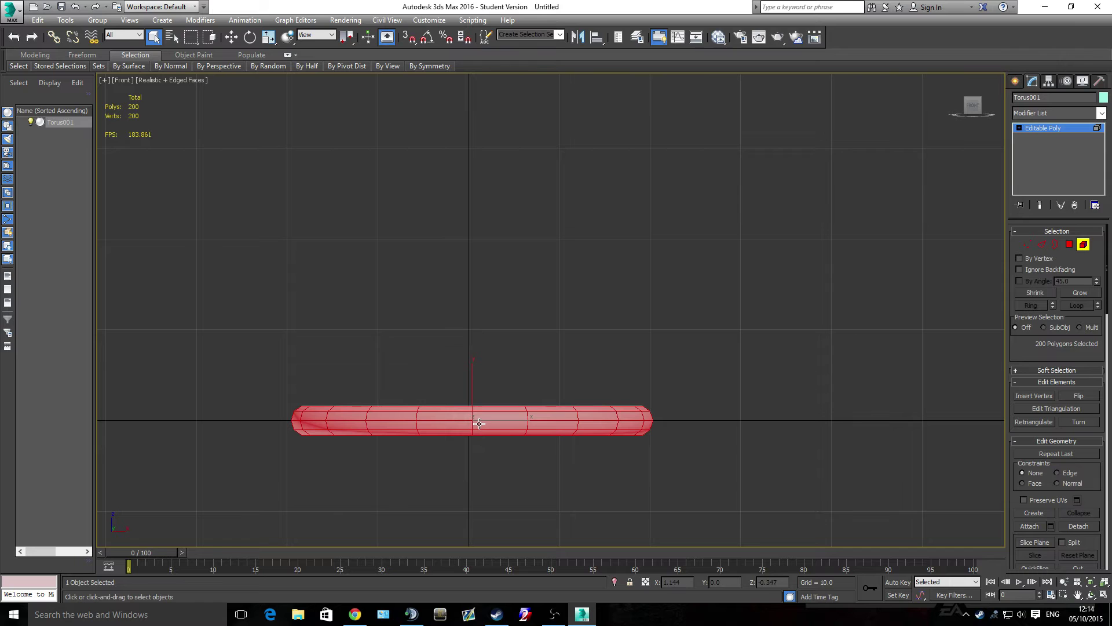
{"action": "key", "text": "w"}
{"action": "left_click_drag", "start_coordinate": [473, 394], "coordinate": [465, 378]}
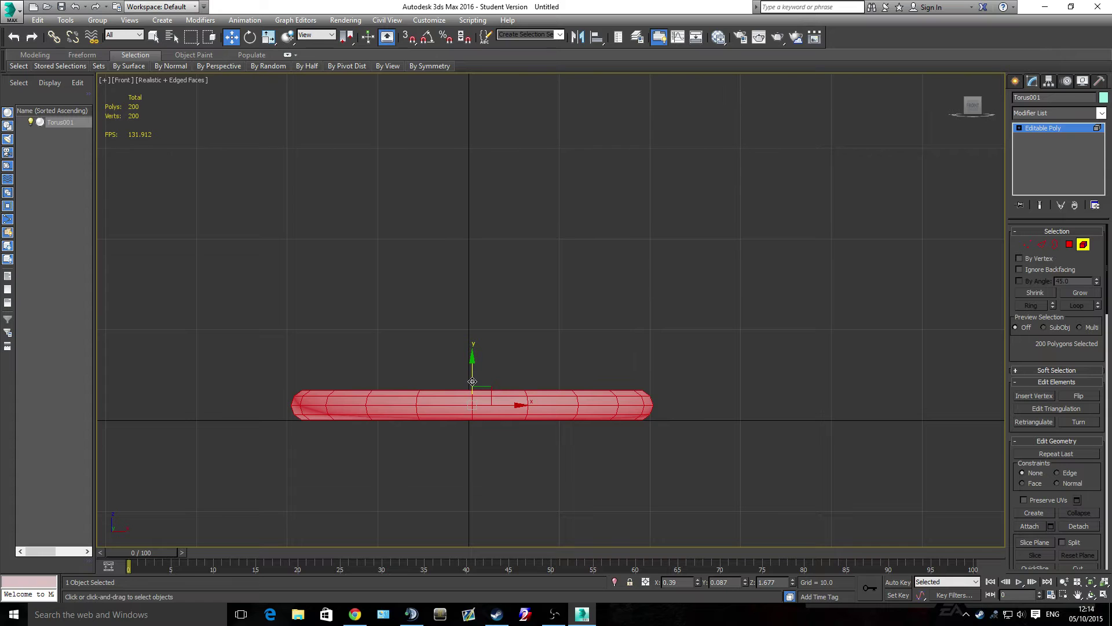
Shift-drag the ring upward to clone it as Object001, then select it as an element
{"action": "left_click_drag", "start_coordinate": [472, 381], "coordinate": [466, 351], "text": "shift"}
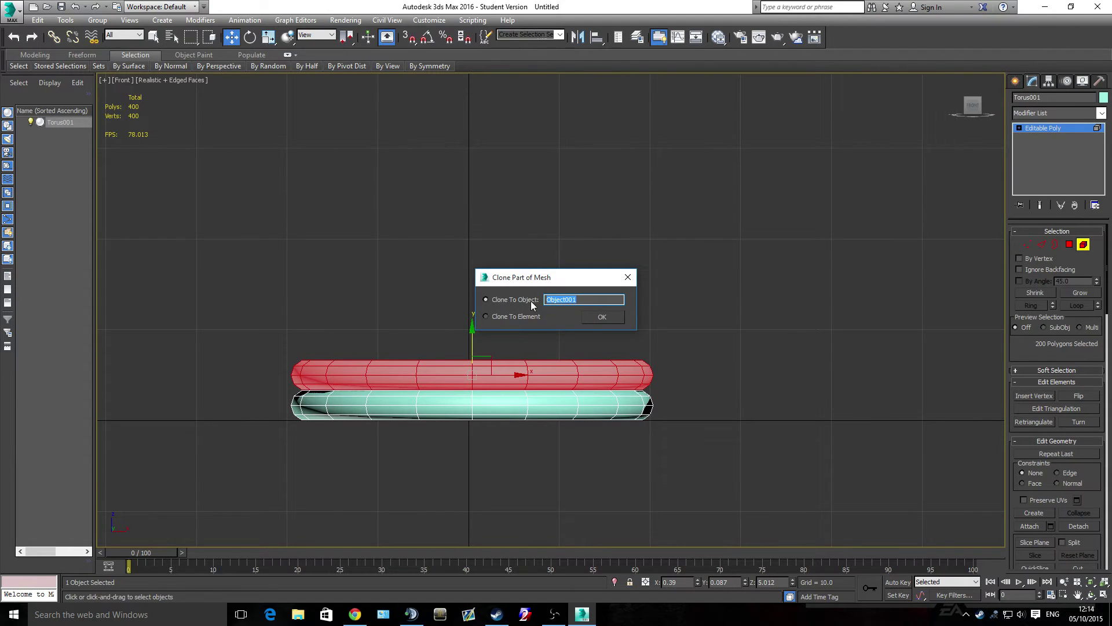
{"action": "left_click", "coordinate": [603, 319]}
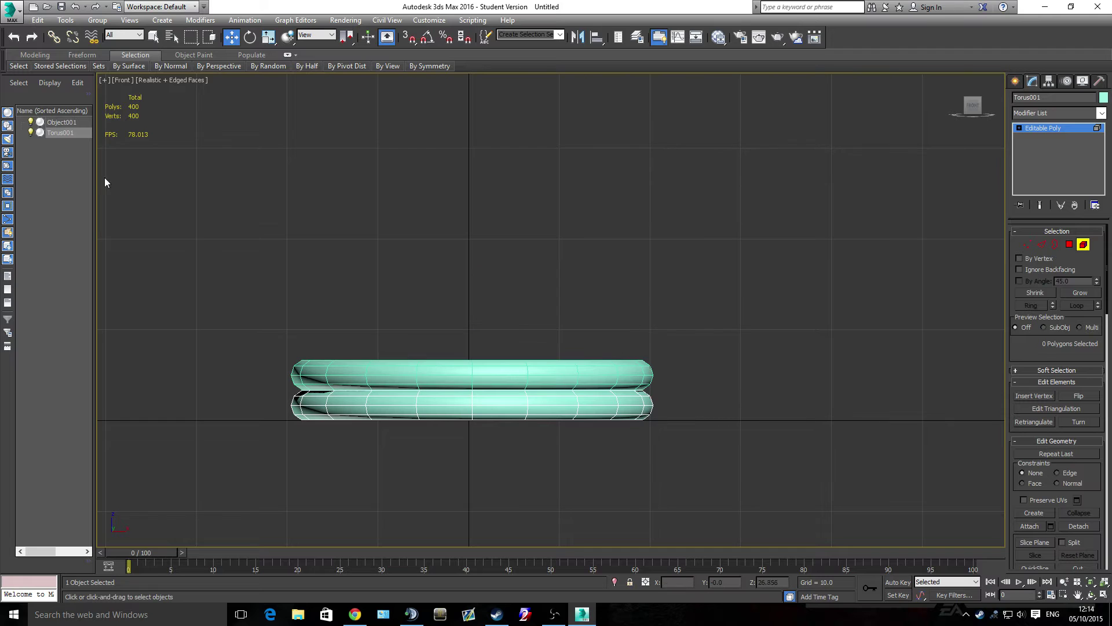
{"action": "left_click", "coordinate": [63, 123]}
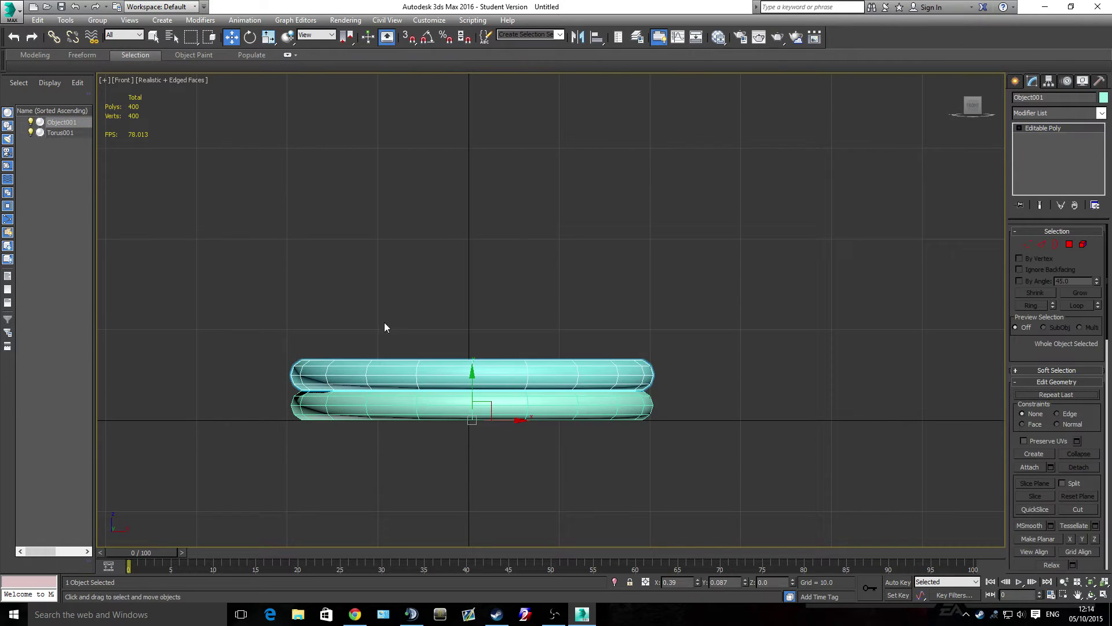
{"action": "left_click", "coordinate": [1082, 243]}
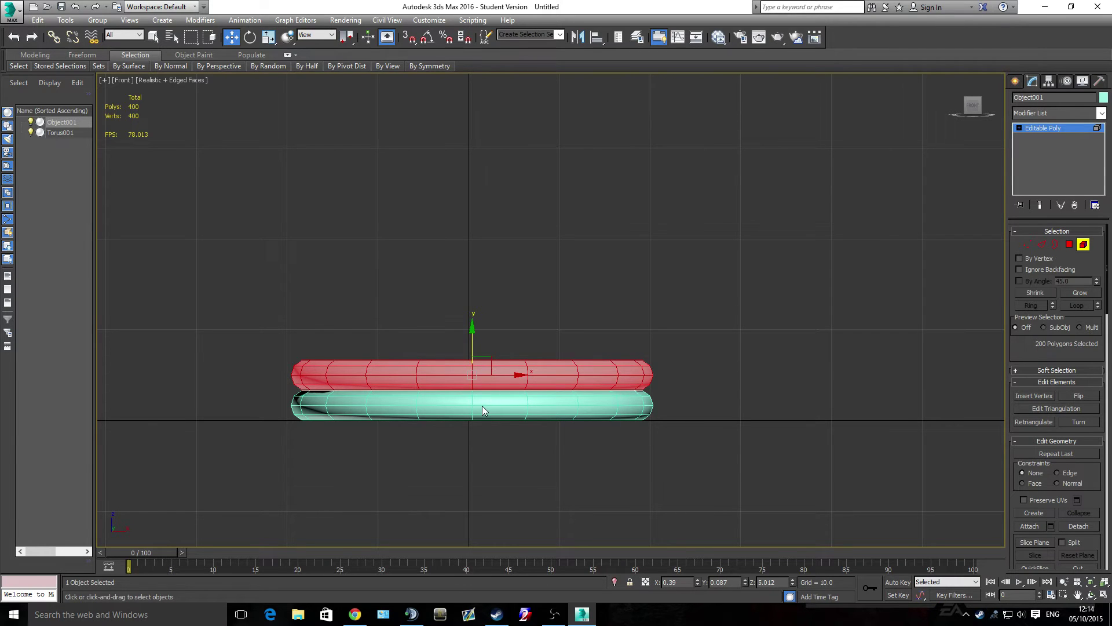
Scale Object001 slightly smaller and reposition it to sit on the lower ring
{"action": "key", "text": "r"}
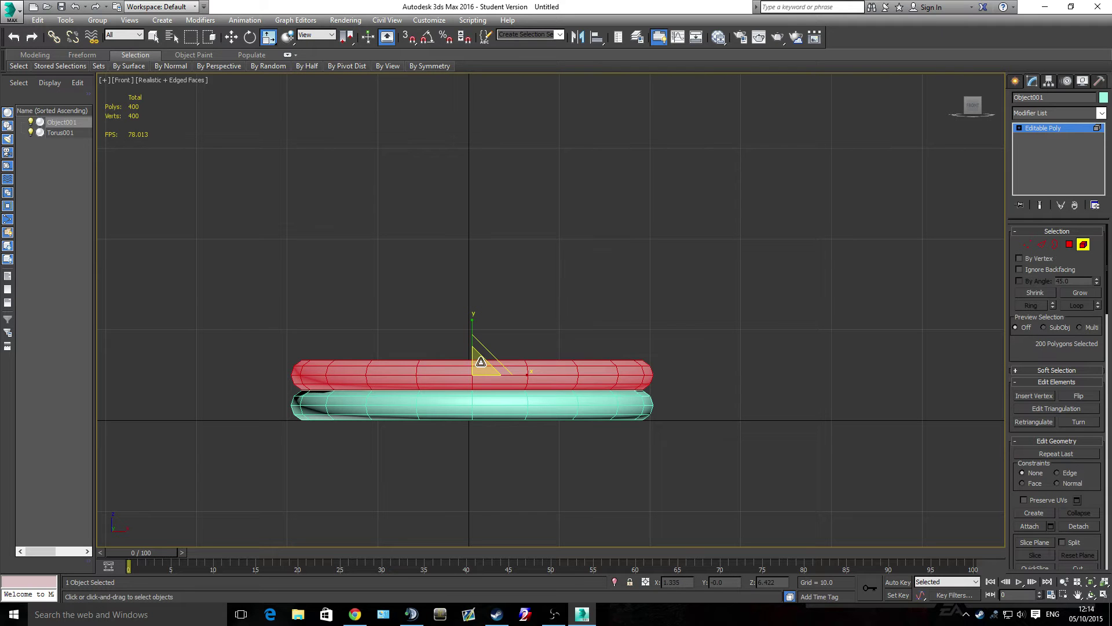
{"action": "left_click_drag", "start_coordinate": [472, 361], "coordinate": [471, 365]}
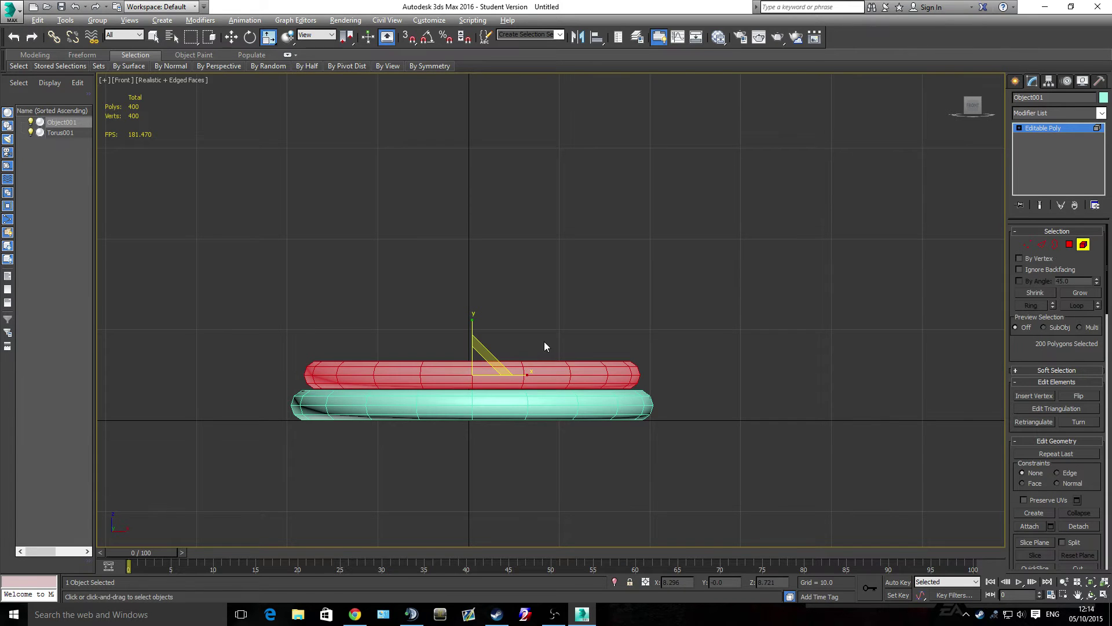
{"action": "mouse_move", "coordinate": [544, 342]}
{"action": "middle_mouse_down", "text": "alt"}
{"action": "mouse_move", "coordinate": [558, 363]}
{"action": "mouse_move", "coordinate": [543, 381]}
{"action": "middle_mouse_up", "text": "alt"}
{"action": "key", "text": "w"}
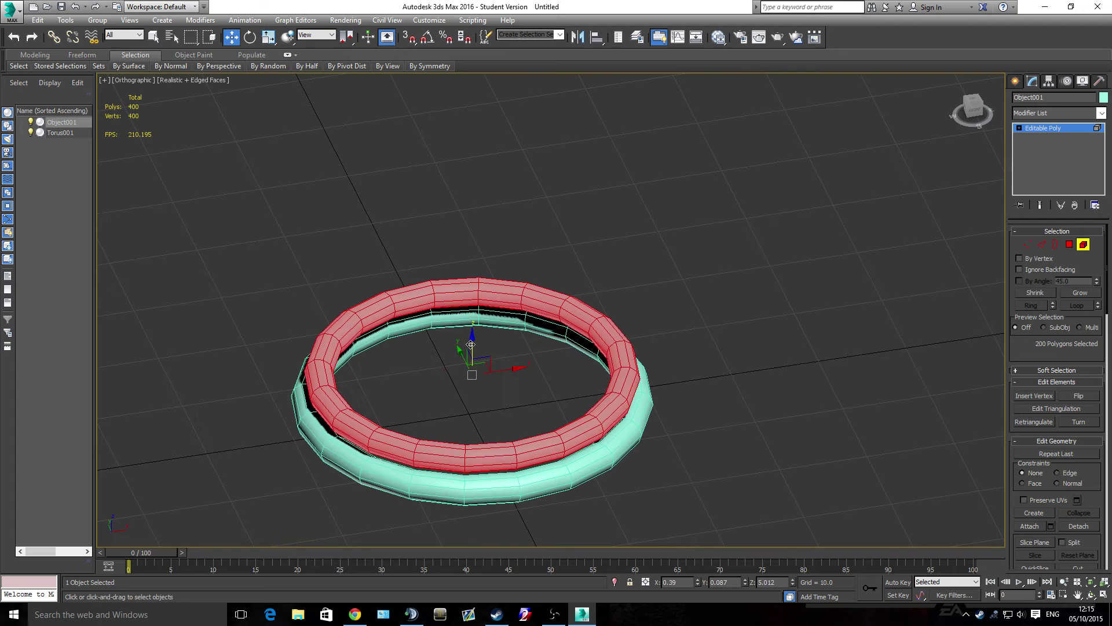
{"action": "left_click_drag", "start_coordinate": [470, 345], "coordinate": [469, 339]}
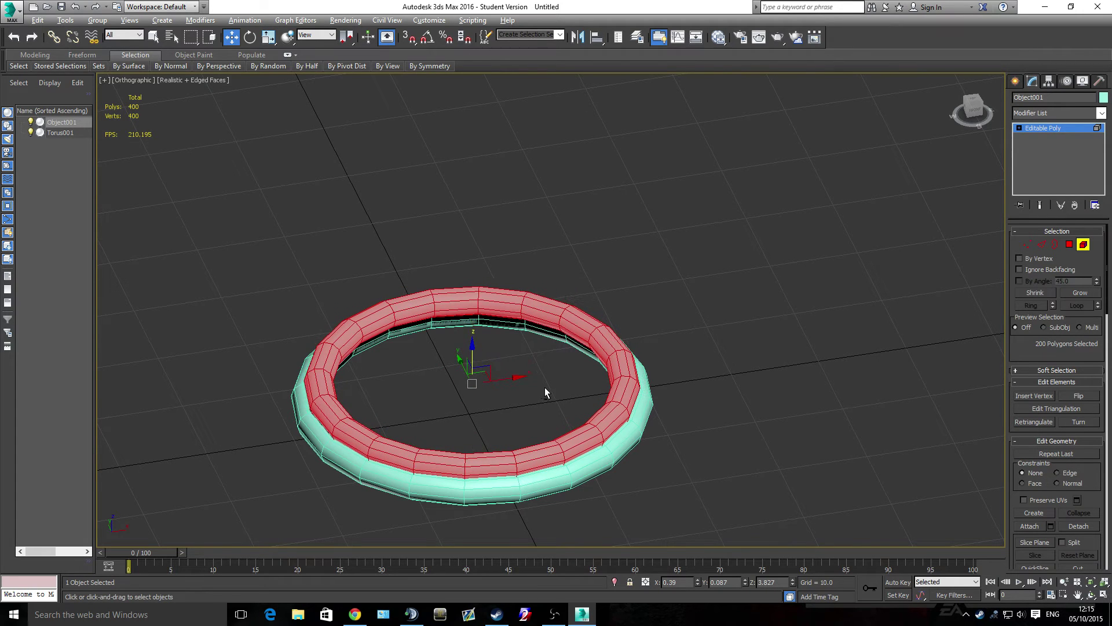
{"action": "middle_click_drag", "start_coordinate": [545, 387], "coordinate": [523, 354], "text": "alt"}
In the Front view, Shift-drag Object001 upward to copy a third ring
{"action": "key", "text": "f"}
{"action": "scroll", "coordinate": [531, 329], "scroll_direction": "up", "scroll_amount": 3}
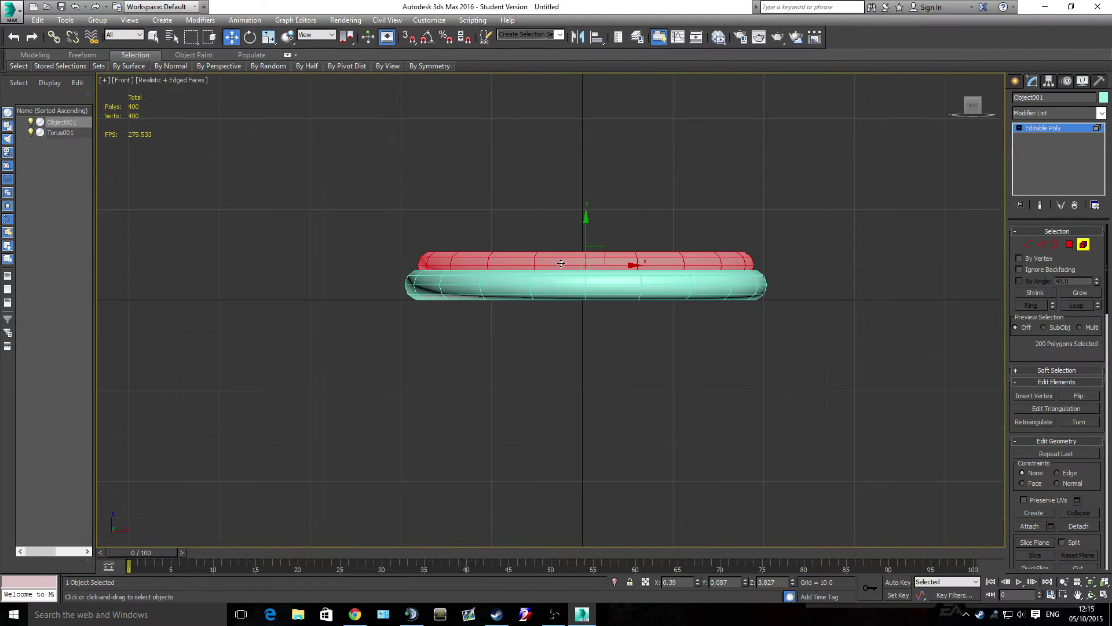
{"action": "scroll", "coordinate": [556, 307], "scroll_direction": "up", "scroll_amount": 3}
{"action": "scroll", "coordinate": [570, 284], "scroll_direction": "up", "scroll_amount": 2}
{"action": "mouse_move", "coordinate": [570, 284]}
{"action": "middle_mouse_down"}
{"action": "mouse_move", "coordinate": [536, 297]}
{"action": "mouse_move", "coordinate": [553, 313]}
{"action": "middle_mouse_up"}
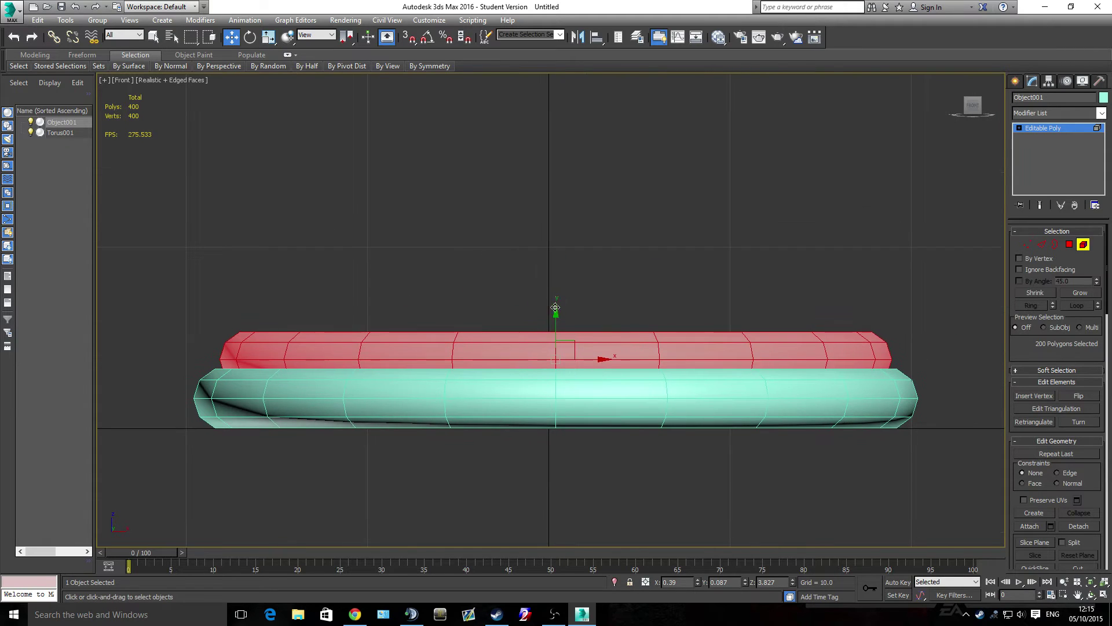
{"action": "left_click_drag", "start_coordinate": [556, 317], "coordinate": [566, 255], "text": "shift"}
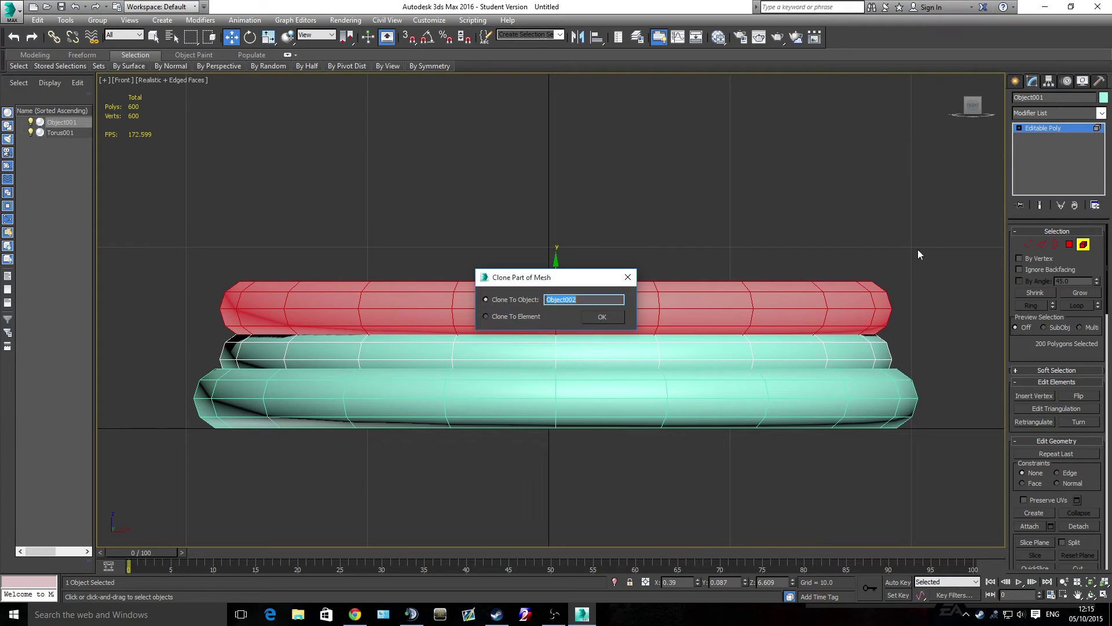
Clone the copy as Object002, scale it to about 91%, and move it down
{"action": "left_click", "coordinate": [591, 316]}
{"action": "left_click", "coordinate": [63, 133]}
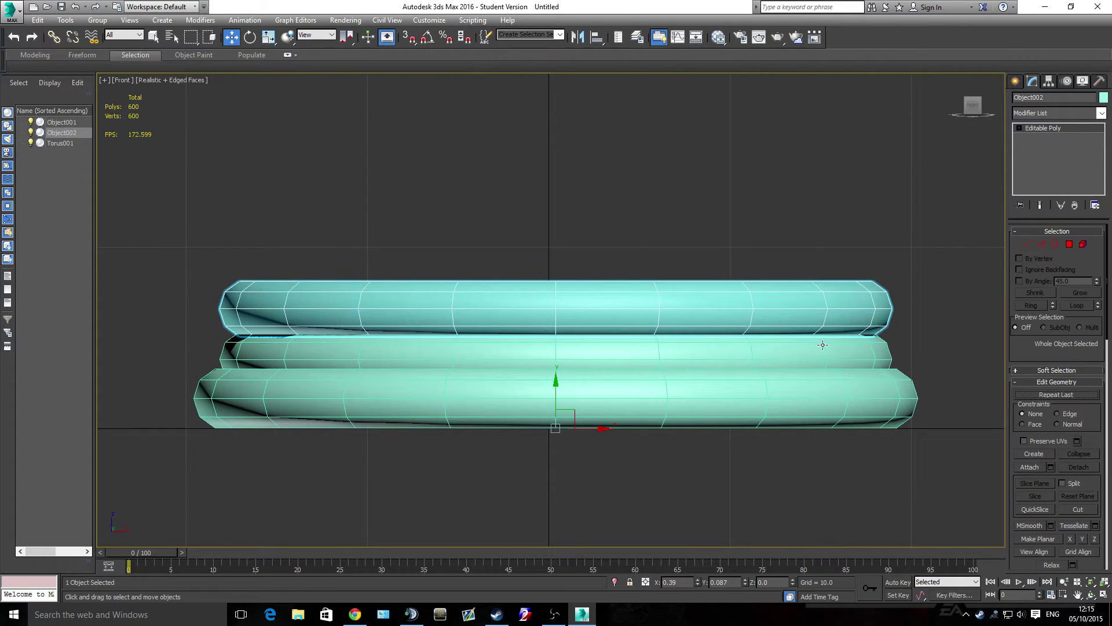
{"action": "left_click", "coordinate": [1082, 244]}
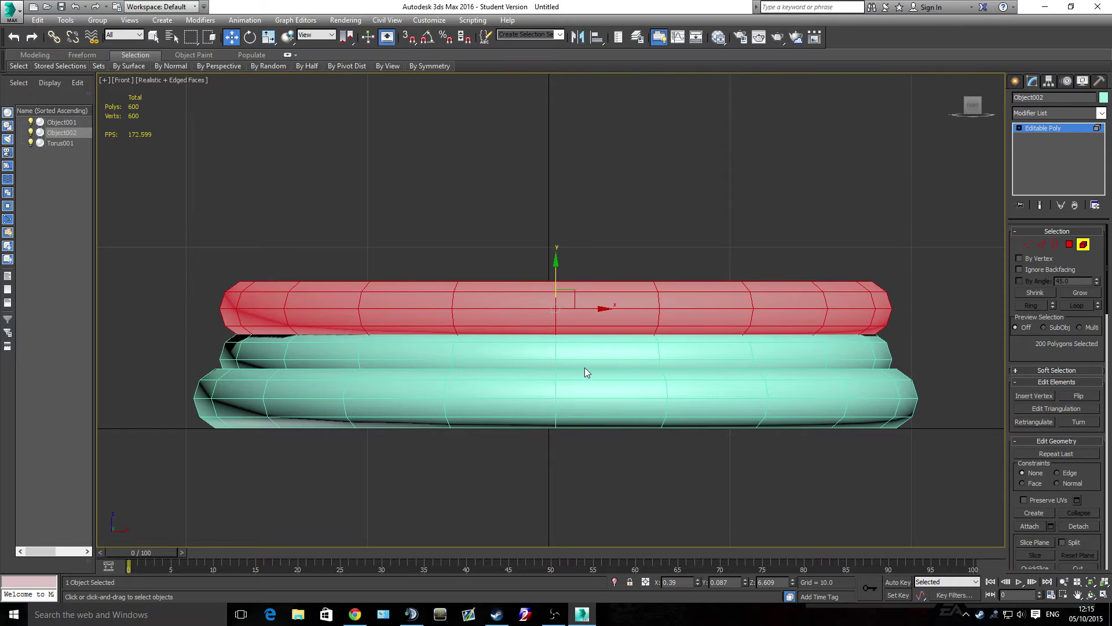
{"action": "key", "text": "r"}
{"action": "mouse_move", "coordinate": [573, 304]}
{"action": "left_mouse_down"}
{"action": "mouse_move", "coordinate": [551, 306]}
{"action": "mouse_move", "coordinate": [566, 303]}
{"action": "mouse_move", "coordinate": [560, 273]}
{"action": "left_mouse_up"}
{"action": "key", "text": "w"}
{"action": "mouse_move", "coordinate": [647, 259]}
{"action": "middle_mouse_down", "text": "alt"}
{"action": "mouse_move", "coordinate": [686, 299]}
{"action": "mouse_move", "coordinate": [638, 290]}
{"action": "mouse_move", "coordinate": [669, 325]}
{"action": "mouse_move", "coordinate": [666, 303]}
{"action": "mouse_move", "coordinate": [663, 314]}
{"action": "middle_mouse_up", "text": "alt"}
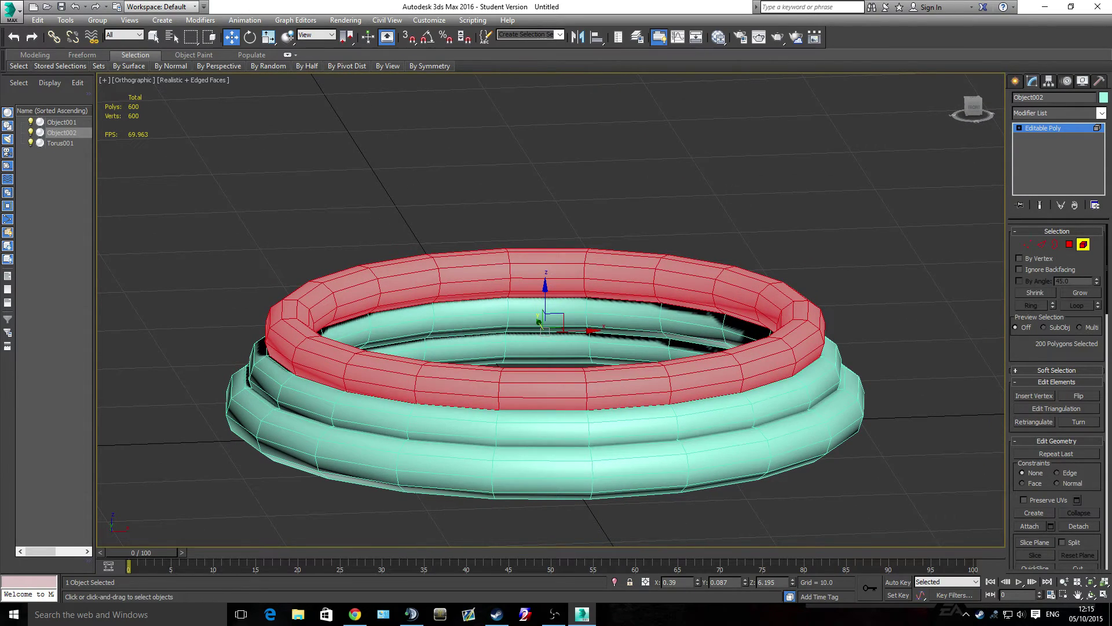
Check the stacked rings against the fire hydrant reference image, then return to 3ds Max
{"action": "key", "text": "alt+Tab"}
{"action": "mouse_move", "coordinate": [433, 5]}
{"action": "left_mouse_down"}
{"action": "mouse_move", "coordinate": [603, 5]}
{"action": "mouse_move", "coordinate": [569, 18]}
{"action": "left_mouse_up"}
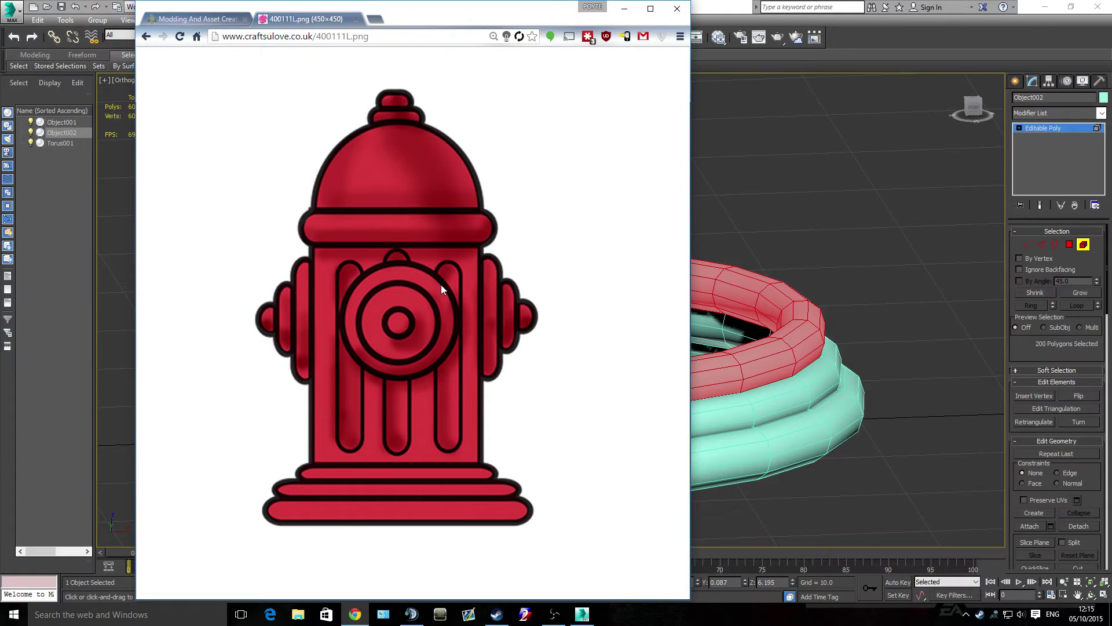
{"action": "left_click", "coordinate": [624, 8]}
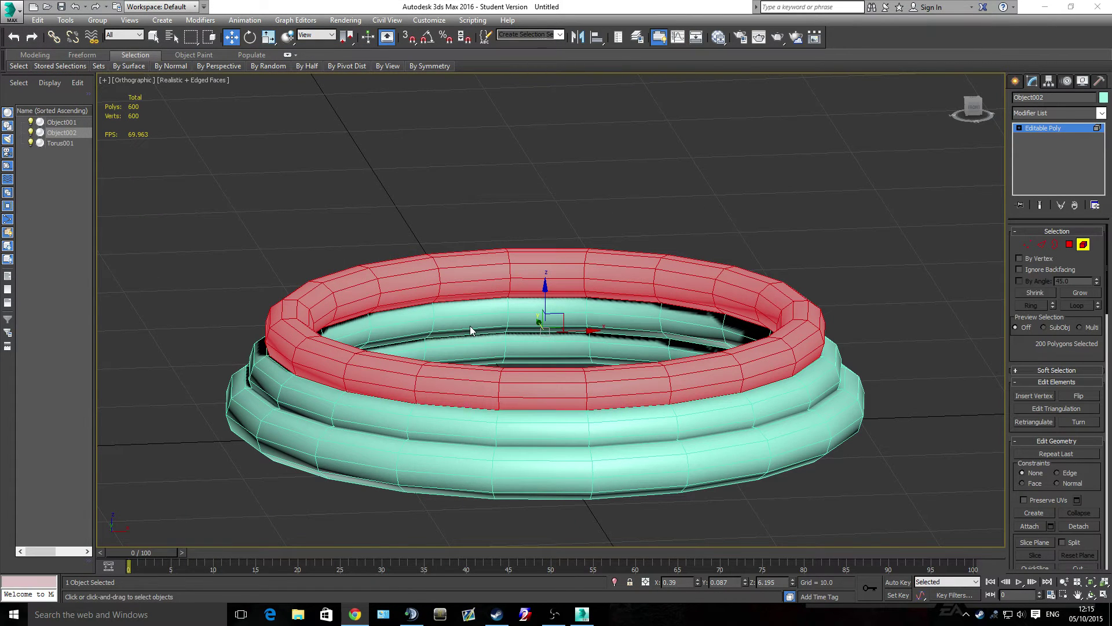
In Polygon mode, select one top polygon of Object002 and extend it to the full 20-polygon loop
{"action": "mouse_move", "coordinate": [470, 326]}
{"action": "middle_mouse_down", "text": "alt"}
{"action": "mouse_move", "coordinate": [596, 398]}
{"action": "mouse_move", "coordinate": [620, 385]}
{"action": "mouse_move", "coordinate": [625, 394]}
{"action": "middle_mouse_up", "text": "alt"}
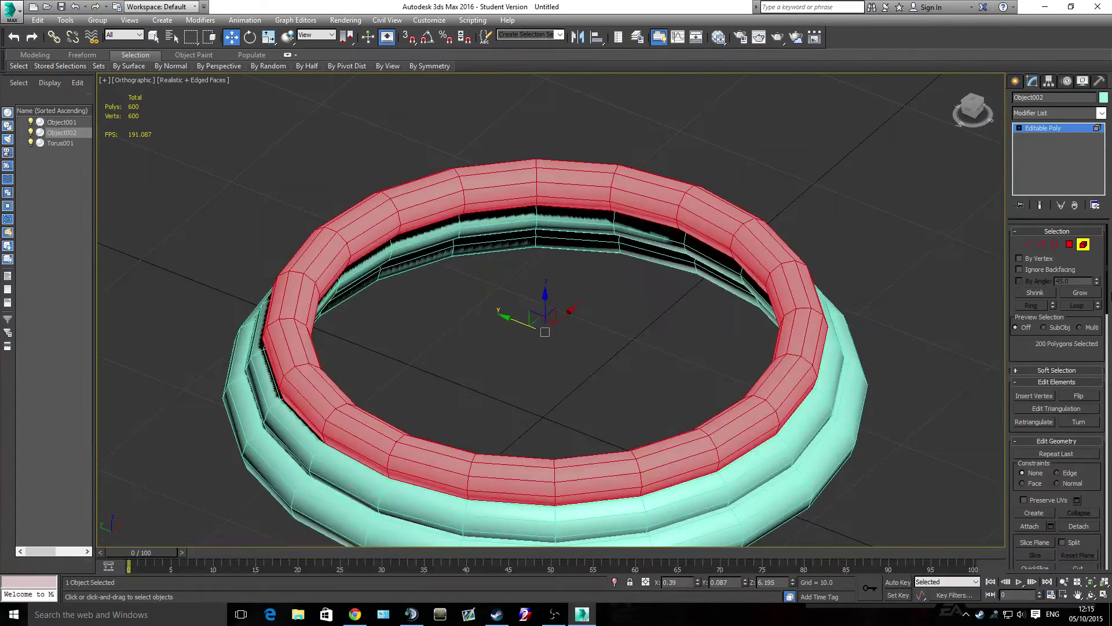
{"action": "left_click", "coordinate": [1069, 245]}
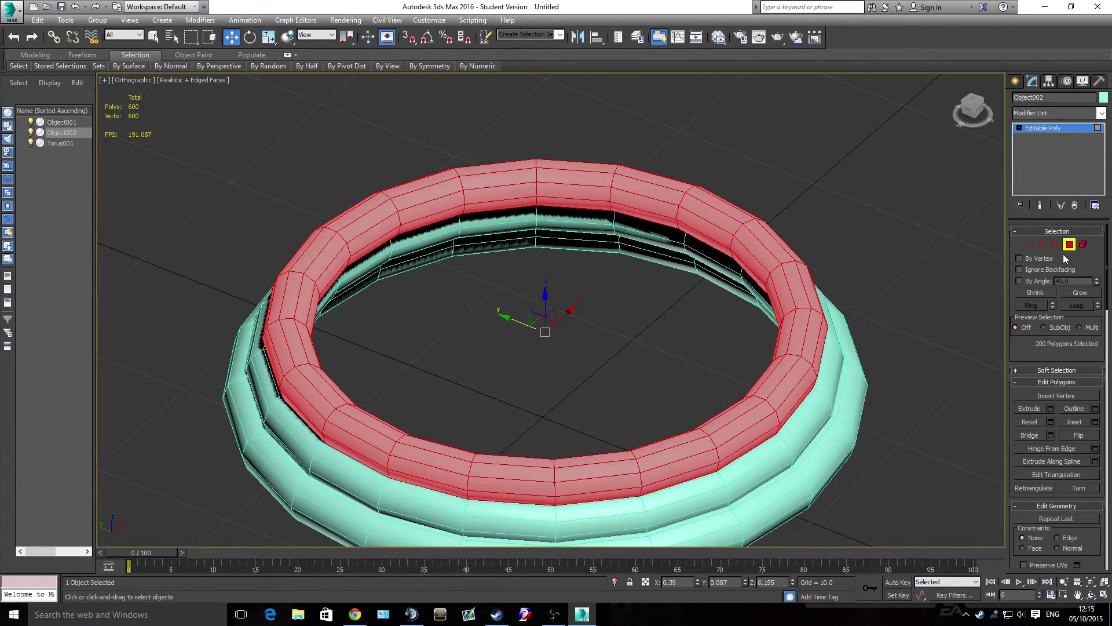
{"action": "left_click", "coordinate": [737, 412]}
{"action": "mouse_move", "coordinate": [698, 434]}
{"action": "middle_mouse_down", "text": "alt"}
{"action": "mouse_move", "coordinate": [769, 459]}
{"action": "mouse_move", "coordinate": [660, 496]}
{"action": "mouse_move", "coordinate": [745, 413]}
{"action": "middle_mouse_up", "text": "alt"}
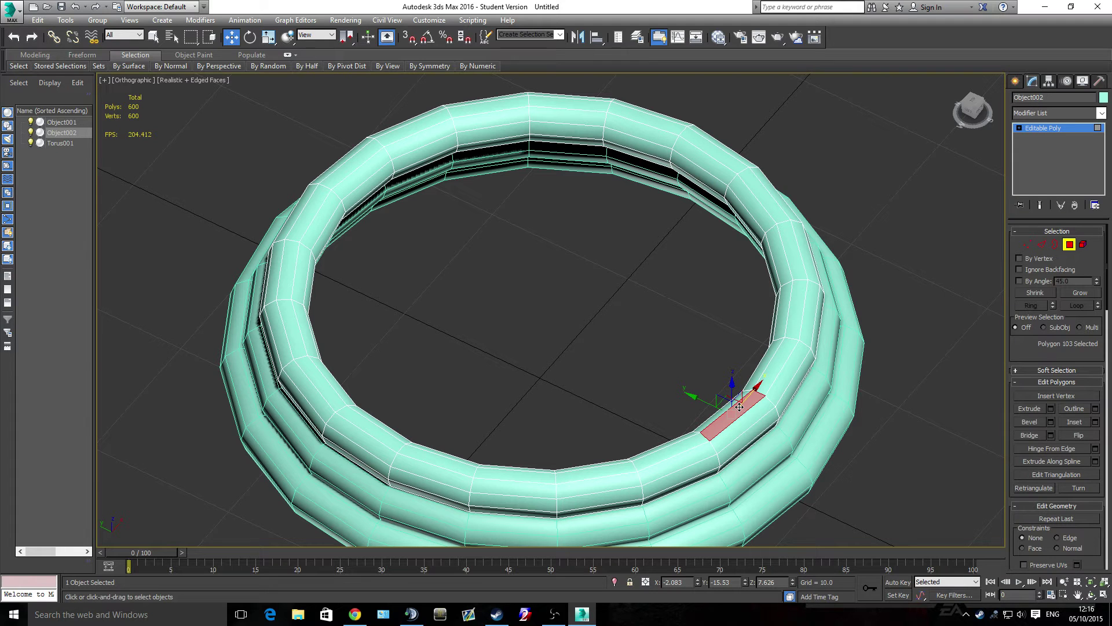
{"action": "left_click", "coordinate": [741, 421], "text": "shift"}
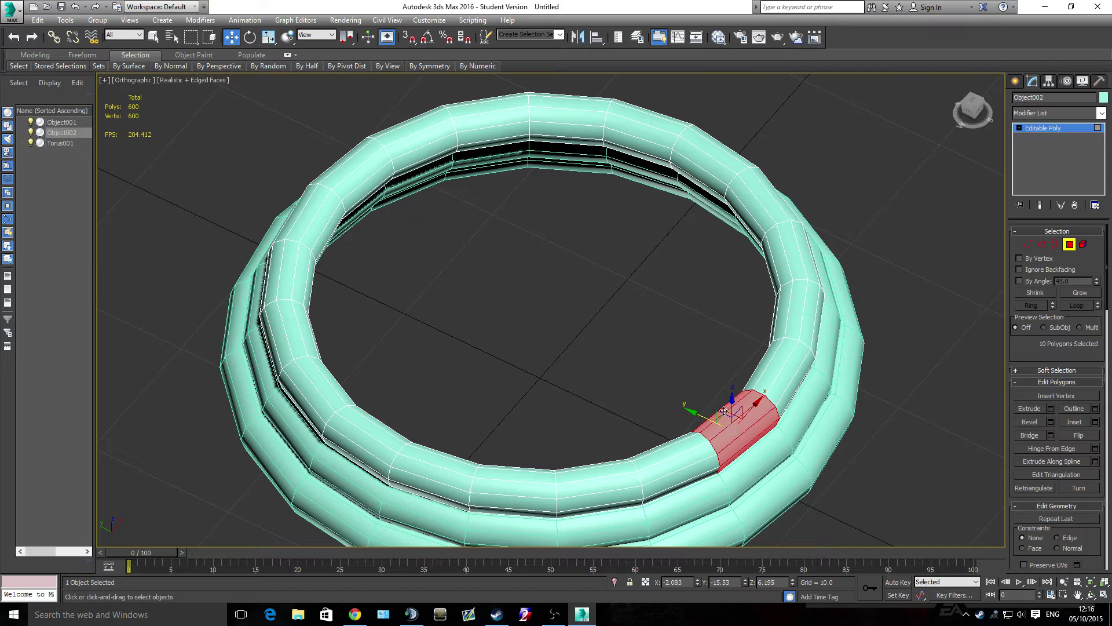
{"action": "key", "text": "ctrl+z"}
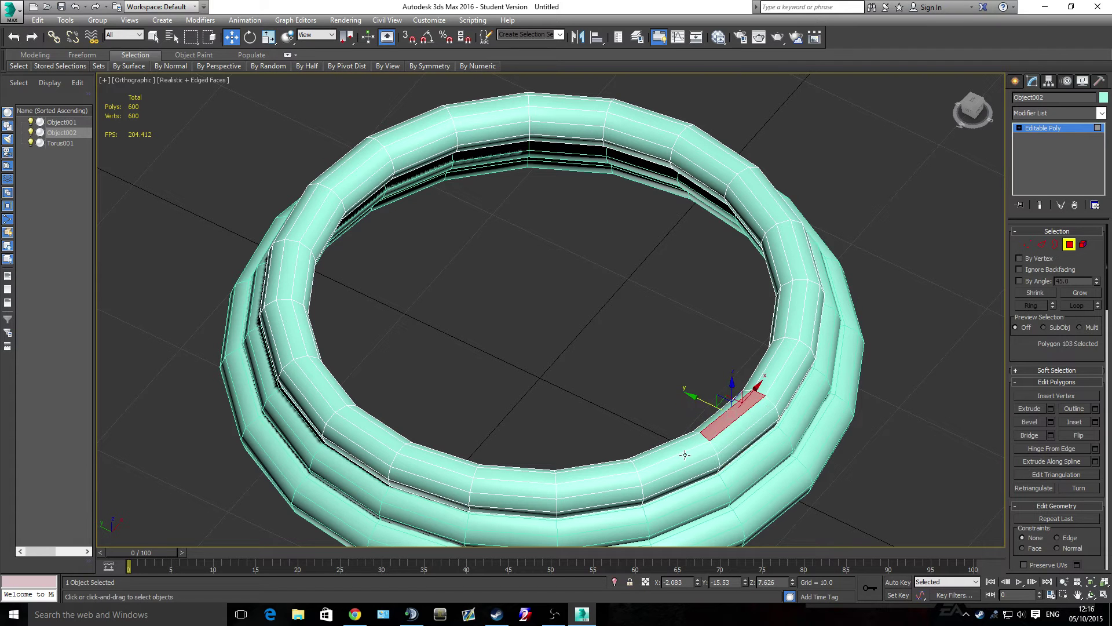
{"action": "left_click", "coordinate": [769, 373], "text": "shift"}
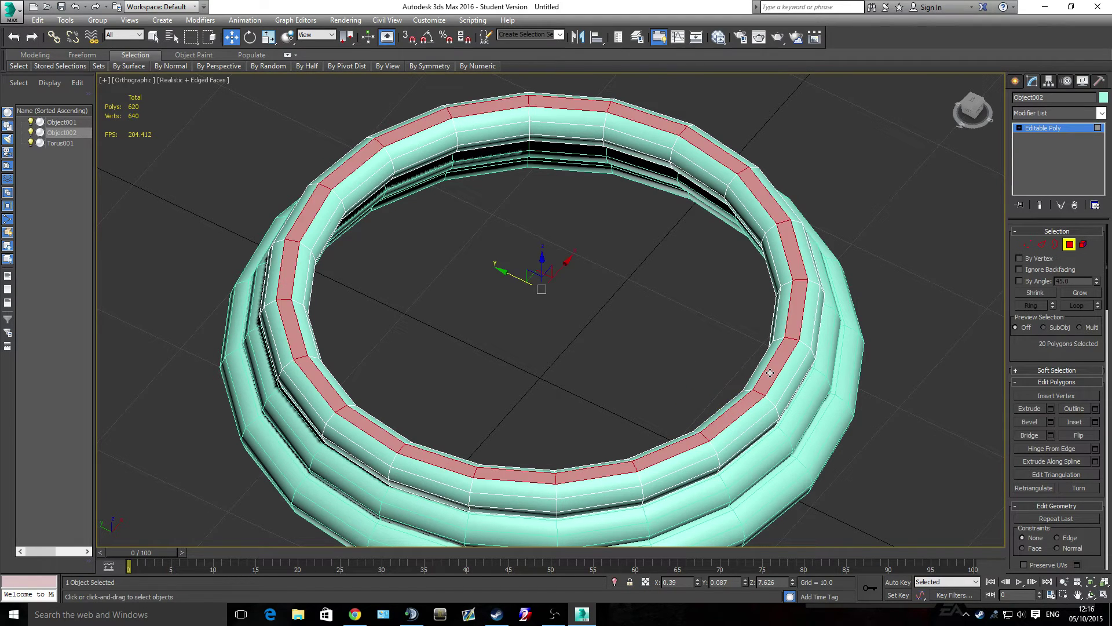
{"action": "middle_click_drag", "start_coordinate": [741, 329], "coordinate": [867, 315], "text": "alt"}
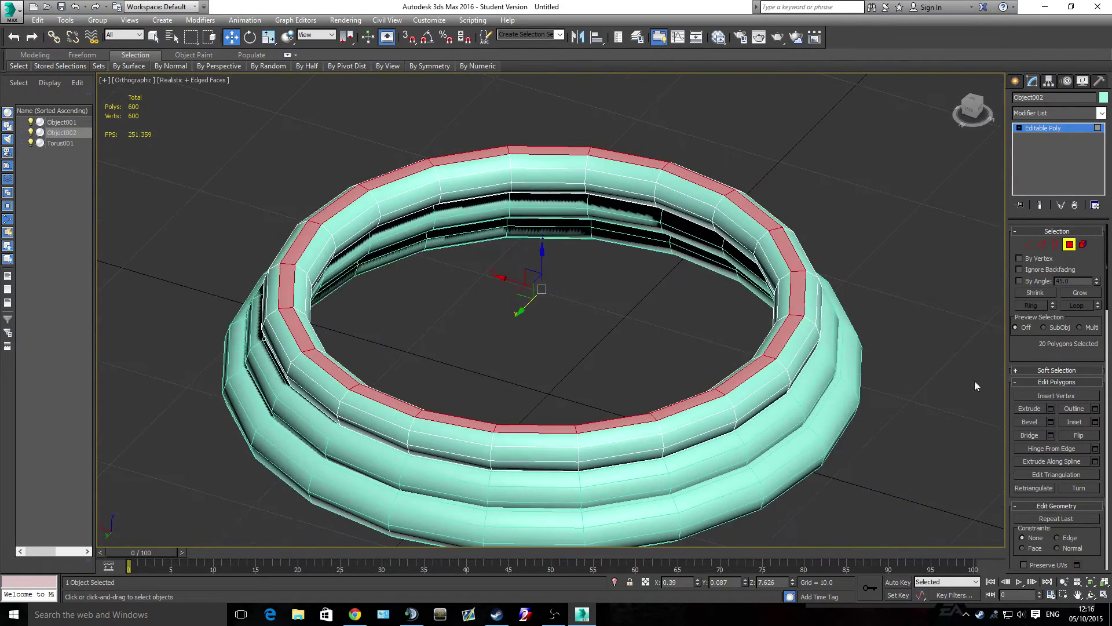
Extrude the top polygon loop of Object002 upward to a height of 40
{"action": "left_click", "coordinate": [1051, 409]}
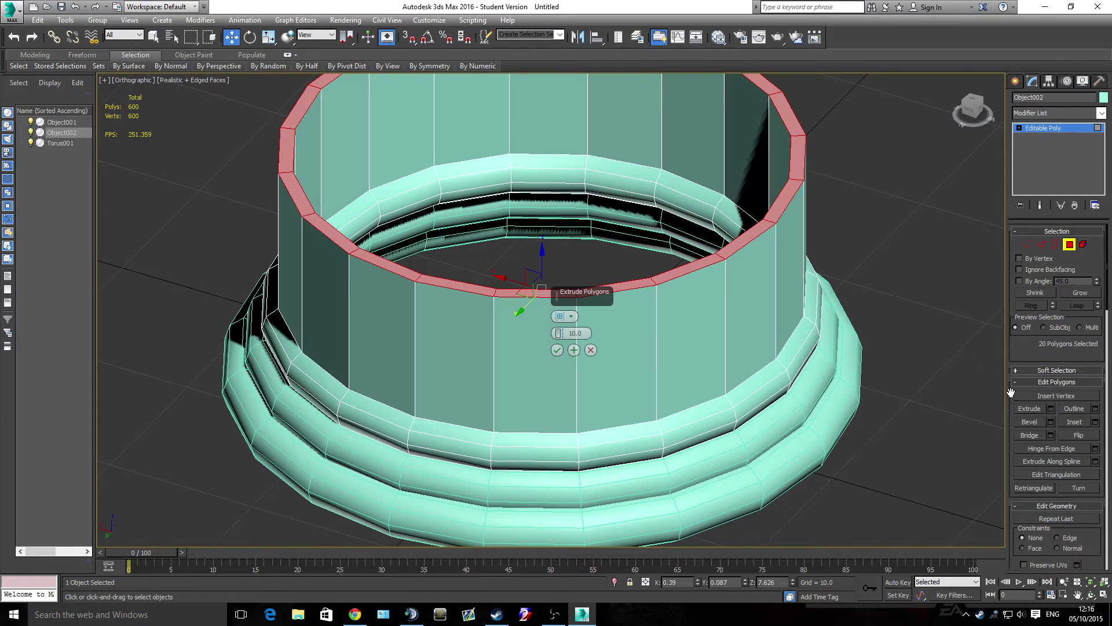
{"action": "middle_click_drag", "start_coordinate": [658, 422], "coordinate": [650, 377], "text": "alt"}
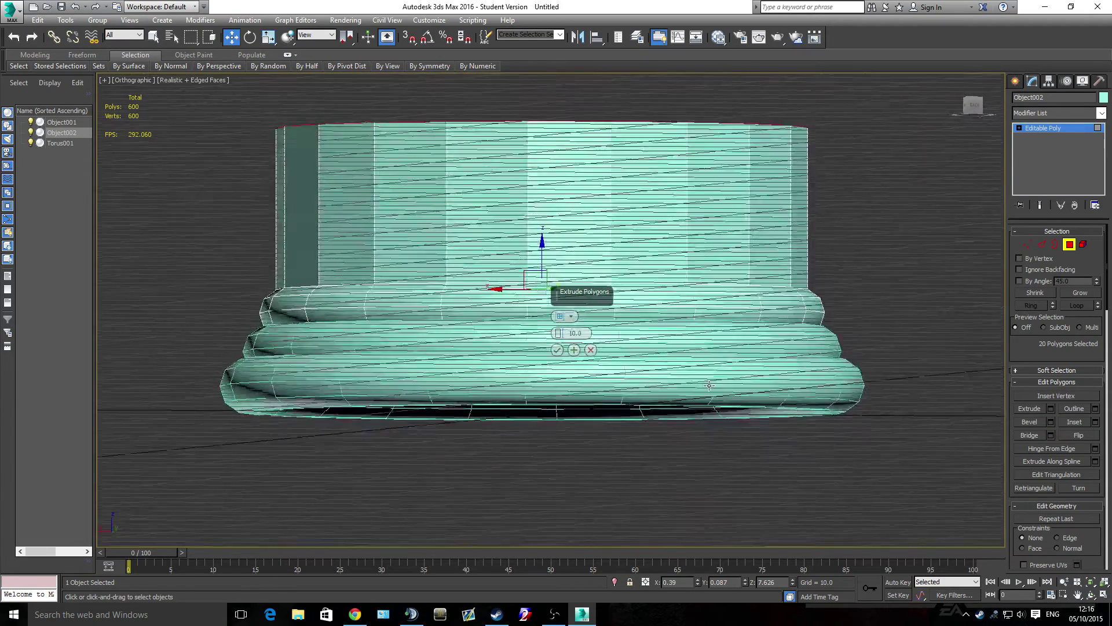
{"action": "key", "text": "f"}
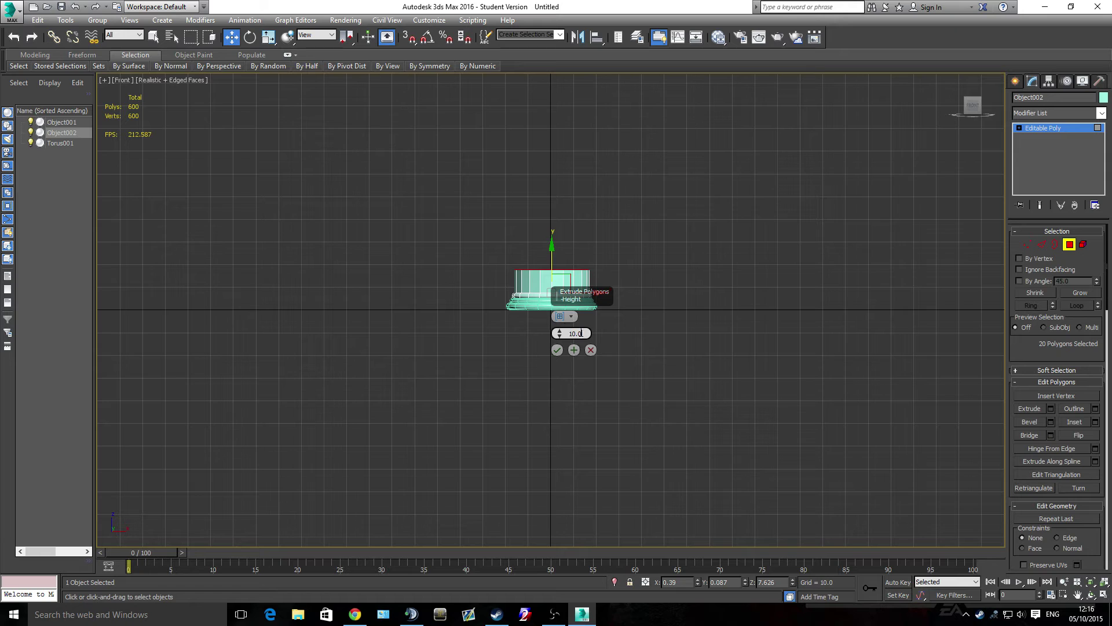
{"action": "type", "text": "60"}
{"action": "key", "text": "Return"}
{"action": "left_click_drag", "start_coordinate": [581, 334], "coordinate": [554, 333]}
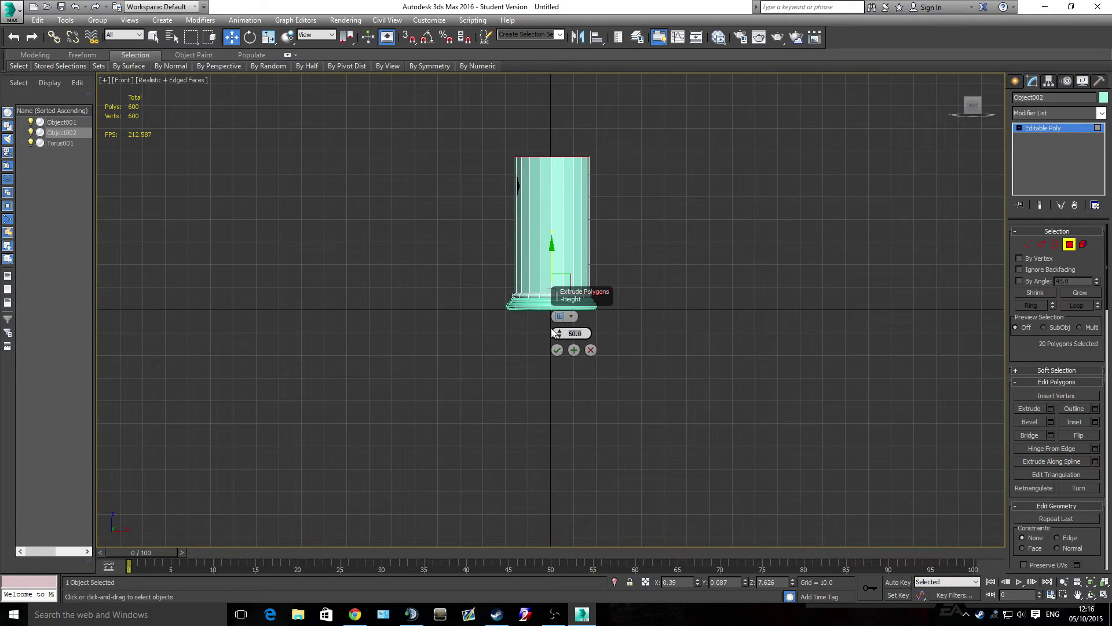
{"action": "type", "text": "40"}
{"action": "key", "text": "Return"}
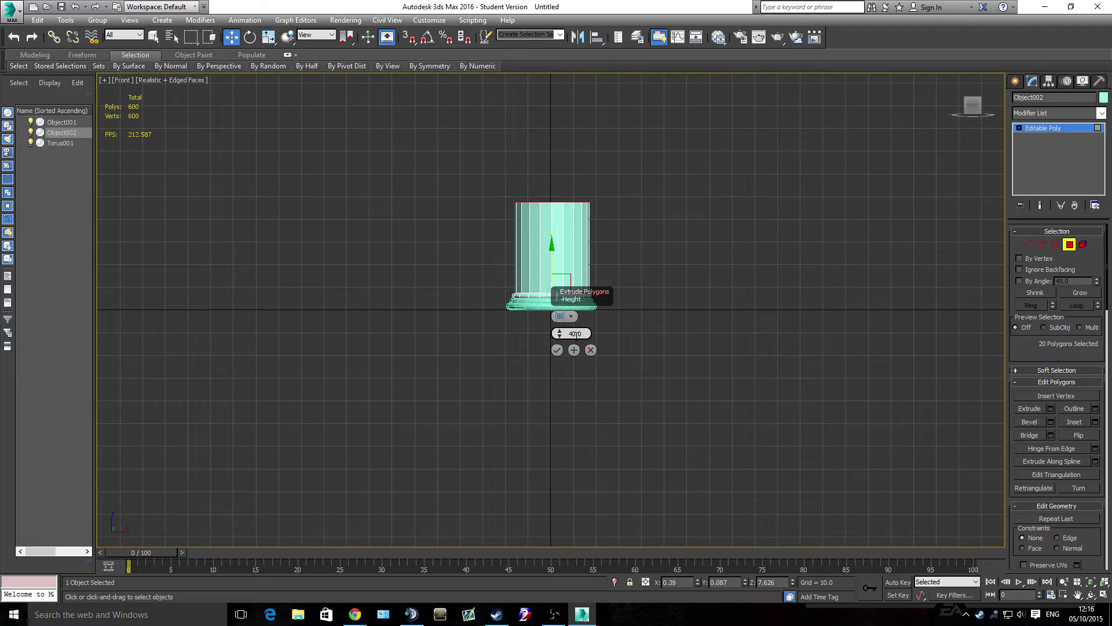
{"action": "left_click", "coordinate": [556, 349]}
Zoom in on the column, select a polygon at its base and switch to Edge mode
{"action": "scroll", "coordinate": [564, 248], "scroll_direction": "up", "scroll_amount": 5}
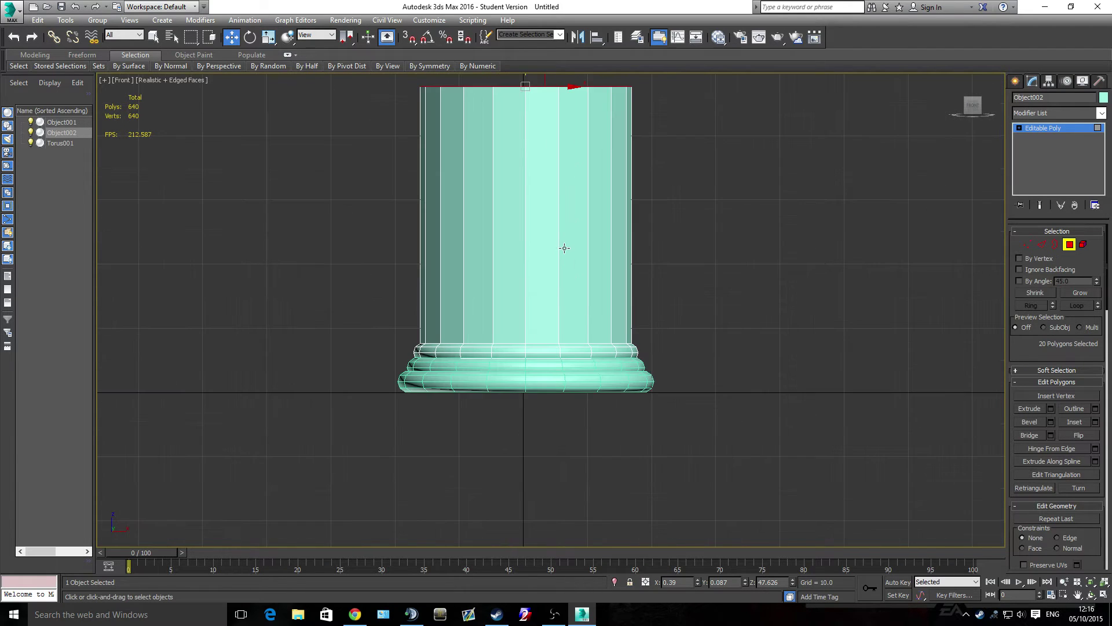
{"action": "middle_click_drag", "start_coordinate": [564, 248], "coordinate": [550, 298]}
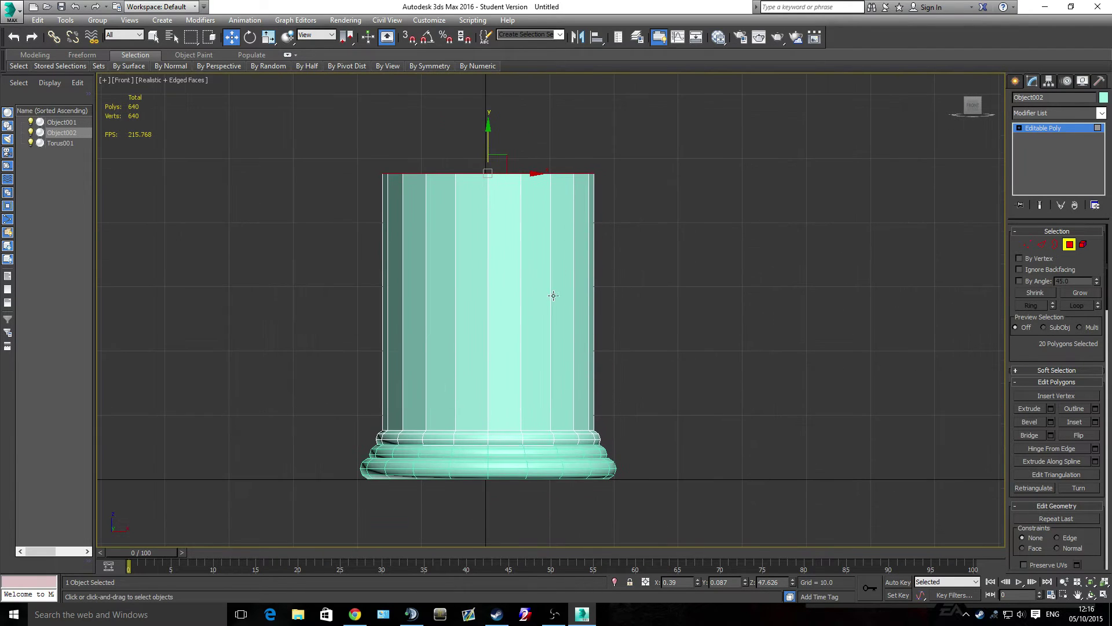
{"action": "left_click", "coordinate": [519, 443]}
{"action": "scroll", "coordinate": [521, 429], "scroll_direction": "up", "scroll_amount": 4}
{"action": "scroll", "coordinate": [524, 412], "scroll_direction": "down", "scroll_amount": 2}
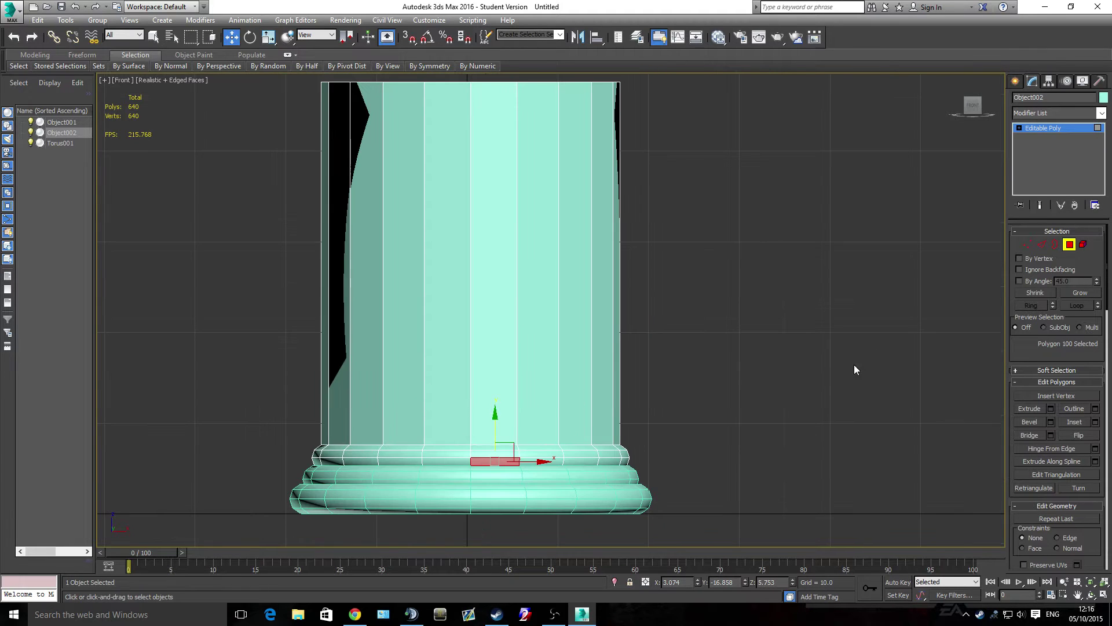
{"action": "left_click", "coordinate": [1041, 245]}
Clear the column's edge selection and select Object001's middle base ring as an element
{"action": "left_click_drag", "start_coordinate": [279, 419], "coordinate": [724, 492]}
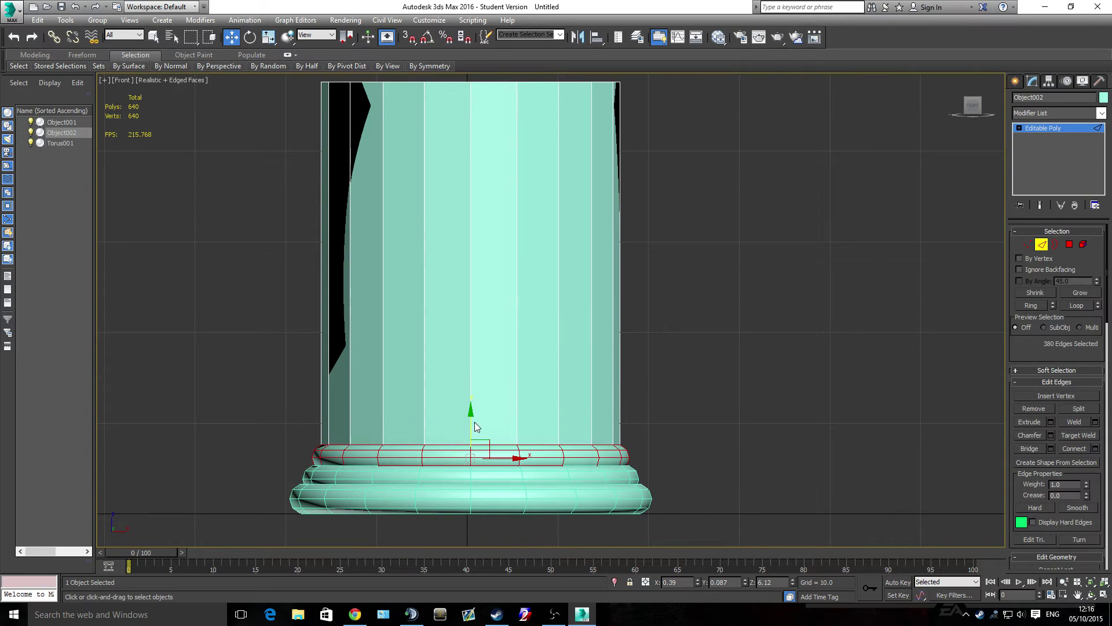
{"action": "left_click", "coordinate": [470, 405]}
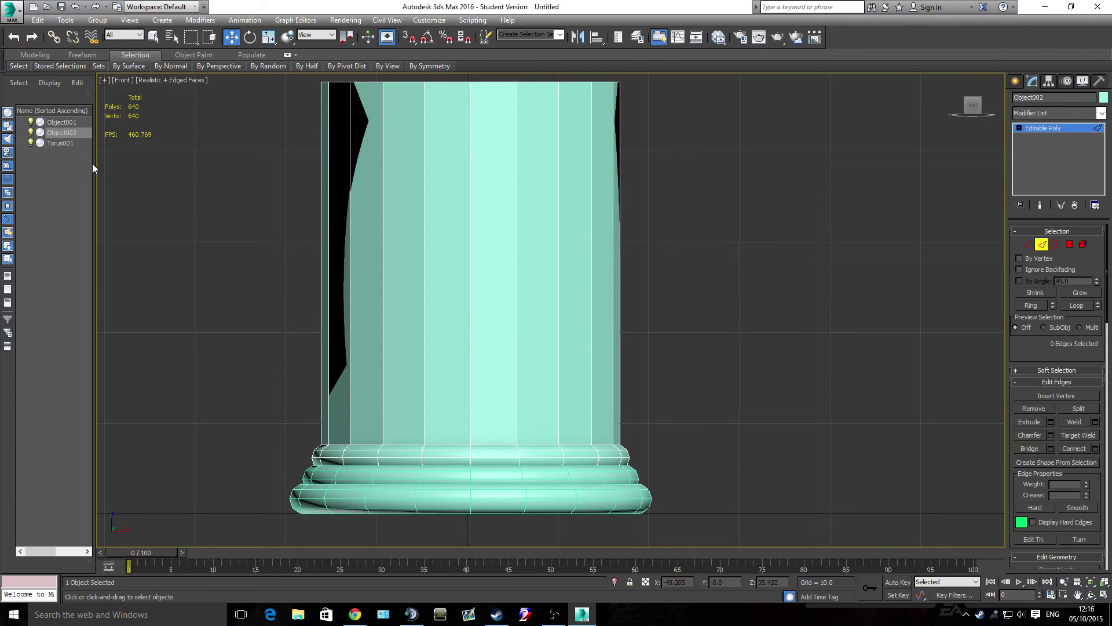
{"action": "middle_click_drag", "start_coordinate": [477, 225], "coordinate": [473, 250]}
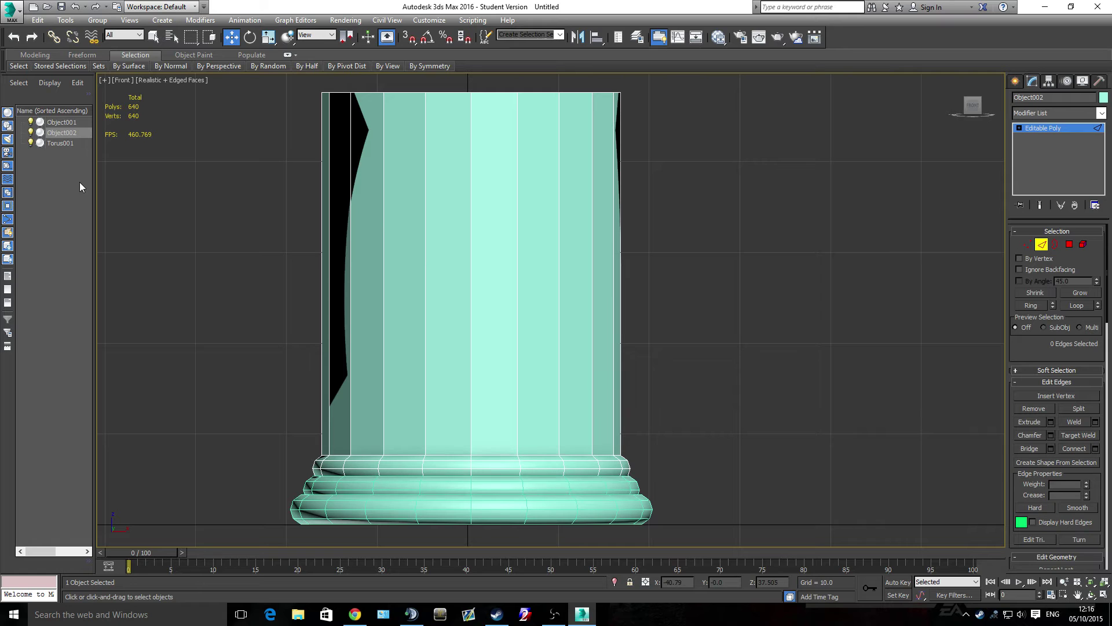
{"action": "left_click", "coordinate": [61, 123]}
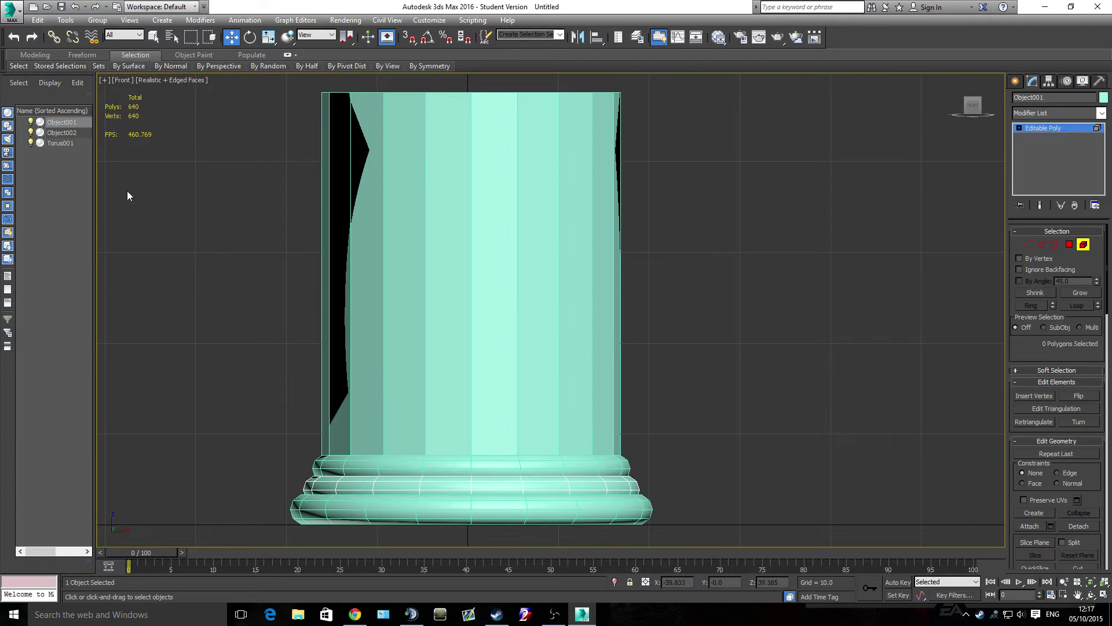
{"action": "left_click", "coordinate": [497, 491]}
{"action": "scroll", "coordinate": [430, 409], "scroll_direction": "down", "scroll_amount": 2}
{"action": "middle_click_drag", "start_coordinate": [448, 399], "coordinate": [441, 425]}
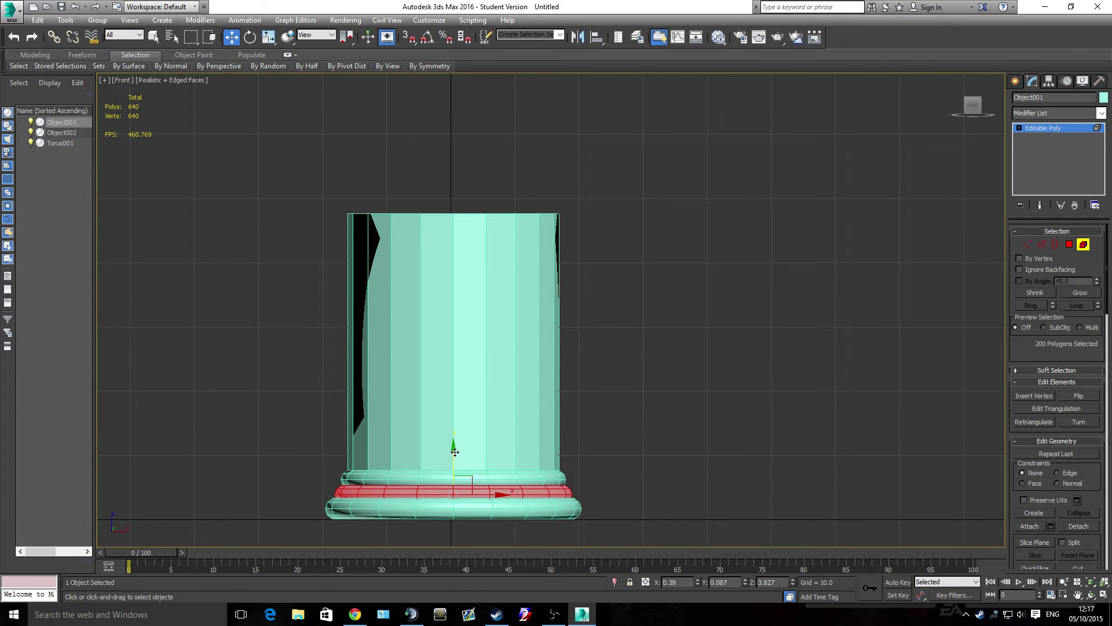
Shift-copy the base ring up to the column top as new object Object003
{"action": "mouse_move", "coordinate": [455, 451]}
{"action": "left_mouse_down", "text": "shift"}
{"action": "mouse_move", "coordinate": [460, 158]}
{"action": "mouse_move", "coordinate": [456, 167]}
{"action": "left_mouse_up", "text": "shift"}
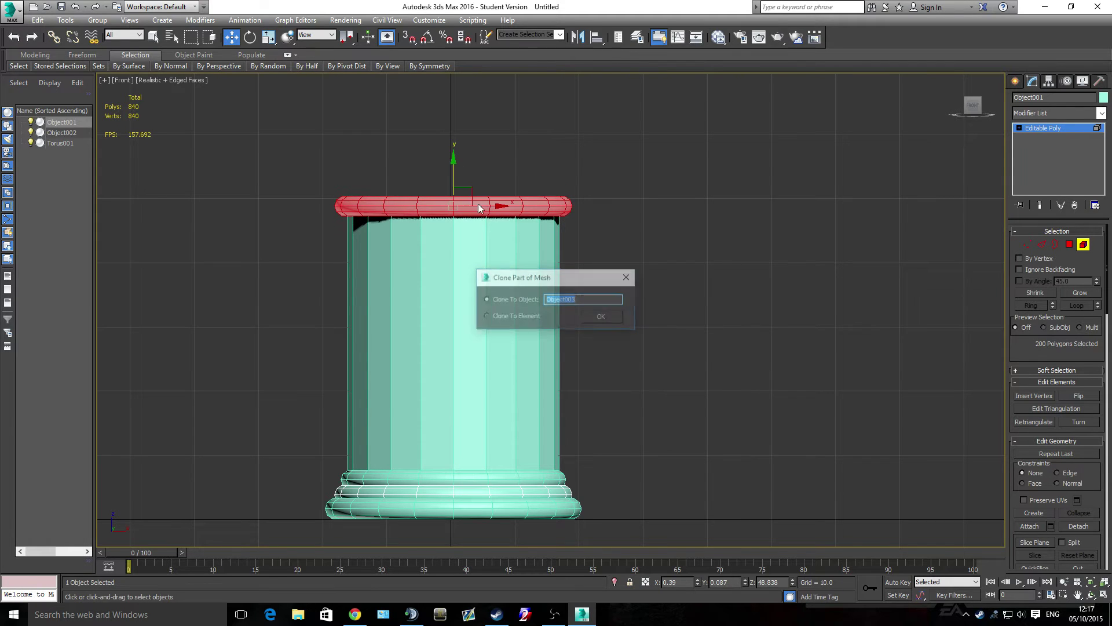
{"action": "left_click", "coordinate": [603, 315]}
{"action": "left_click", "coordinate": [64, 143]}
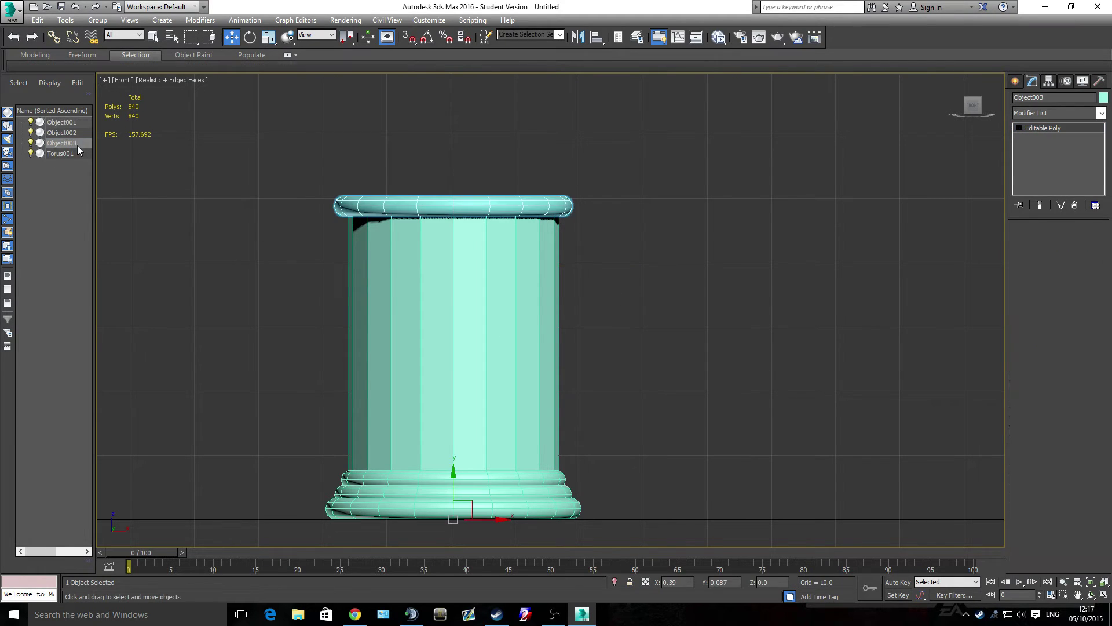
{"action": "left_click", "coordinate": [1082, 244]}
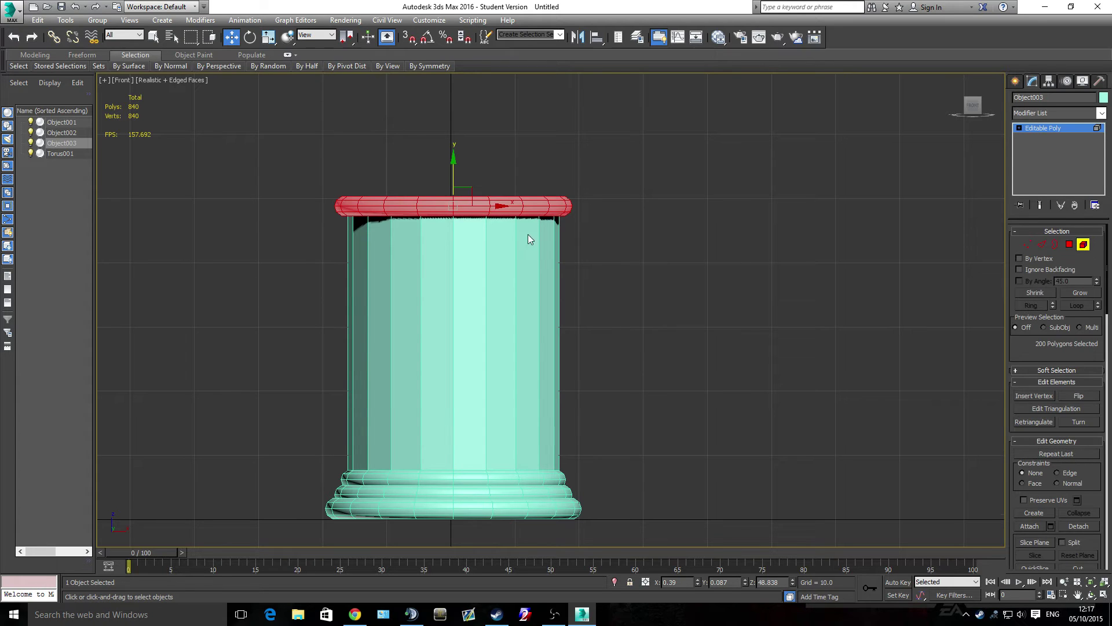
{"action": "mouse_move", "coordinate": [481, 252]}
{"action": "middle_mouse_down", "text": "alt"}
{"action": "mouse_move", "coordinate": [559, 289]}
{"action": "mouse_move", "coordinate": [575, 279]}
{"action": "middle_mouse_up", "text": "alt"}
{"action": "scroll", "coordinate": [571, 168], "scroll_direction": "up", "scroll_amount": 5}
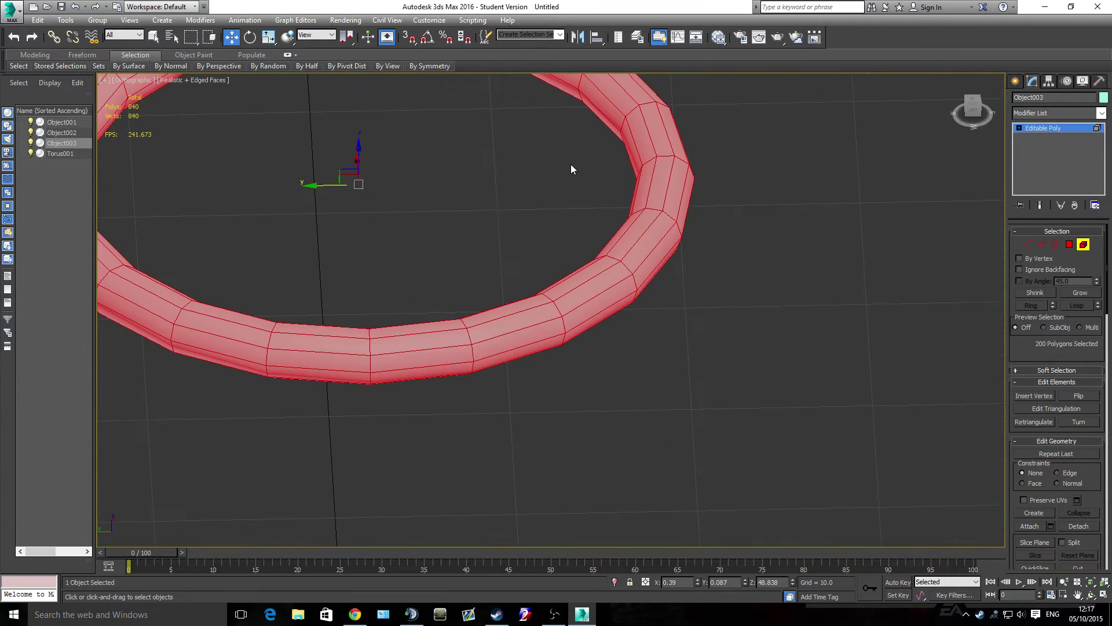
{"action": "scroll", "coordinate": [579, 171], "scroll_direction": "down", "scroll_amount": 1}
Scale the Object003 ring down to fit around the column top
{"action": "key", "text": "r"}
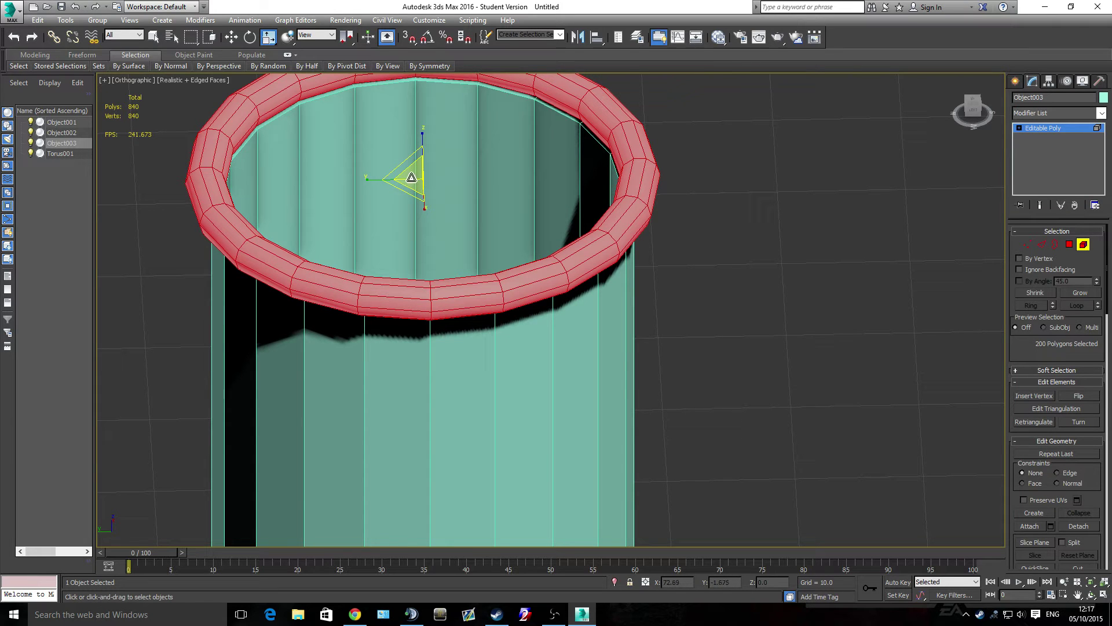
{"action": "middle_click_drag", "start_coordinate": [421, 181], "coordinate": [488, 185], "text": "alt"}
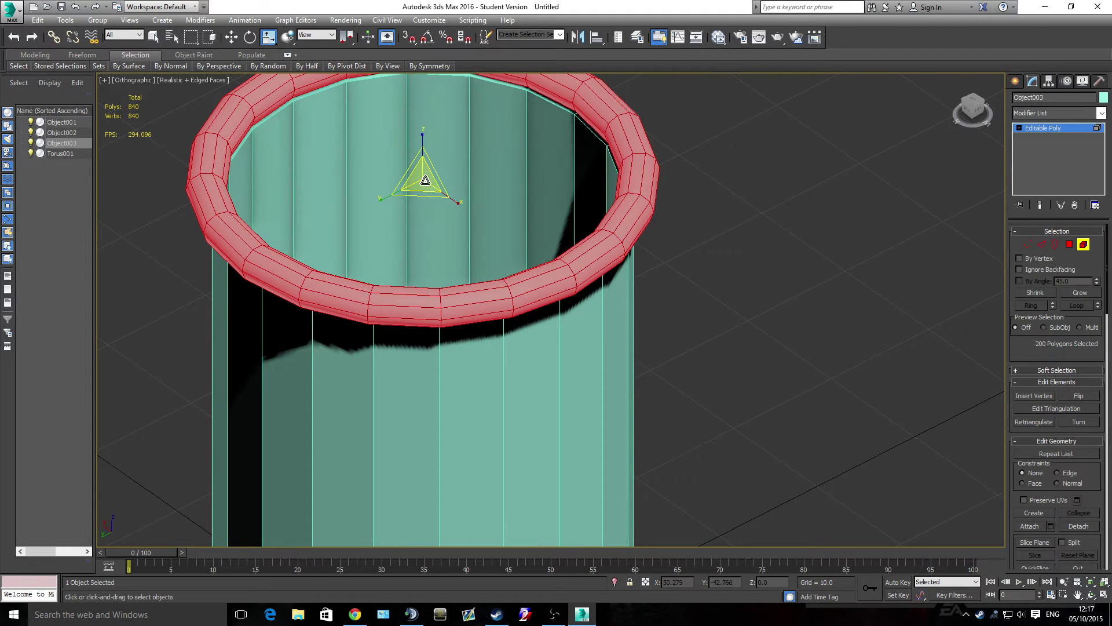
{"action": "left_click_drag", "start_coordinate": [423, 179], "coordinate": [419, 184]}
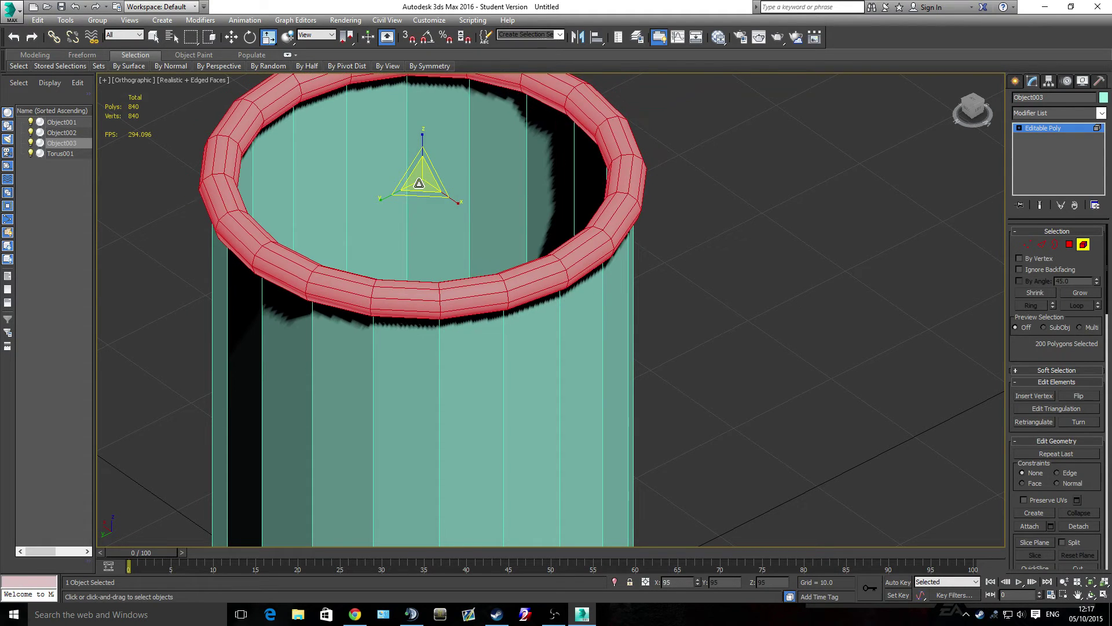
{"action": "key", "text": "f"}
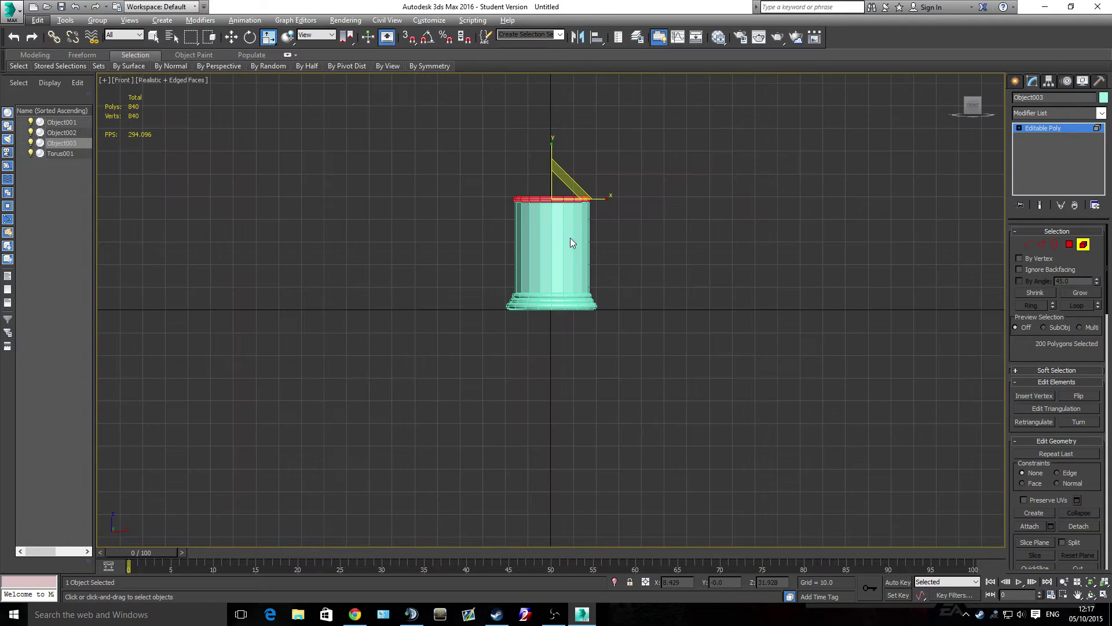
{"action": "scroll", "coordinate": [524, 201], "scroll_direction": "up", "scroll_amount": 5}
{"action": "scroll", "coordinate": [502, 207], "scroll_direction": "up", "scroll_amount": 2}
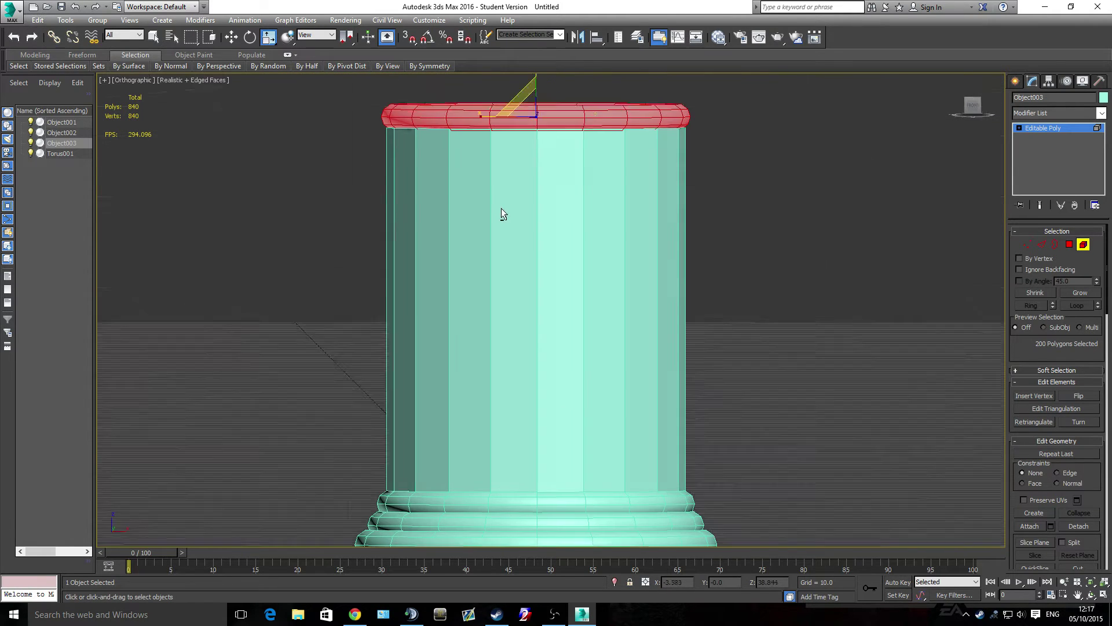
{"action": "mouse_move", "coordinate": [501, 208]}
{"action": "middle_mouse_down", "text": "alt"}
{"action": "mouse_move", "coordinate": [517, 241]}
{"action": "mouse_move", "coordinate": [495, 213]}
{"action": "mouse_move", "coordinate": [398, 202]}
{"action": "middle_mouse_up", "text": "alt"}
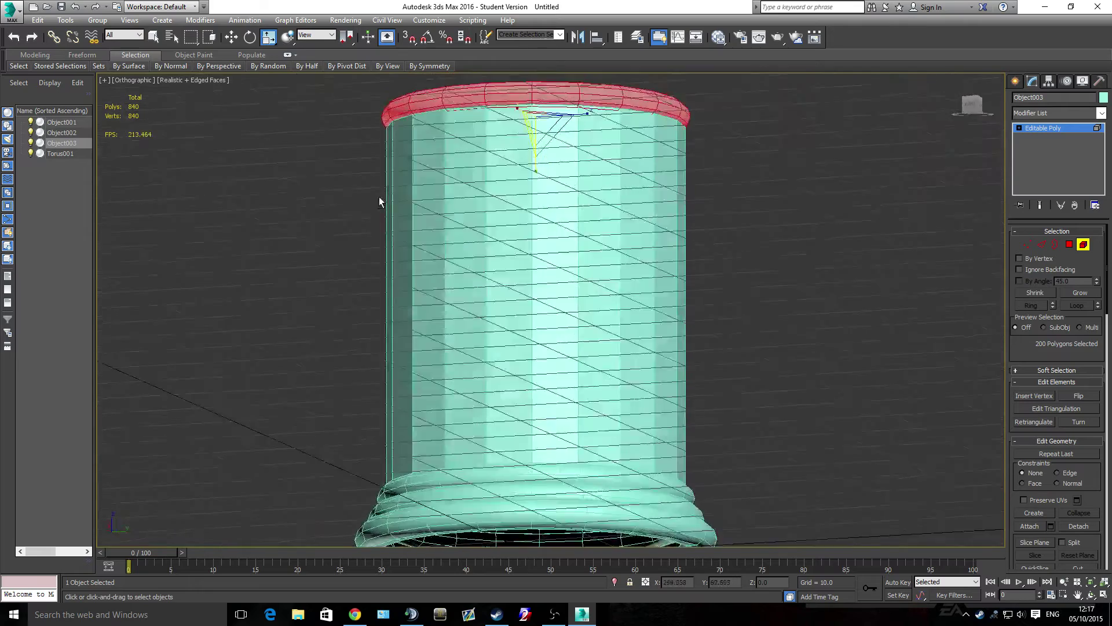
{"action": "key", "text": "f"}
{"action": "scroll", "coordinate": [531, 234], "scroll_direction": "up", "scroll_amount": 5}
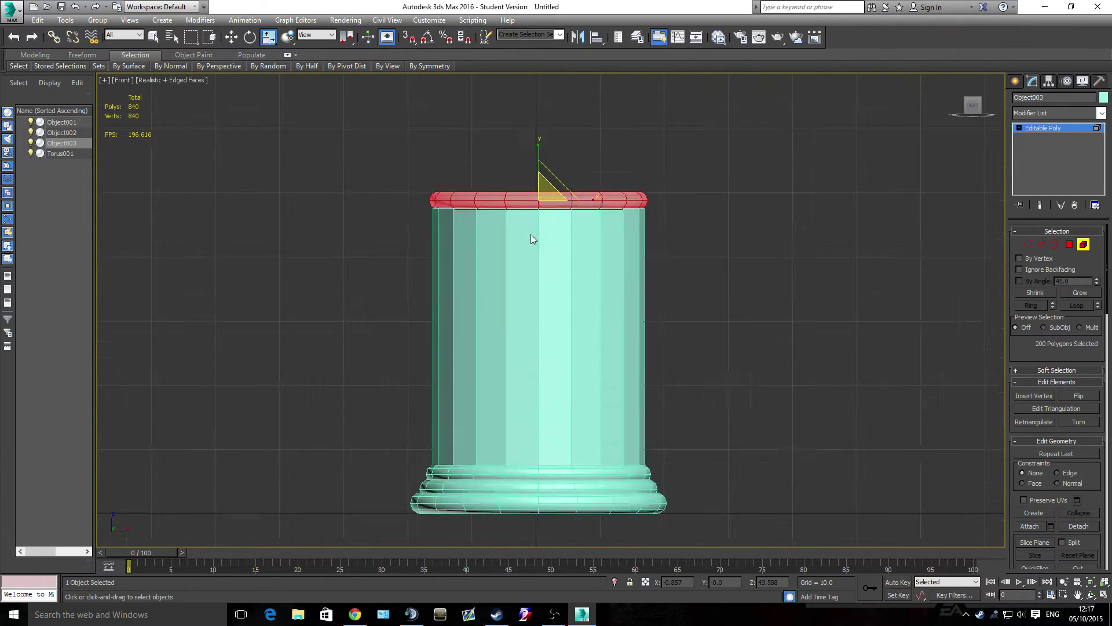
Switch back to Move, pan to the column top and move the reference image aside
{"action": "key", "text": "w"}
{"action": "middle_click_drag", "start_coordinate": [572, 205], "coordinate": [587, 210]}
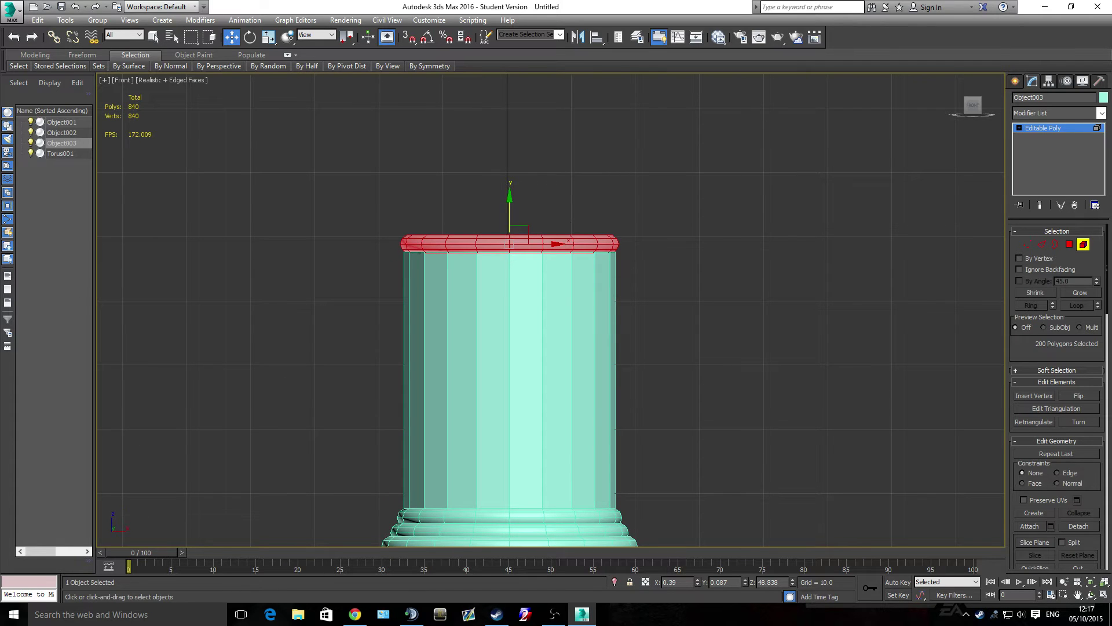
{"action": "left_click", "coordinate": [354, 614]}
{"action": "mouse_move", "coordinate": [34, 64]}
{"action": "left_mouse_down"}
{"action": "mouse_move", "coordinate": [509, 85]}
{"action": "mouse_move", "coordinate": [3, 68]}
{"action": "mouse_move", "coordinate": [306, 82]}
{"action": "mouse_move", "coordinate": [2, 87]}
{"action": "left_mouse_up"}
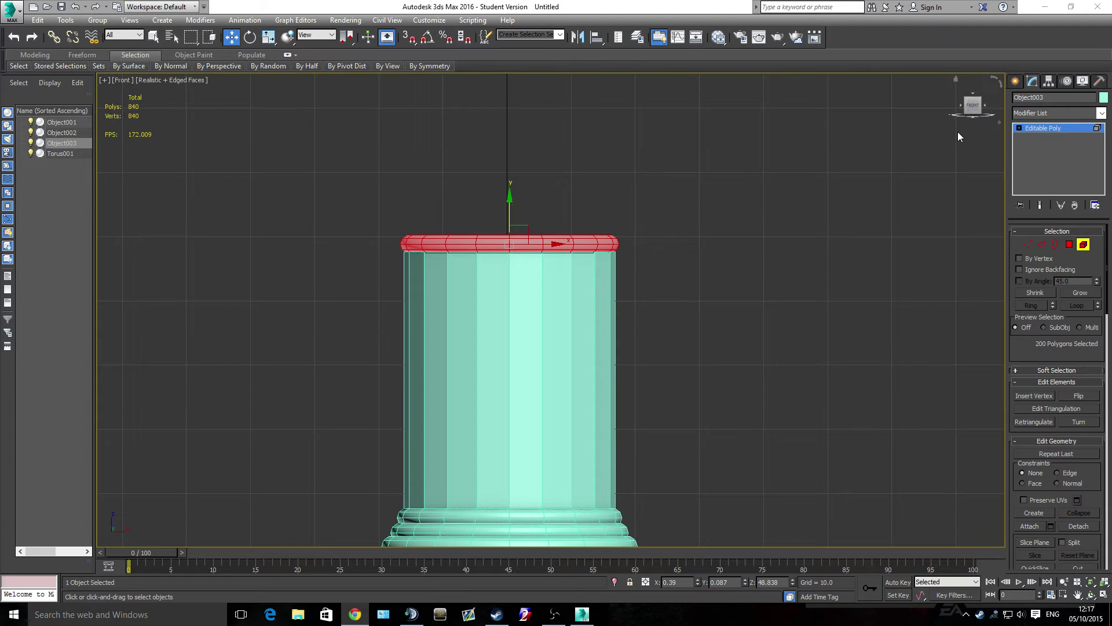
Draw Sphere001 centred on the column top, roughly as wide as the column
{"action": "left_click", "coordinate": [1014, 82]}
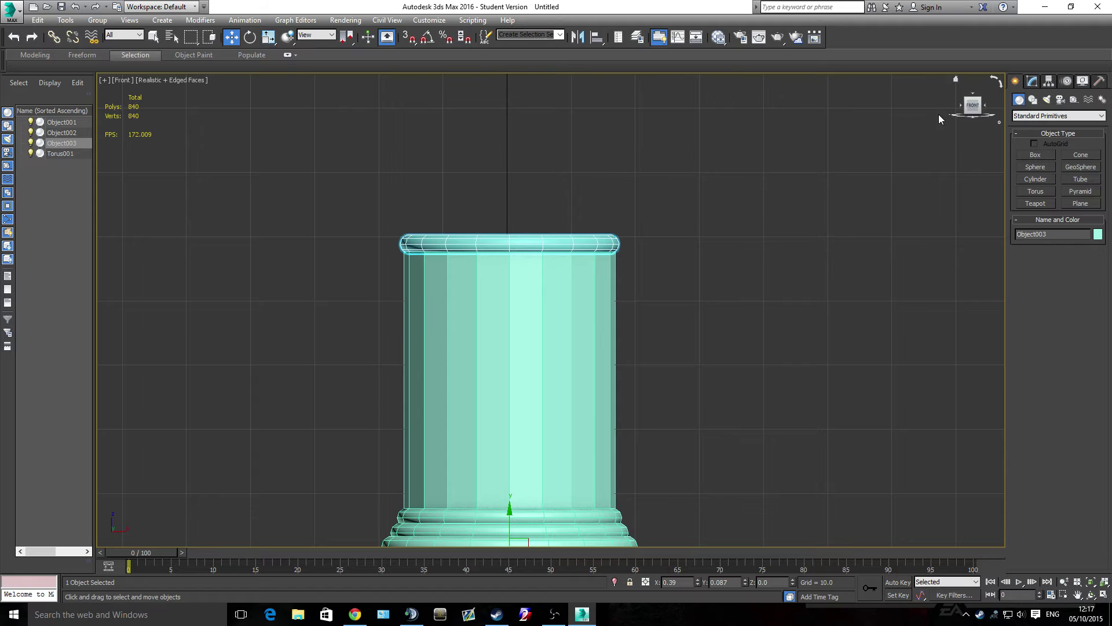
{"action": "middle_click_drag", "start_coordinate": [705, 231], "coordinate": [650, 231]}
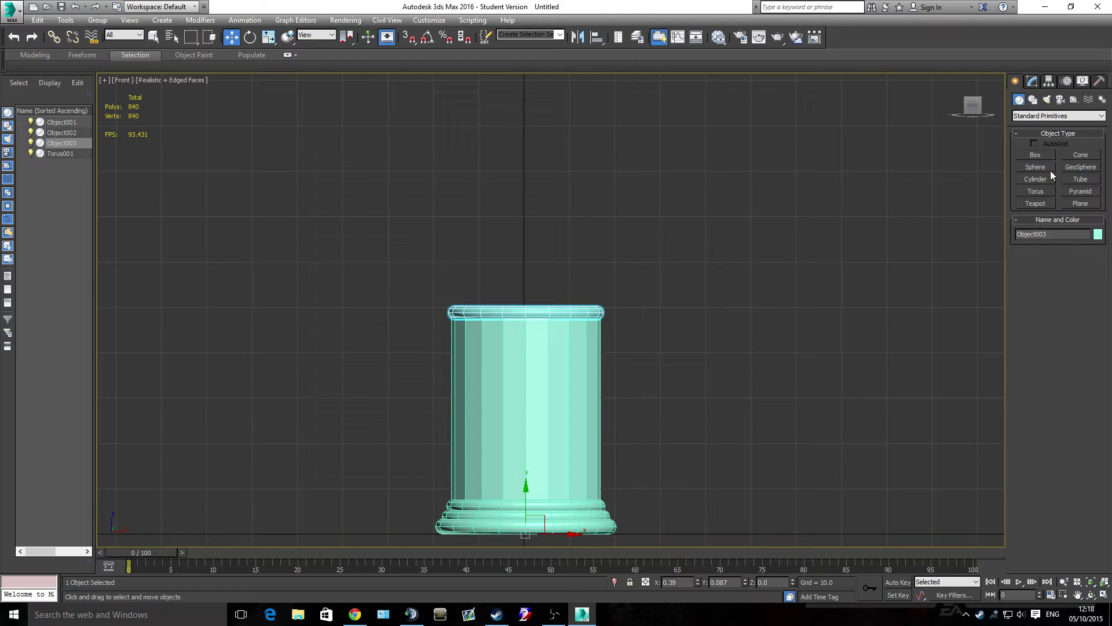
{"action": "left_click", "coordinate": [1036, 166]}
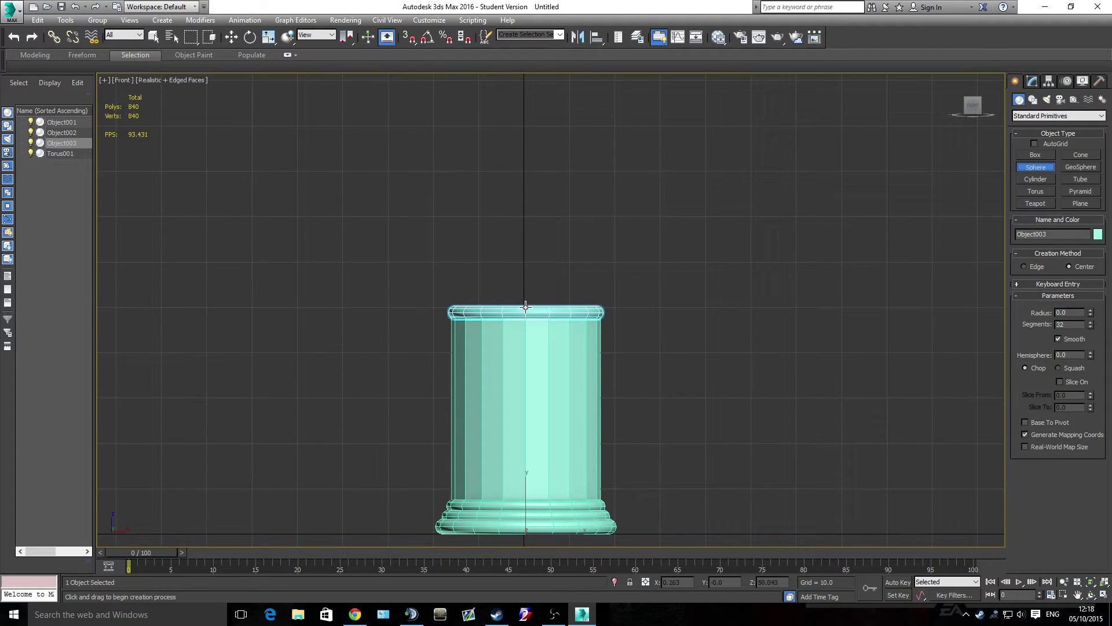
{"action": "left_click_drag", "start_coordinate": [525, 307], "coordinate": [587, 256]}
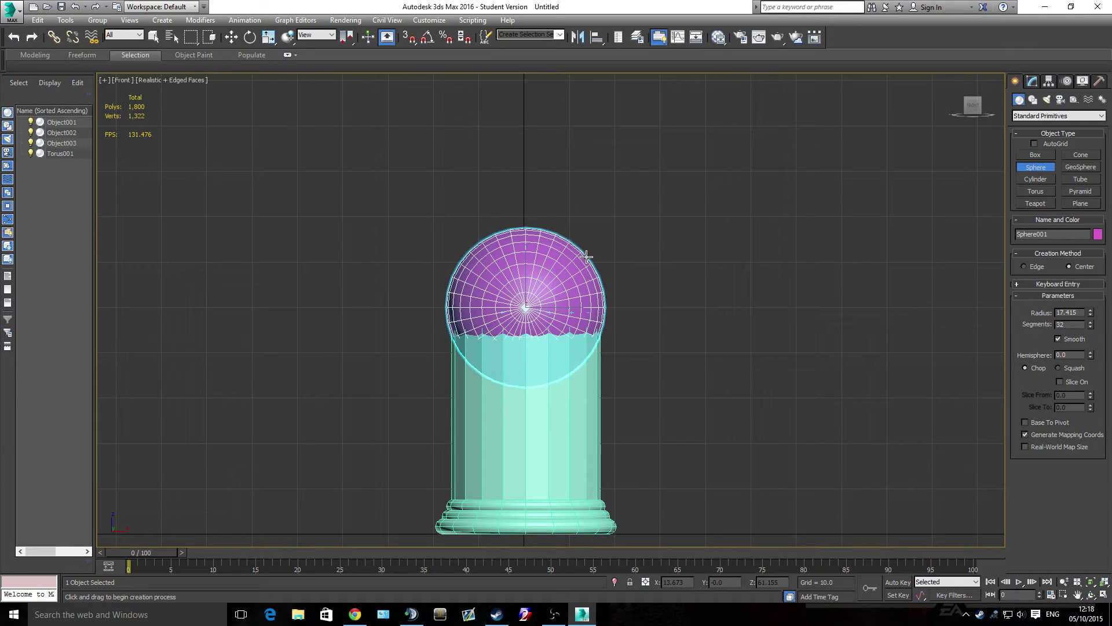
{"action": "left_click_drag", "start_coordinate": [586, 256], "coordinate": [579, 276]}
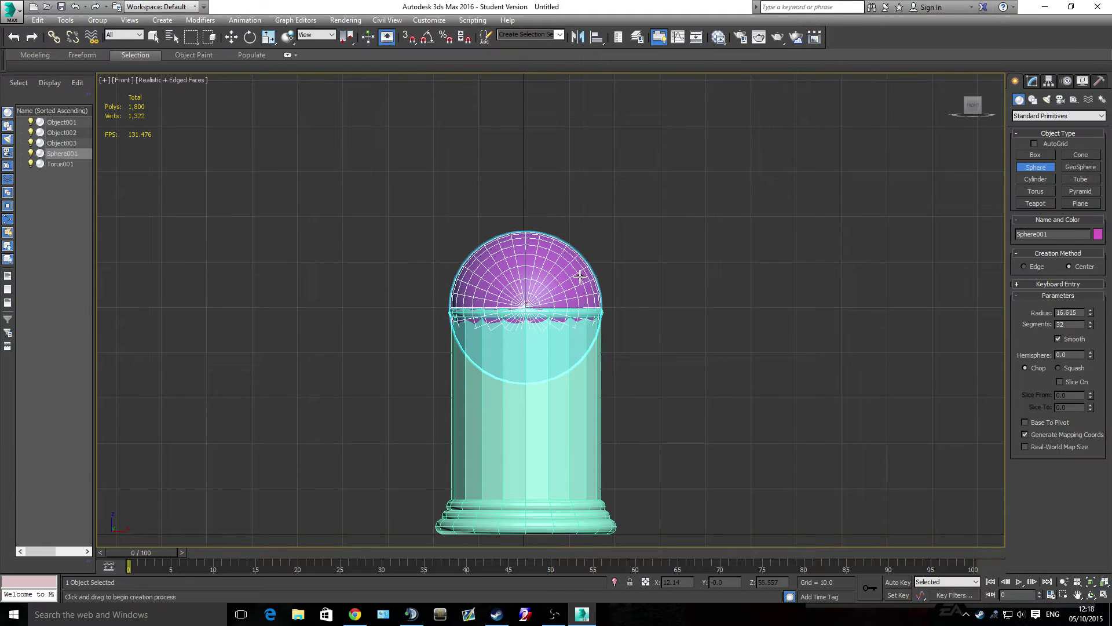
{"action": "mouse_move", "coordinate": [599, 307]}
{"action": "middle_mouse_down", "text": "alt"}
{"action": "mouse_move", "coordinate": [809, 367]}
{"action": "mouse_move", "coordinate": [892, 323]}
{"action": "mouse_move", "coordinate": [831, 363]}
{"action": "mouse_move", "coordinate": [641, 331]}
{"action": "mouse_move", "coordinate": [673, 303]}
{"action": "mouse_move", "coordinate": [705, 315]}
{"action": "mouse_move", "coordinate": [572, 301]}
{"action": "middle_mouse_up", "text": "alt"}
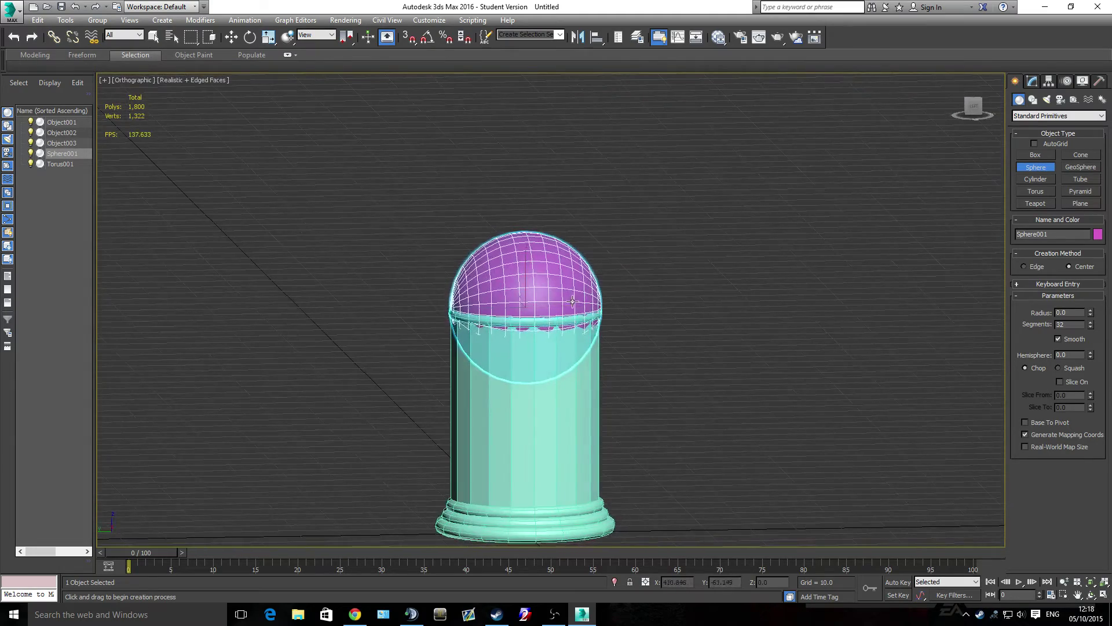
Convert the sphere to an editable poly and isolate it from the other parts
{"action": "right_click", "coordinate": [558, 292]}
{"action": "mouse_move", "coordinate": [578, 416]}
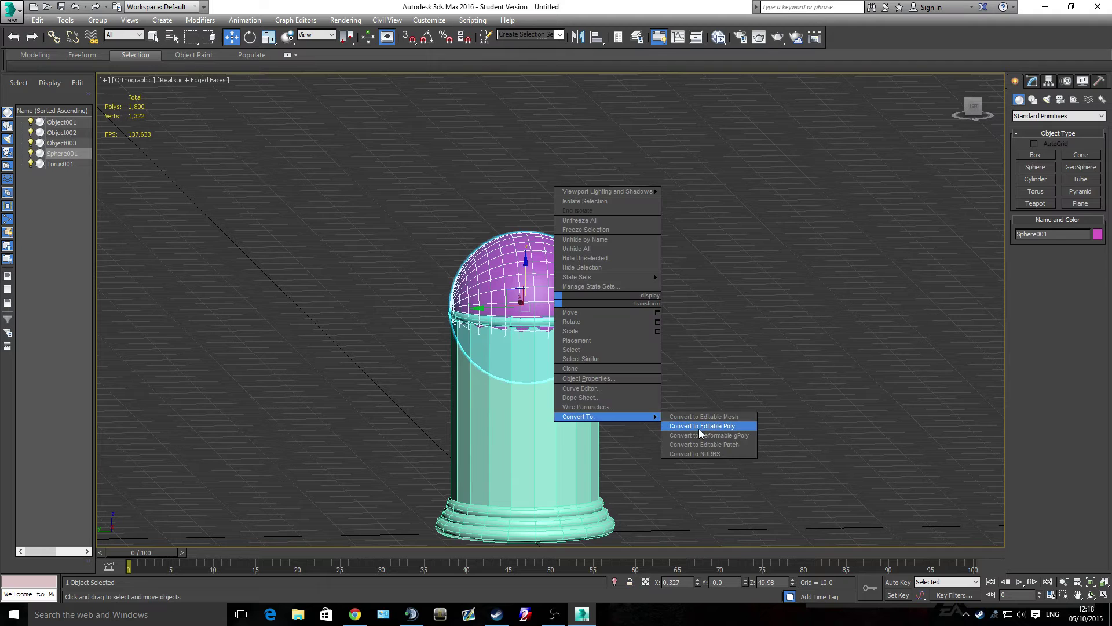
{"action": "left_click", "coordinate": [699, 430]}
{"action": "right_click", "coordinate": [532, 291]}
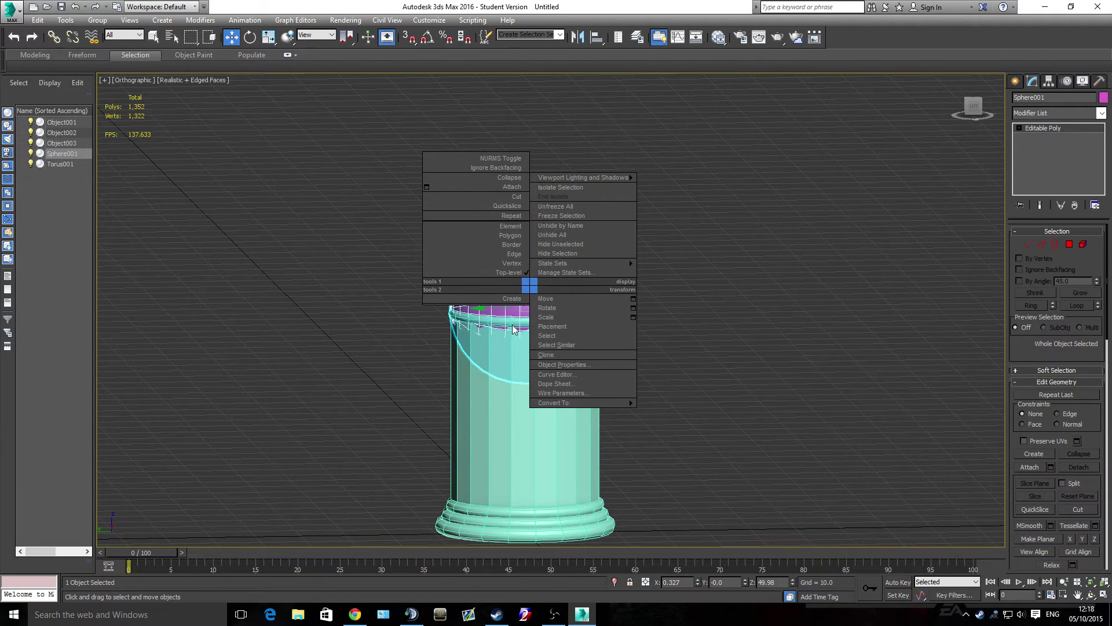
{"action": "right_click", "coordinate": [539, 295]}
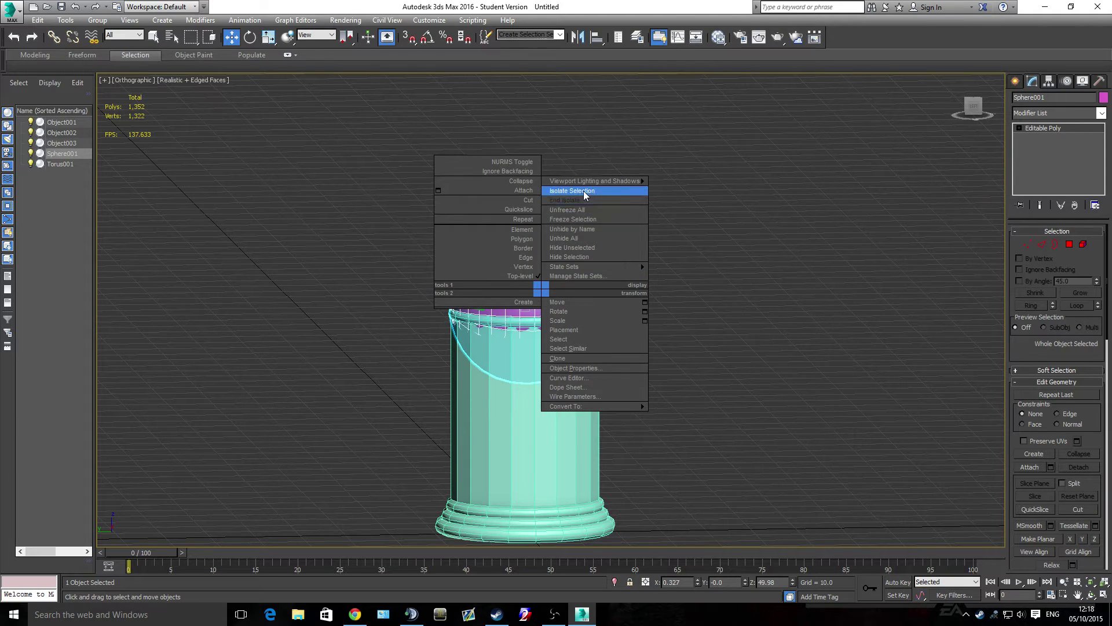
{"action": "left_click", "coordinate": [583, 195]}
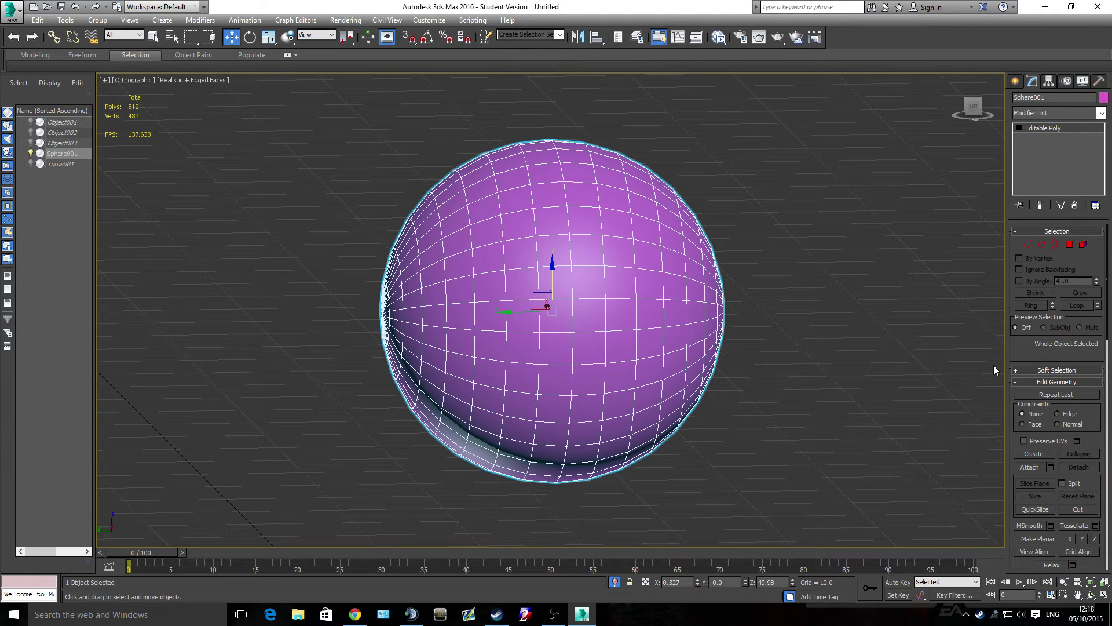
Frame the isolated sphere centred in the Front view
{"action": "key", "text": "f"}
{"action": "scroll", "coordinate": [580, 285], "scroll_direction": "up", "scroll_amount": 5}
{"action": "middle_click_drag", "start_coordinate": [580, 284], "coordinate": [541, 229]}
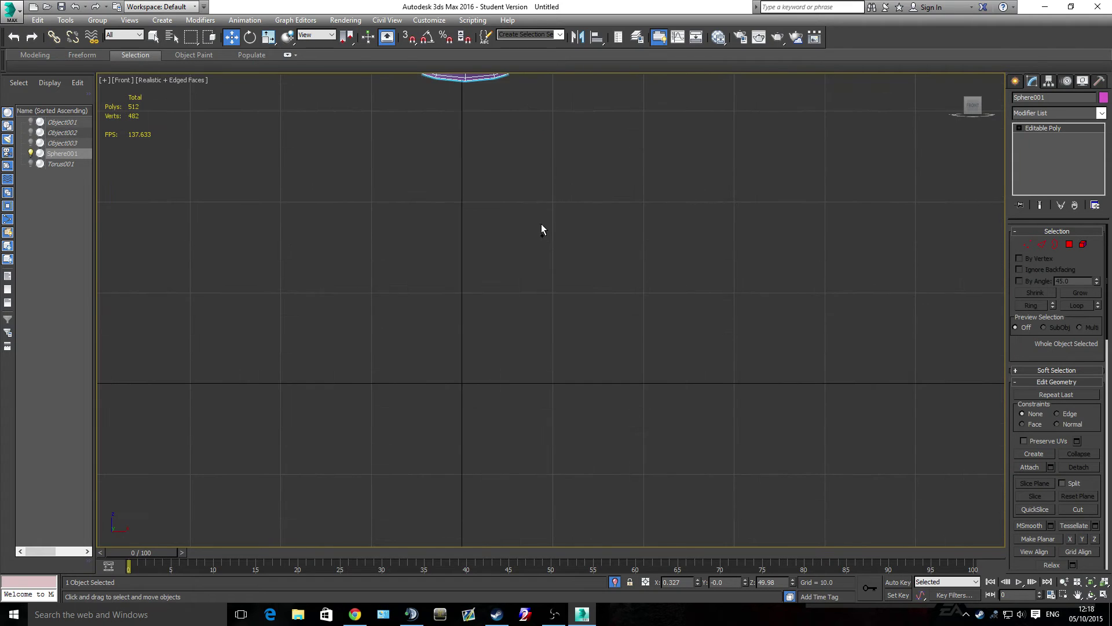
{"action": "key", "text": "z"}
{"action": "middle_click_drag", "start_coordinate": [670, 311], "coordinate": [517, 262]}
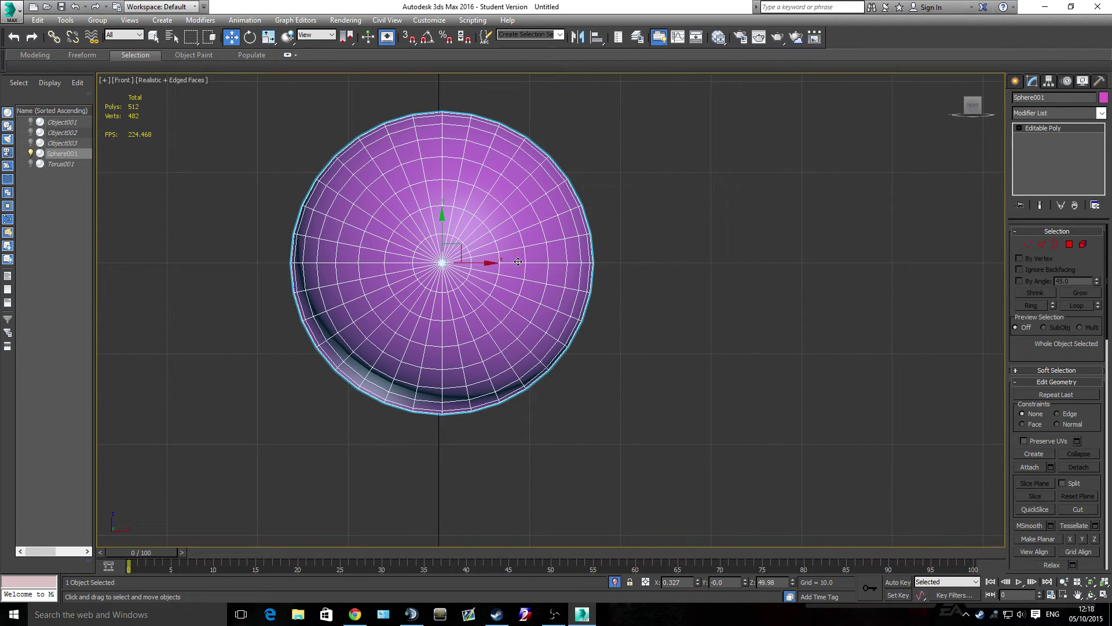
Delete the sphere's lower-half vertices to leave a hemisphere dome
{"action": "left_click", "coordinate": [1033, 245]}
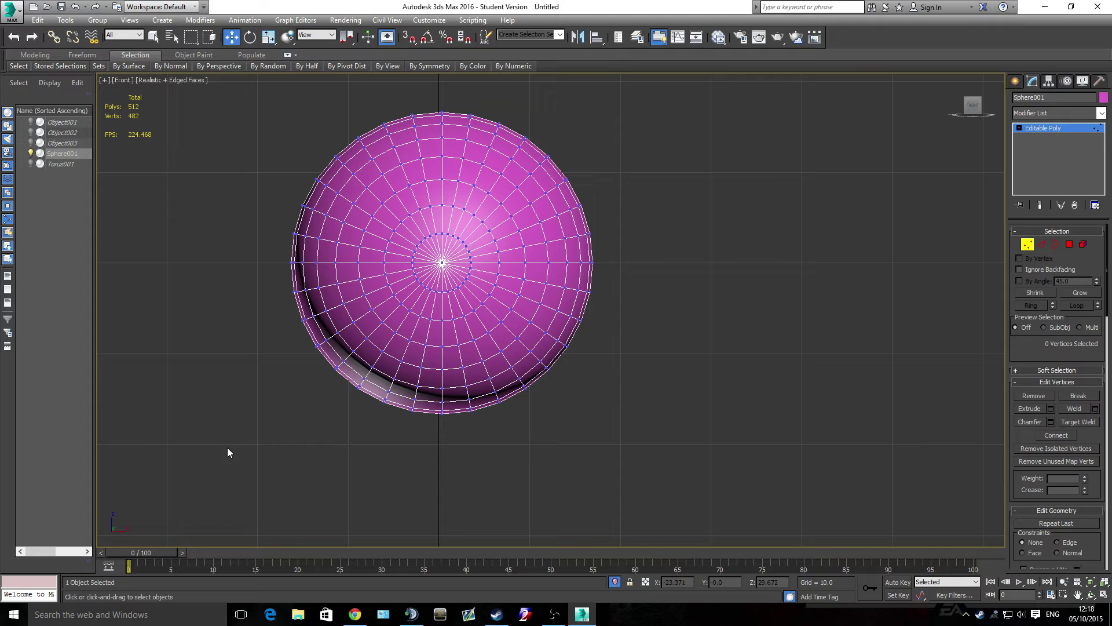
{"action": "left_click_drag", "start_coordinate": [203, 479], "coordinate": [476, 333]}
{"action": "left_click_drag", "start_coordinate": [722, 269], "coordinate": [729, 267]}
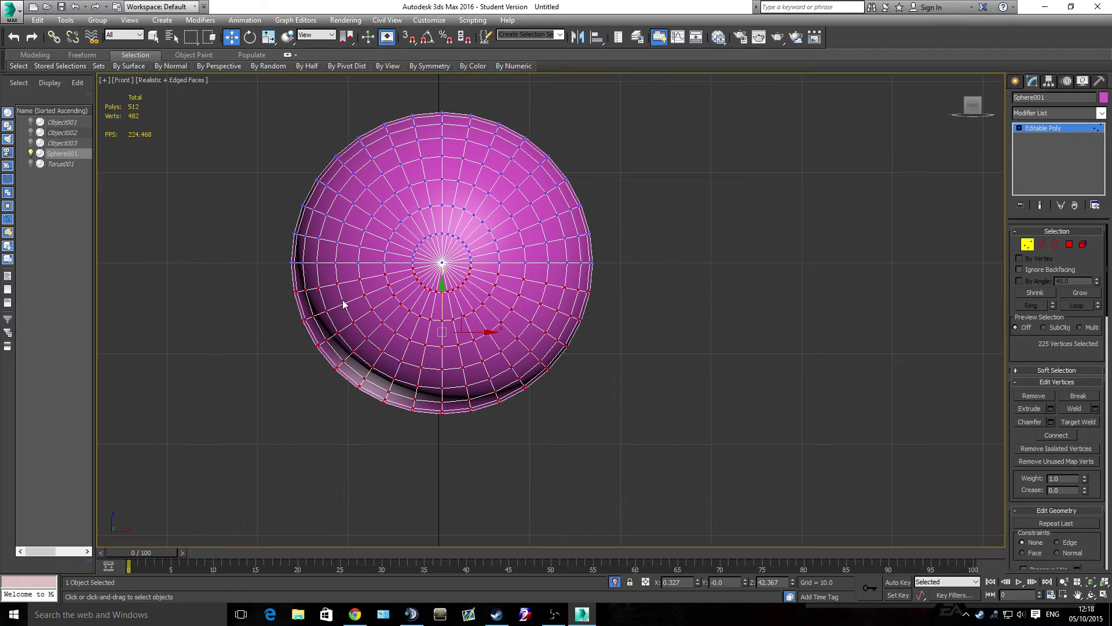
{"action": "key", "text": "Delete"}
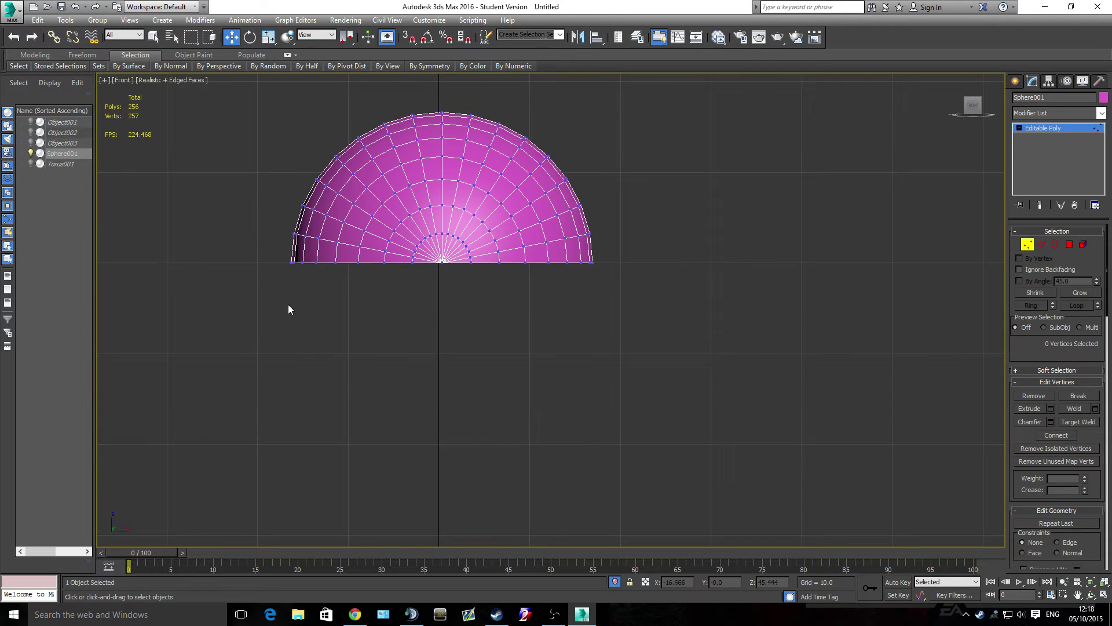
{"action": "mouse_move", "coordinate": [394, 316]}
{"action": "middle_mouse_down", "text": "alt"}
{"action": "mouse_move", "coordinate": [554, 229]}
{"action": "mouse_move", "coordinate": [669, 227]}
{"action": "mouse_move", "coordinate": [782, 286]}
{"action": "mouse_move", "coordinate": [818, 272]}
{"action": "mouse_move", "coordinate": [702, 268]}
{"action": "mouse_move", "coordinate": [592, 306]}
{"action": "middle_mouse_up", "text": "alt"}
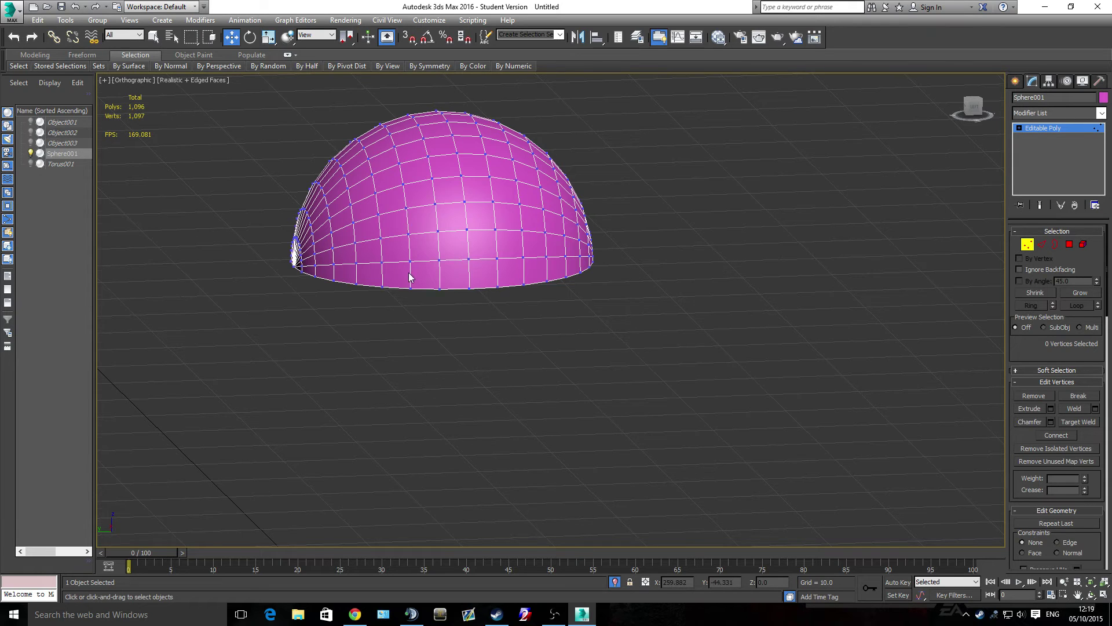
{"action": "scroll", "coordinate": [408, 272], "scroll_direction": "down", "scroll_amount": 4}
{"action": "scroll", "coordinate": [376, 233], "scroll_direction": "up", "scroll_amount": 4}
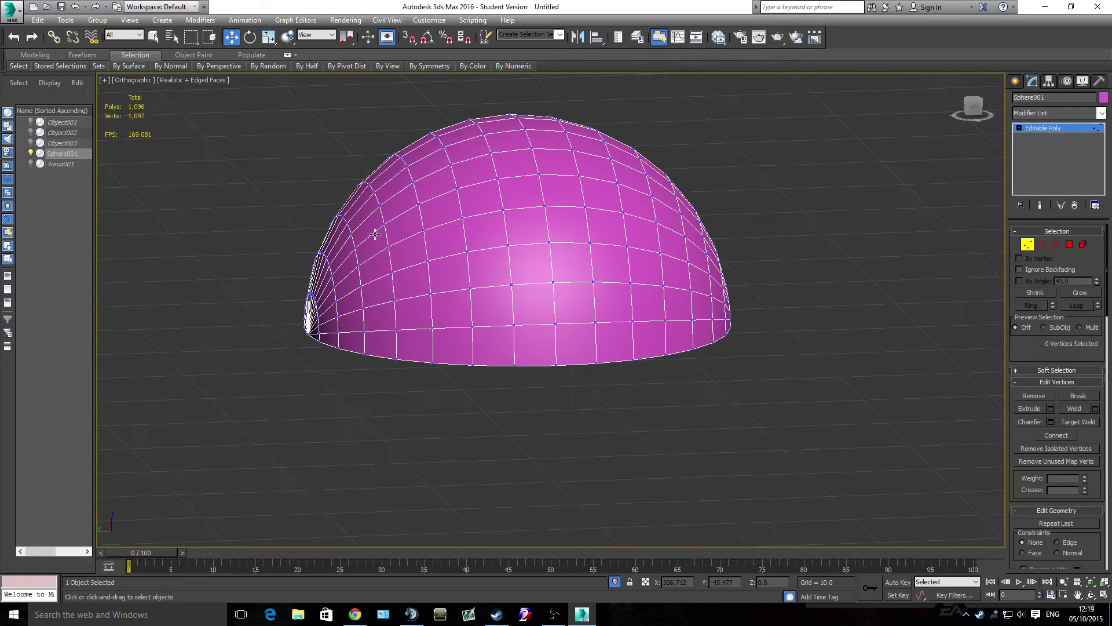
End isolation so all hydrant parts show, with the dome and column framed in Front view
{"action": "right_click", "coordinate": [532, 236]}
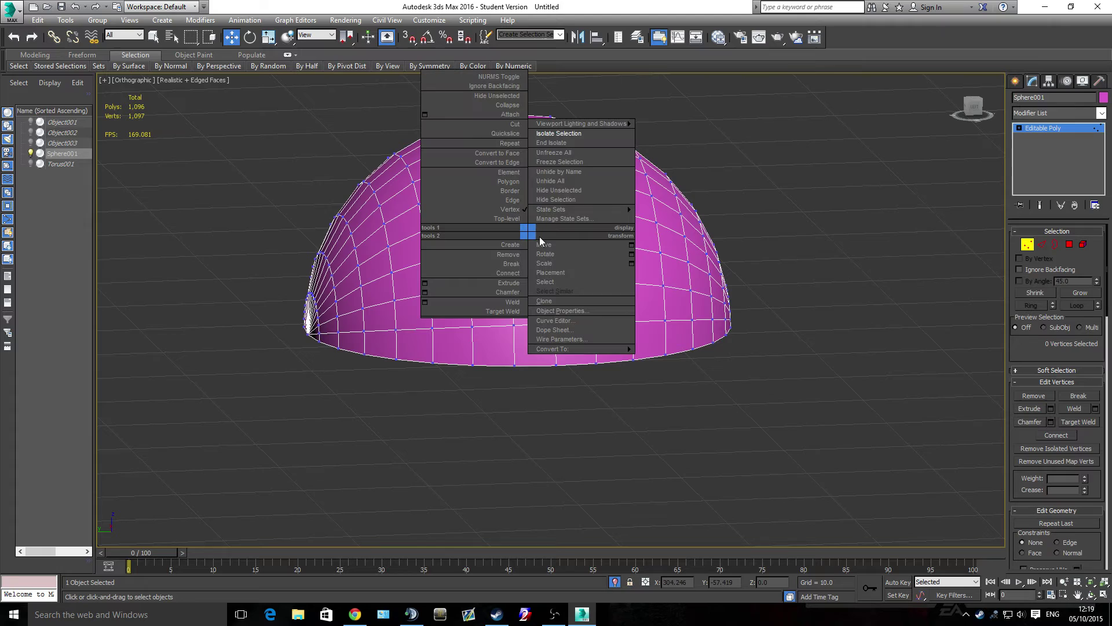
{"action": "left_click", "coordinate": [572, 143]}
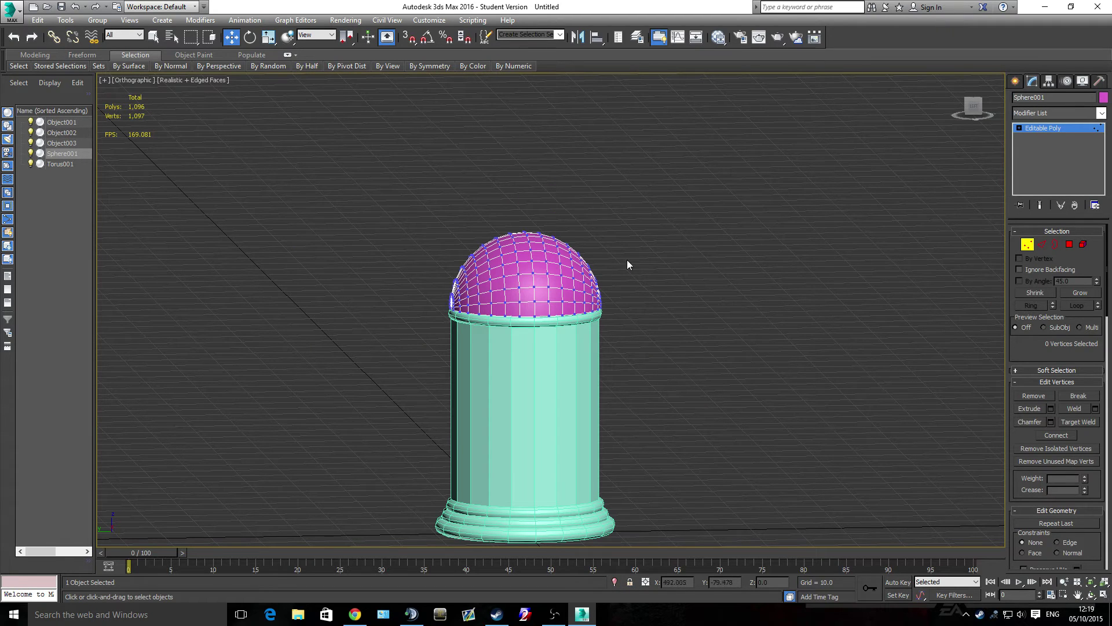
{"action": "left_click", "coordinate": [1084, 244]}
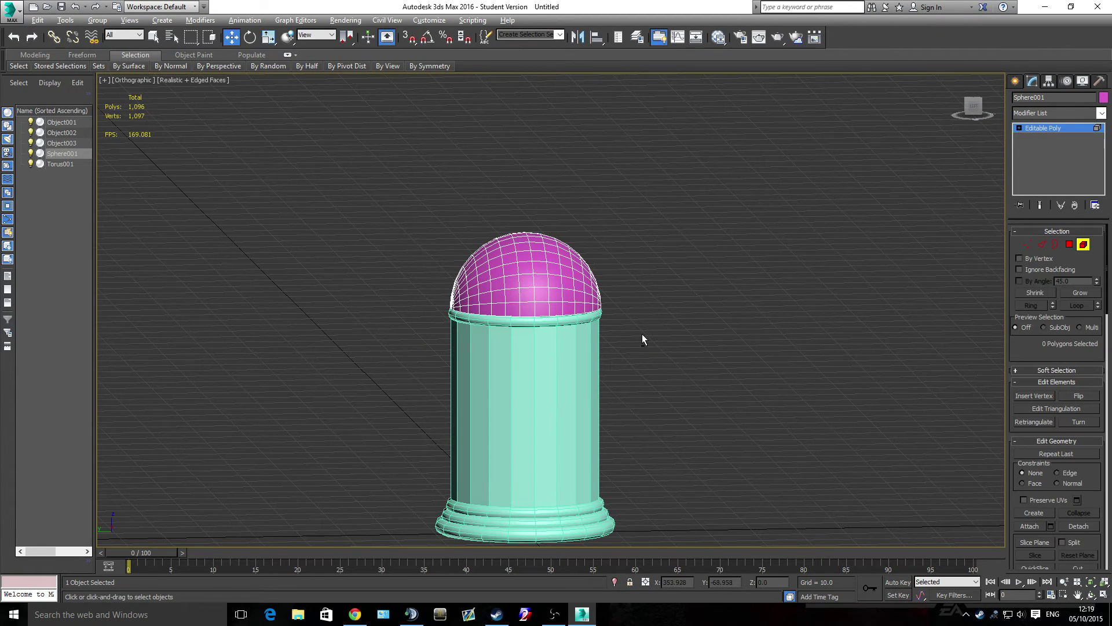
{"action": "mouse_move", "coordinate": [642, 334]}
{"action": "middle_mouse_down", "text": "alt"}
{"action": "mouse_move", "coordinate": [440, 374]}
{"action": "mouse_move", "coordinate": [623, 409]}
{"action": "mouse_move", "coordinate": [738, 365]}
{"action": "mouse_move", "coordinate": [715, 345]}
{"action": "mouse_move", "coordinate": [503, 338]}
{"action": "mouse_move", "coordinate": [529, 355]}
{"action": "mouse_move", "coordinate": [652, 321]}
{"action": "mouse_move", "coordinate": [645, 339]}
{"action": "middle_mouse_up", "text": "alt"}
{"action": "key", "text": "f"}
{"action": "scroll", "coordinate": [604, 338], "scroll_direction": "up", "scroll_amount": 5}
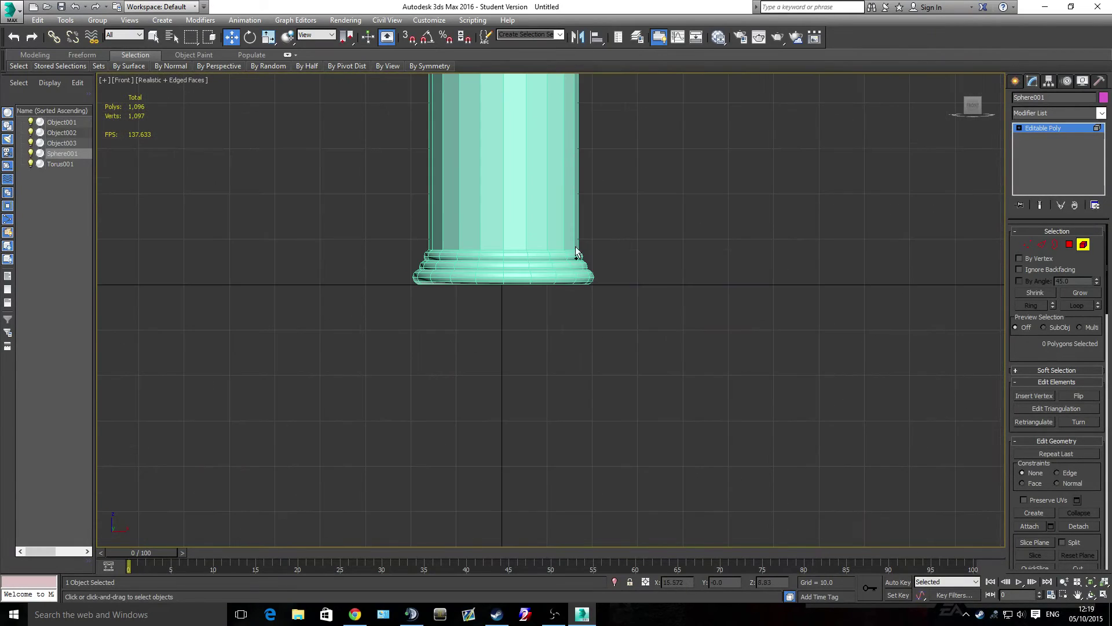
{"action": "middle_click_drag", "start_coordinate": [579, 162], "coordinate": [577, 286]}
{"action": "scroll", "coordinate": [391, 253], "scroll_direction": "up", "scroll_amount": 3}
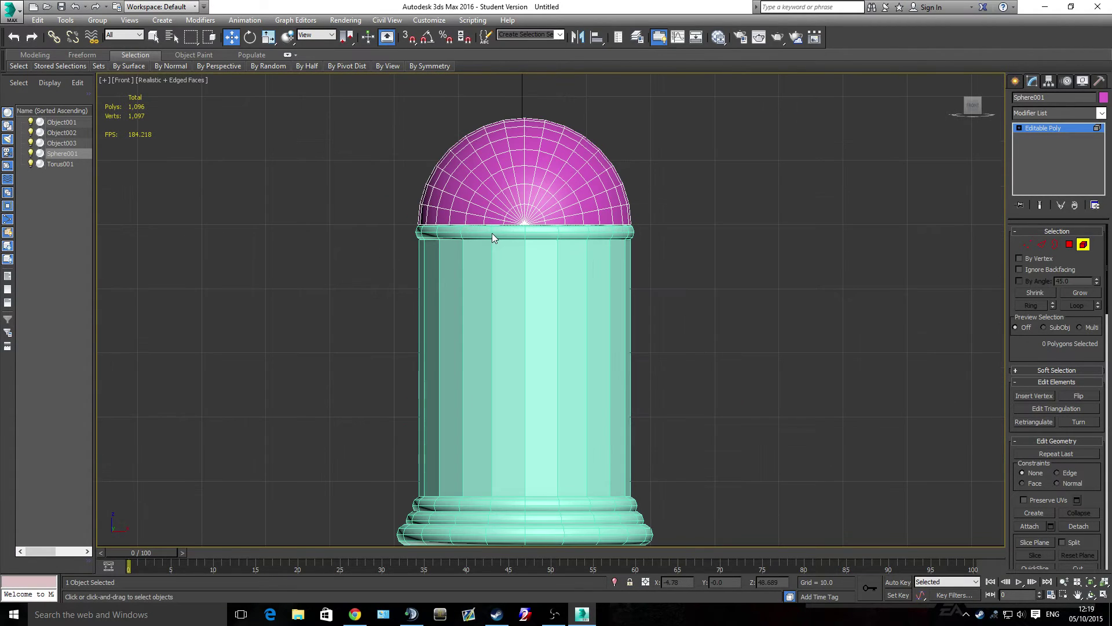
{"action": "scroll", "coordinate": [504, 230], "scroll_direction": "up", "scroll_amount": 3}
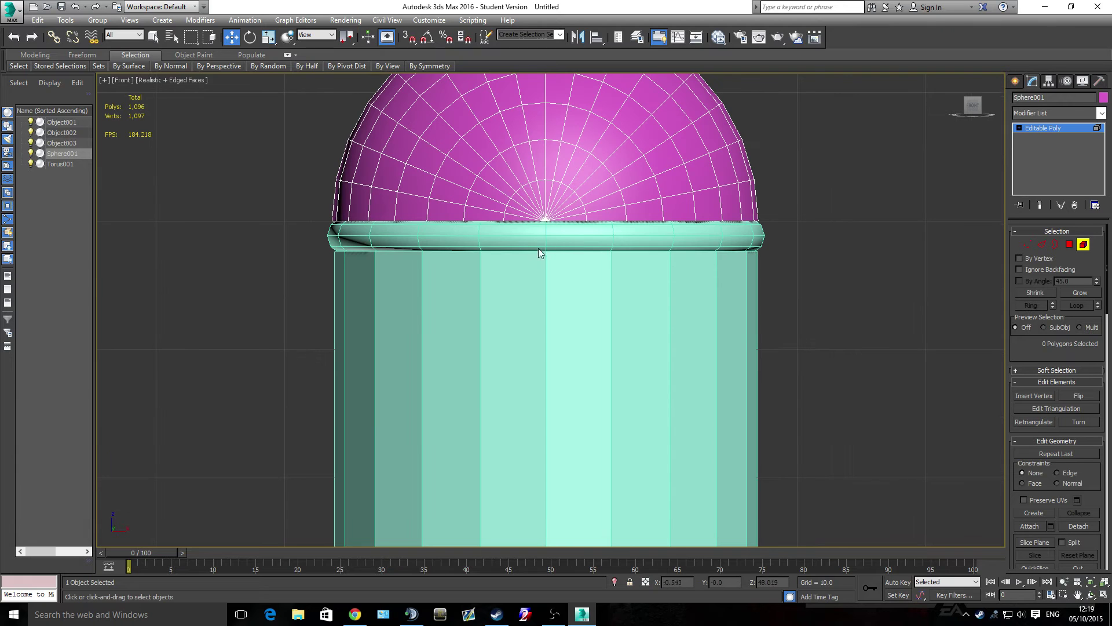
Select the Object003 ring under the dome and scale it up slightly
{"action": "left_click", "coordinate": [57, 142]}
{"action": "left_click", "coordinate": [1083, 243]}
{"action": "left_click", "coordinate": [707, 241]}
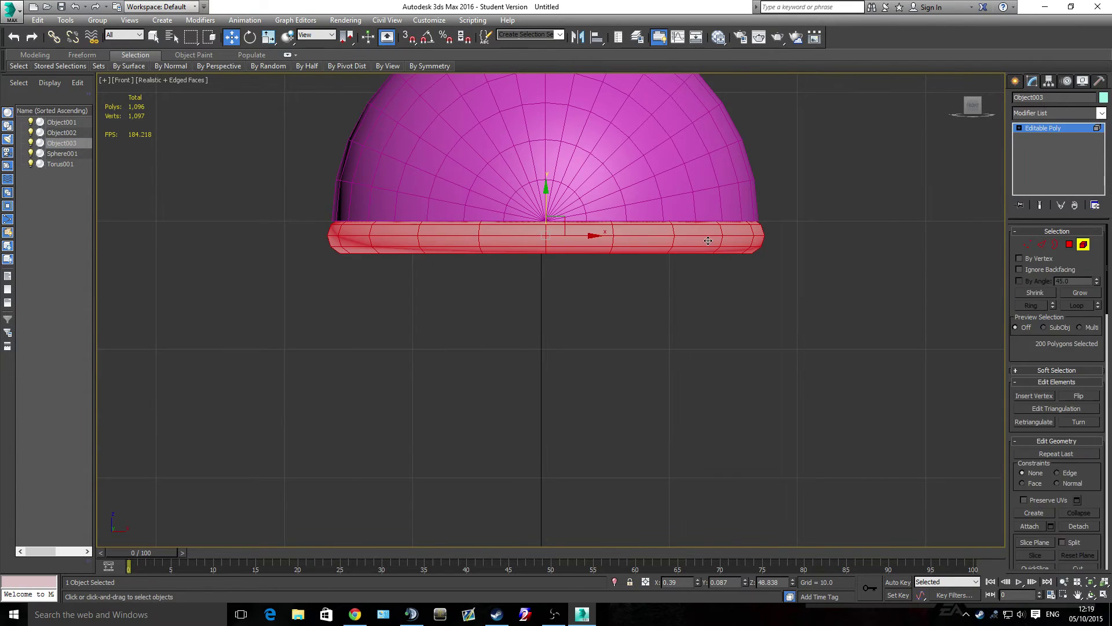
{"action": "scroll", "coordinate": [637, 256], "scroll_direction": "down", "scroll_amount": 3}
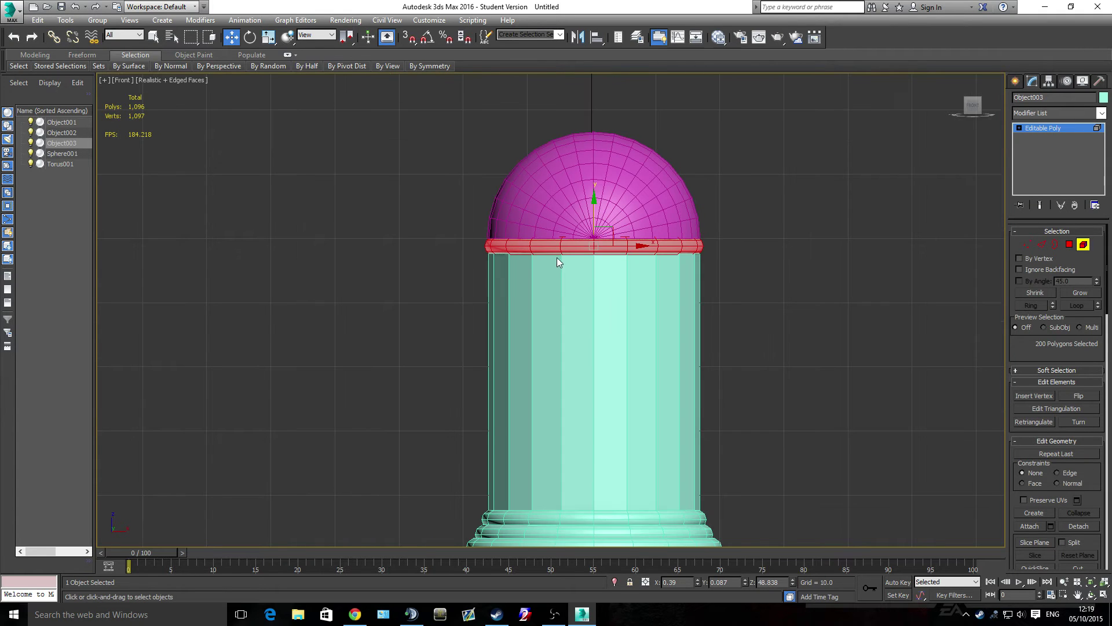
{"action": "key", "text": "r"}
{"action": "left_click_drag", "start_coordinate": [603, 243], "coordinate": [602, 237]}
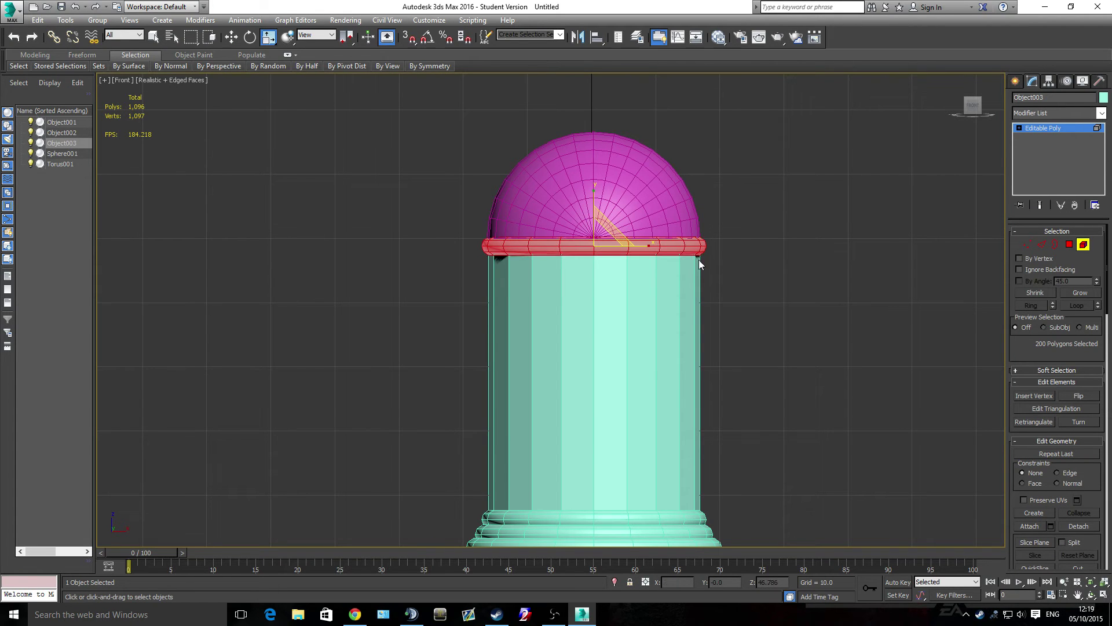
{"action": "key", "text": "w"}
Orbit and return to Front view to check the dome on the widened ring
{"action": "mouse_move", "coordinate": [721, 264]}
{"action": "middle_mouse_down", "text": "alt"}
{"action": "mouse_move", "coordinate": [694, 298]}
{"action": "mouse_move", "coordinate": [762, 278]}
{"action": "mouse_move", "coordinate": [878, 280]}
{"action": "mouse_move", "coordinate": [684, 287]}
{"action": "middle_mouse_up", "text": "alt"}
{"action": "key", "text": "f"}
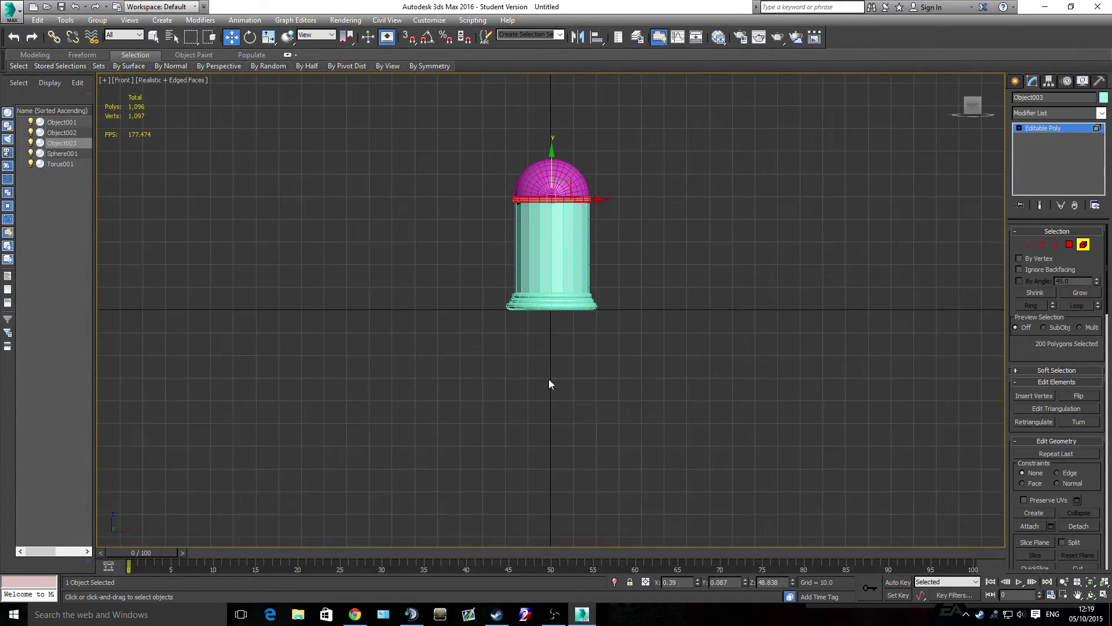
{"action": "scroll", "coordinate": [565, 262], "scroll_direction": "up", "scroll_amount": 2}
{"action": "scroll", "coordinate": [565, 239], "scroll_direction": "up", "scroll_amount": 2}
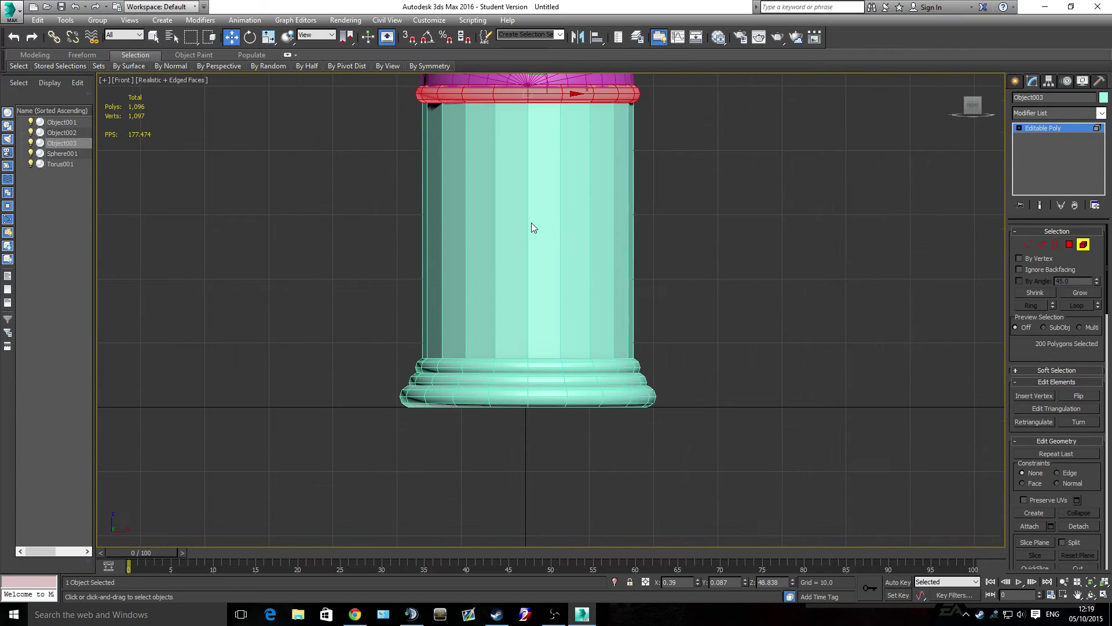
{"action": "mouse_move", "coordinate": [530, 222]}
{"action": "middle_mouse_down", "text": "alt"}
{"action": "mouse_move", "coordinate": [548, 262]}
{"action": "mouse_move", "coordinate": [574, 255]}
{"action": "middle_mouse_up", "text": "alt"}
{"action": "key", "text": "f"}
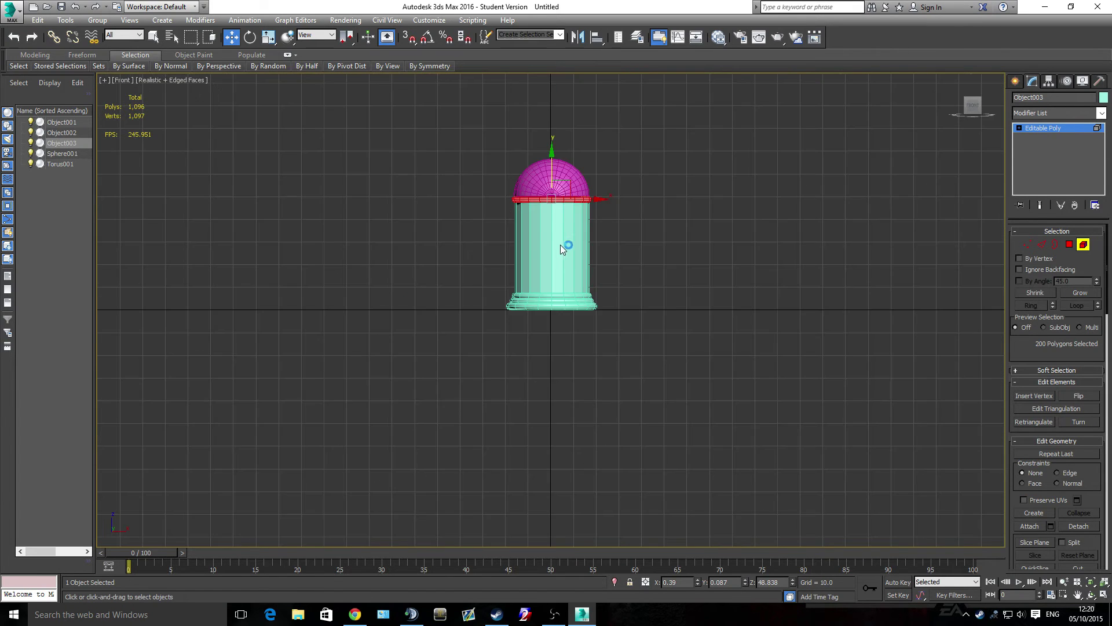
{"action": "scroll", "coordinate": [559, 246], "scroll_direction": "up", "scroll_amount": 3}
{"action": "scroll", "coordinate": [573, 255], "scroll_direction": "up", "scroll_amount": 2}
Select the loop of 20 faces around Object002's column body
{"action": "key", "text": "4"}
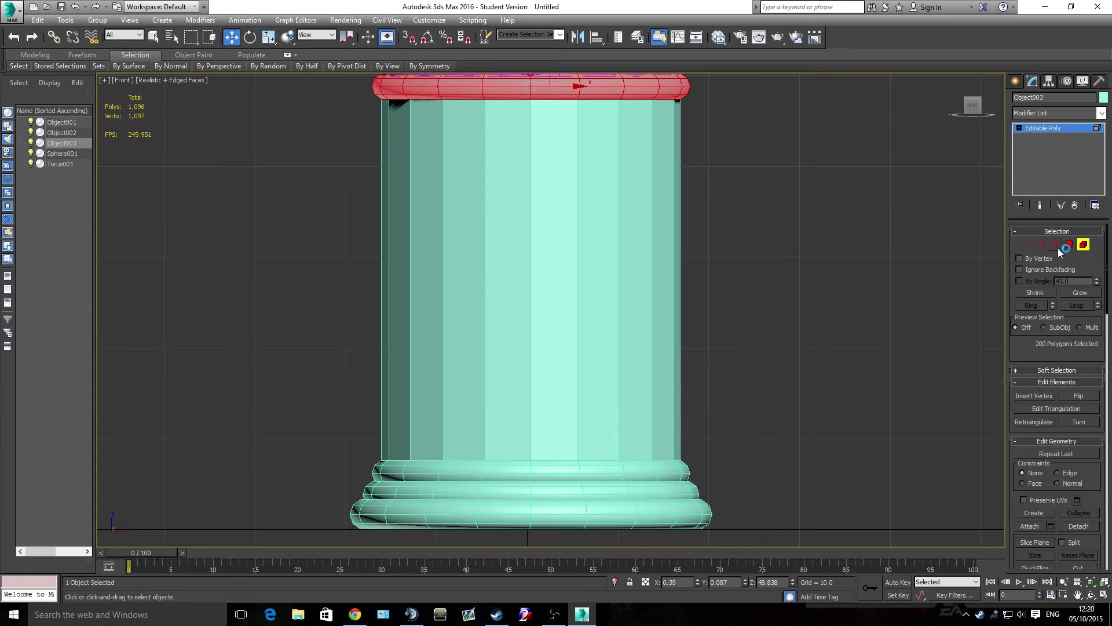
{"action": "left_click", "coordinate": [74, 153]}
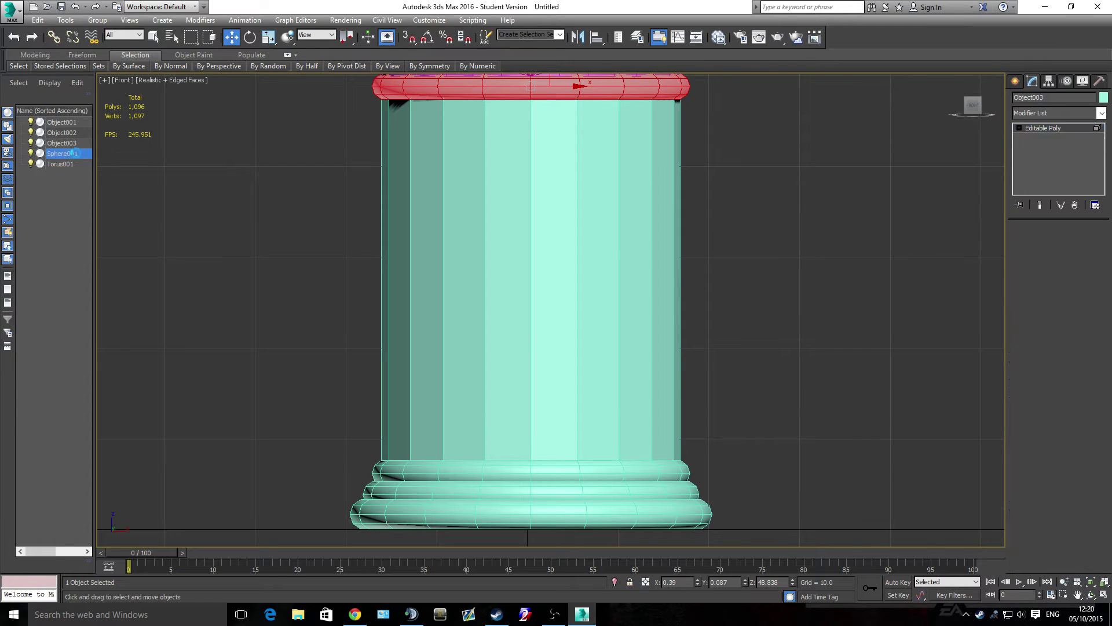
{"action": "left_click", "coordinate": [67, 132]}
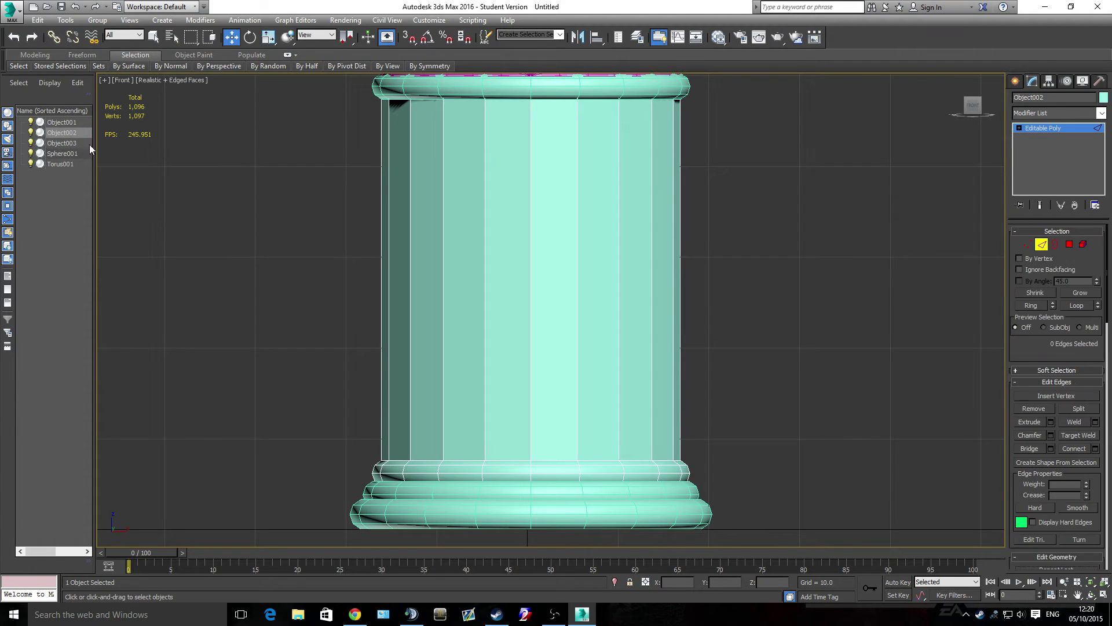
{"action": "left_click", "coordinate": [1069, 244]}
{"action": "left_click", "coordinate": [498, 293]}
{"action": "left_click", "coordinate": [578, 280], "text": "ctrl"}
{"action": "left_click", "coordinate": [562, 296], "text": "ctrl"}
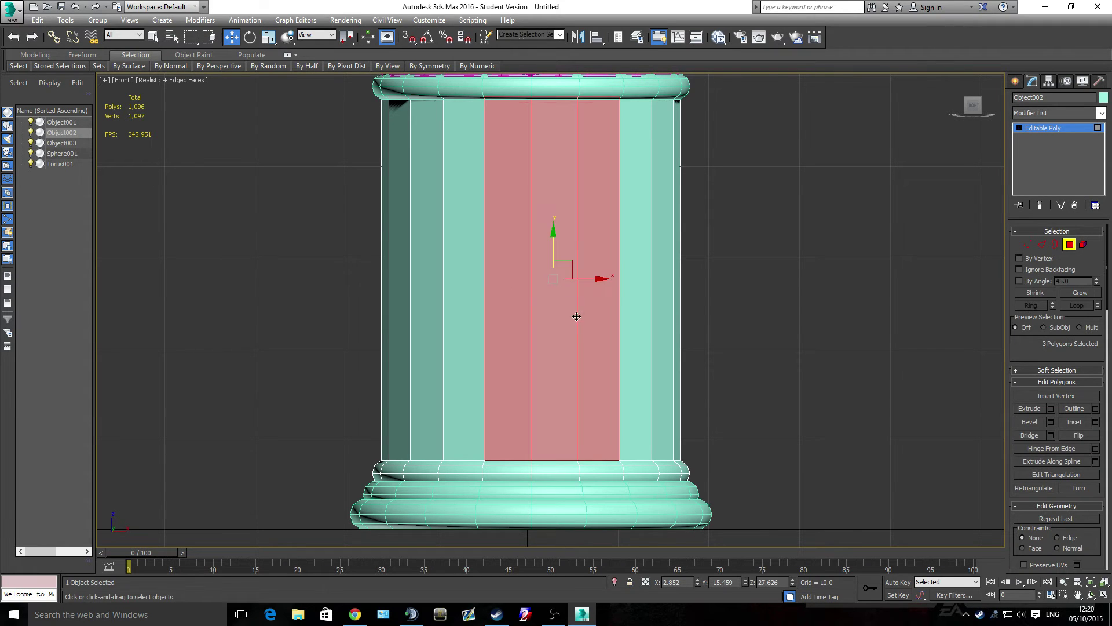
{"action": "left_click", "coordinate": [579, 317], "text": "alt"}
{"action": "mouse_move", "coordinate": [559, 336]}
{"action": "middle_mouse_down", "text": "alt"}
{"action": "mouse_move", "coordinate": [599, 381]}
{"action": "mouse_move", "coordinate": [653, 365]}
{"action": "mouse_move", "coordinate": [569, 348]}
{"action": "mouse_move", "coordinate": [588, 367]}
{"action": "mouse_move", "coordinate": [576, 379]}
{"action": "middle_mouse_up", "text": "alt"}
{"action": "left_click", "coordinate": [588, 359], "text": "shift"}
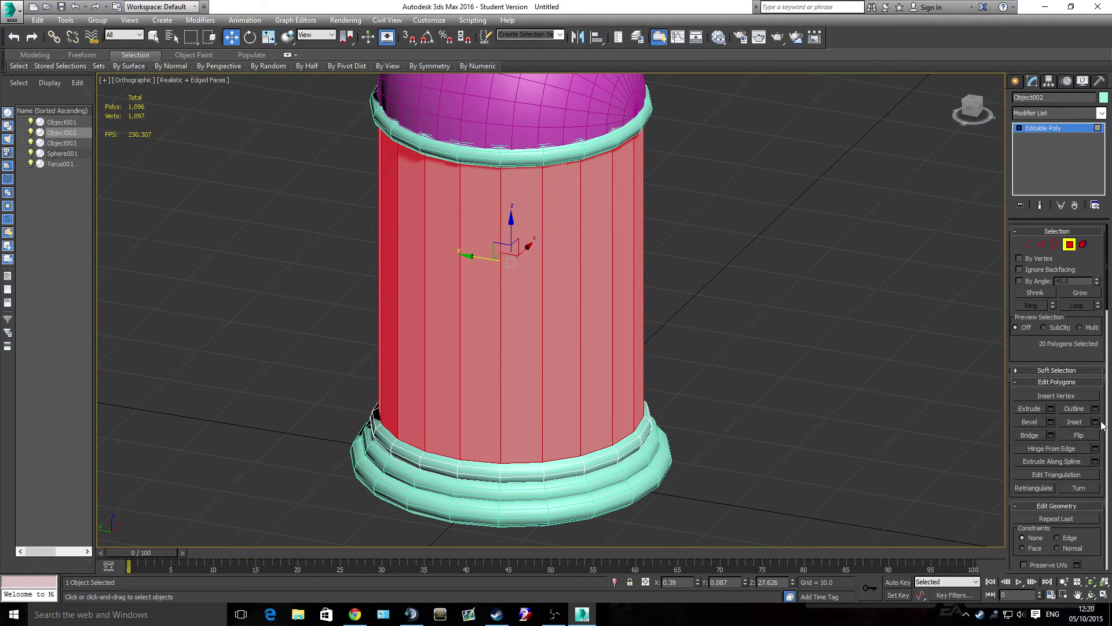
Preview a group inset of 1.0 on the faces and check the hydrant reference image
{"action": "left_click", "coordinate": [1095, 422]}
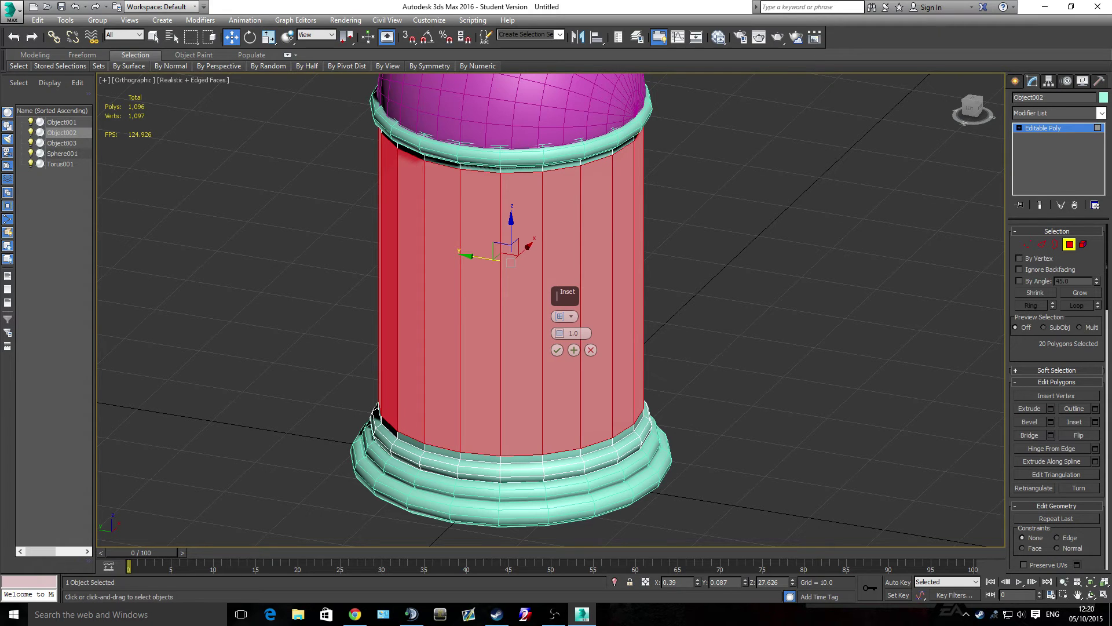
{"action": "key", "text": "alt+Tab"}
{"action": "left_click_drag", "start_coordinate": [442, 40], "coordinate": [417, 56]}
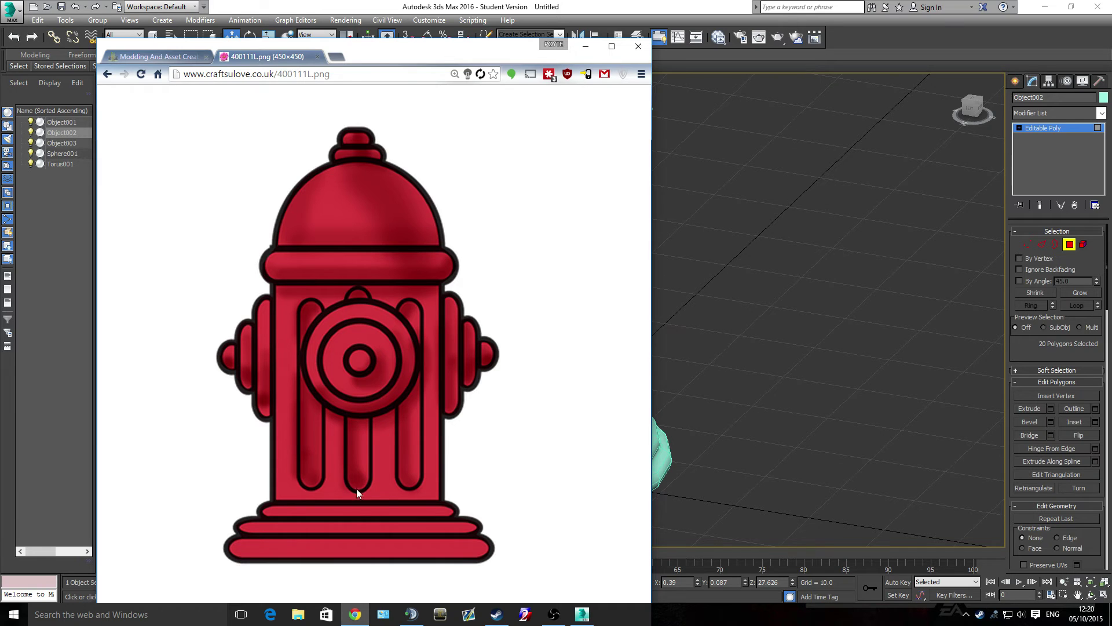
{"action": "key", "text": "alt+Tab"}
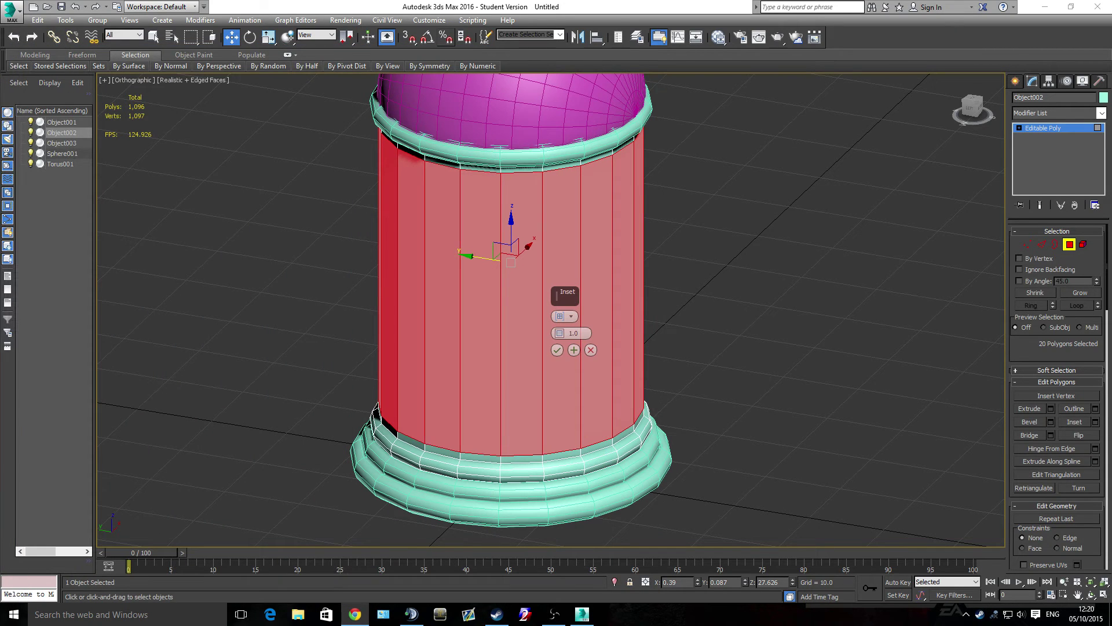
Inset the twenty faces By Polygon and bevel them inward into recessed flutes
{"action": "left_click", "coordinate": [563, 317]}
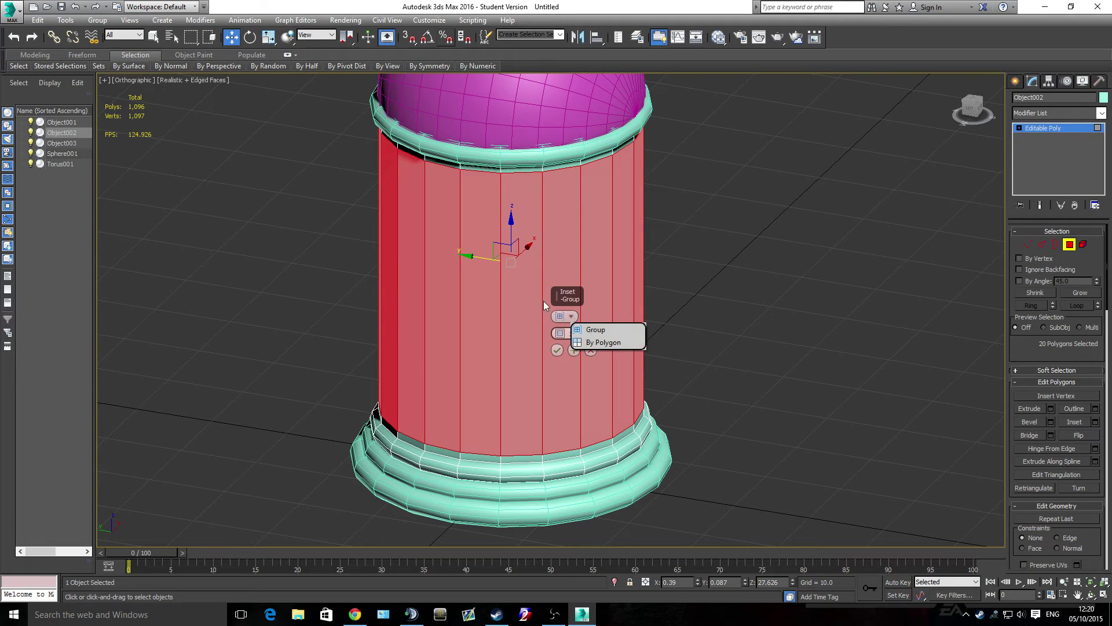
{"action": "left_click", "coordinate": [607, 343]}
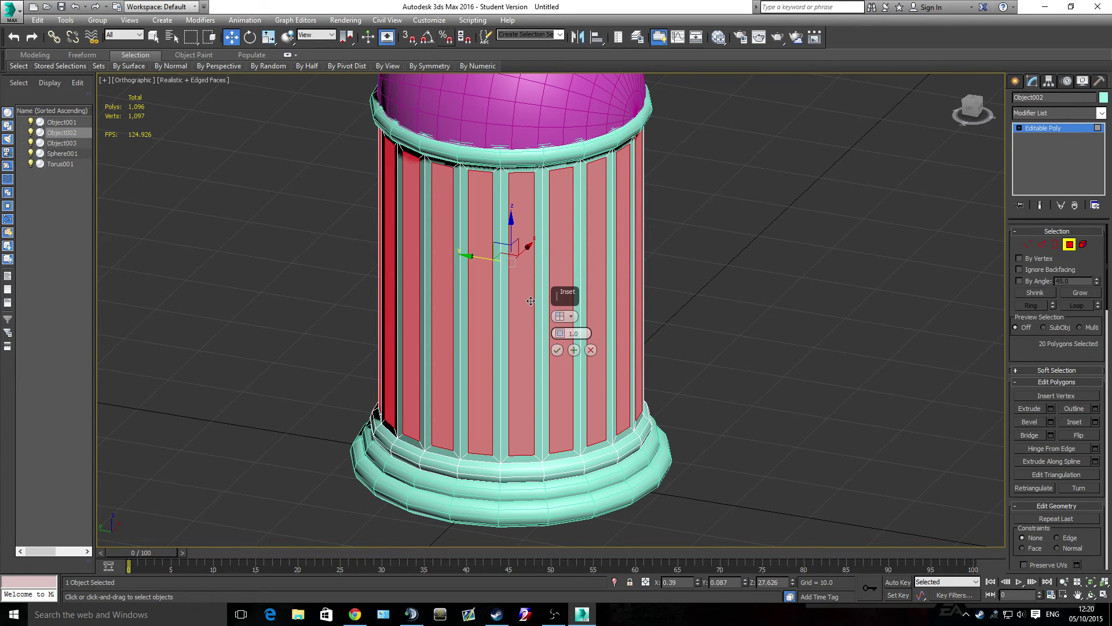
{"action": "left_click", "coordinate": [557, 349]}
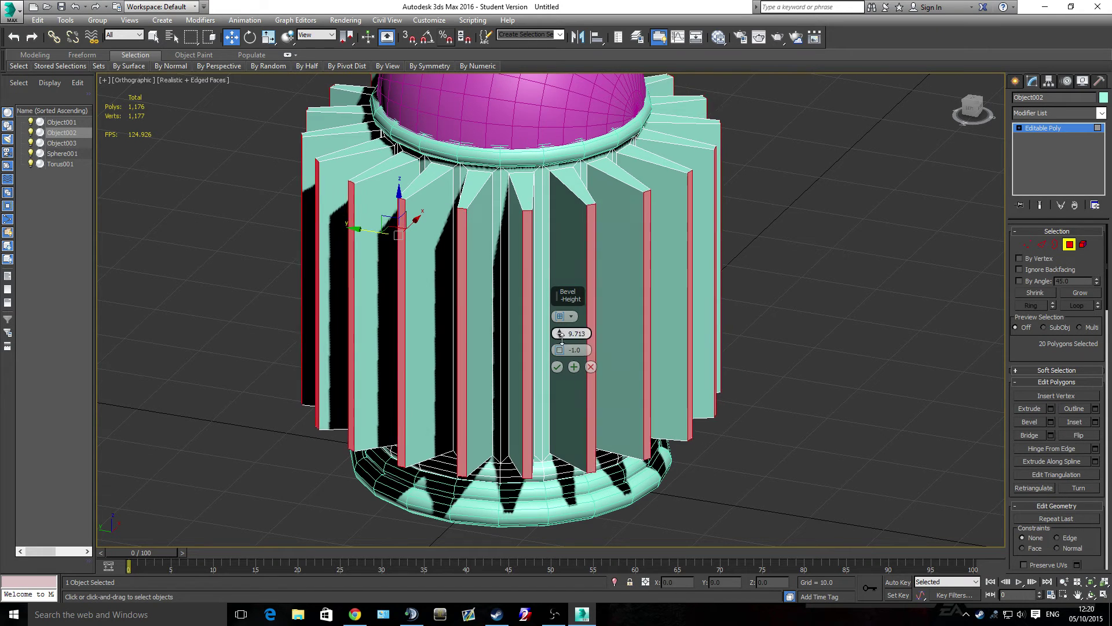
{"action": "mouse_move", "coordinate": [559, 333]}
{"action": "left_mouse_down"}
{"action": "mouse_move", "coordinate": [537, 424]}
{"action": "mouse_move", "coordinate": [544, 387]}
{"action": "left_mouse_up"}
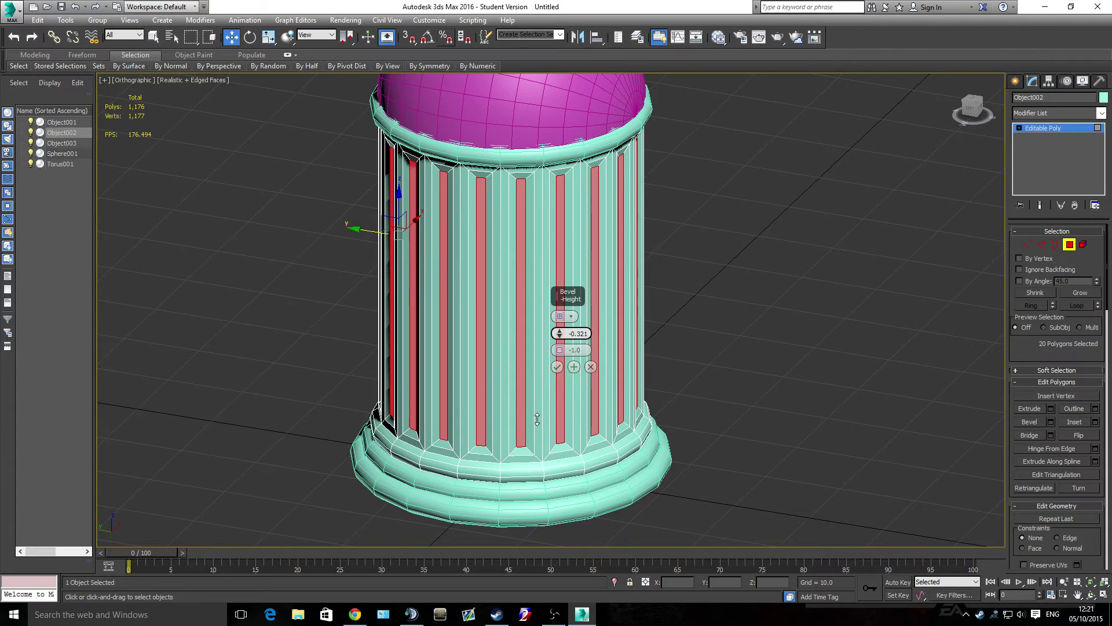
{"action": "left_click", "coordinate": [557, 366]}
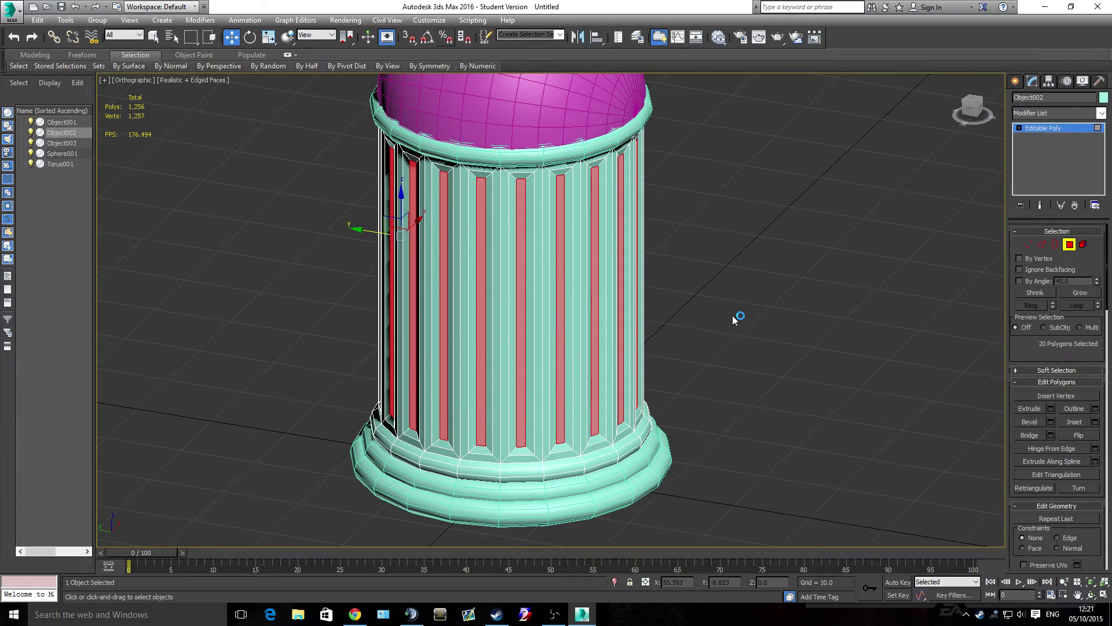
{"action": "left_click", "coordinate": [745, 274]}
{"action": "mouse_move", "coordinate": [745, 273]}
{"action": "middle_mouse_down", "text": "alt"}
{"action": "mouse_move", "coordinate": [509, 249]}
{"action": "mouse_move", "coordinate": [498, 269]}
{"action": "mouse_move", "coordinate": [585, 287]}
{"action": "mouse_move", "coordinate": [622, 265]}
{"action": "middle_mouse_up", "text": "alt"}
Inspect the fluted column from the front and compare it with the hydrant reference image
{"action": "key", "text": "f"}
{"action": "scroll", "coordinate": [504, 251], "scroll_direction": "up", "scroll_amount": 2}
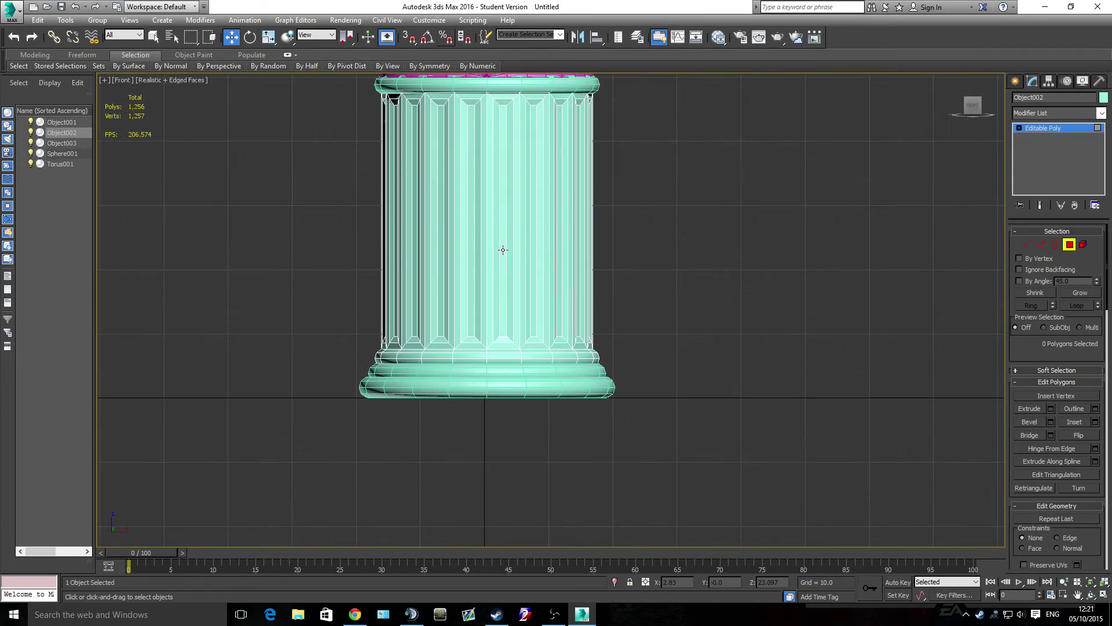
{"action": "middle_click_drag", "start_coordinate": [503, 250], "coordinate": [518, 267], "text": "alt"}
{"action": "scroll", "coordinate": [518, 273], "scroll_direction": "up", "scroll_amount": 3}
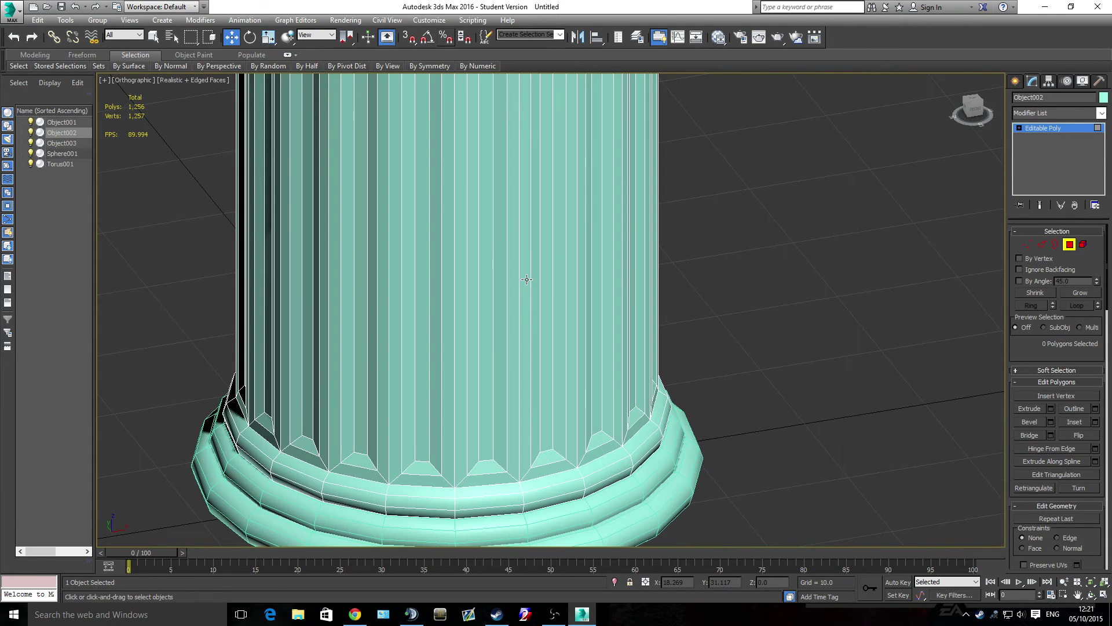
{"action": "key", "text": "f"}
{"action": "scroll", "coordinate": [551, 251], "scroll_direction": "up", "scroll_amount": 5}
{"action": "scroll", "coordinate": [584, 252], "scroll_direction": "down", "scroll_amount": 1}
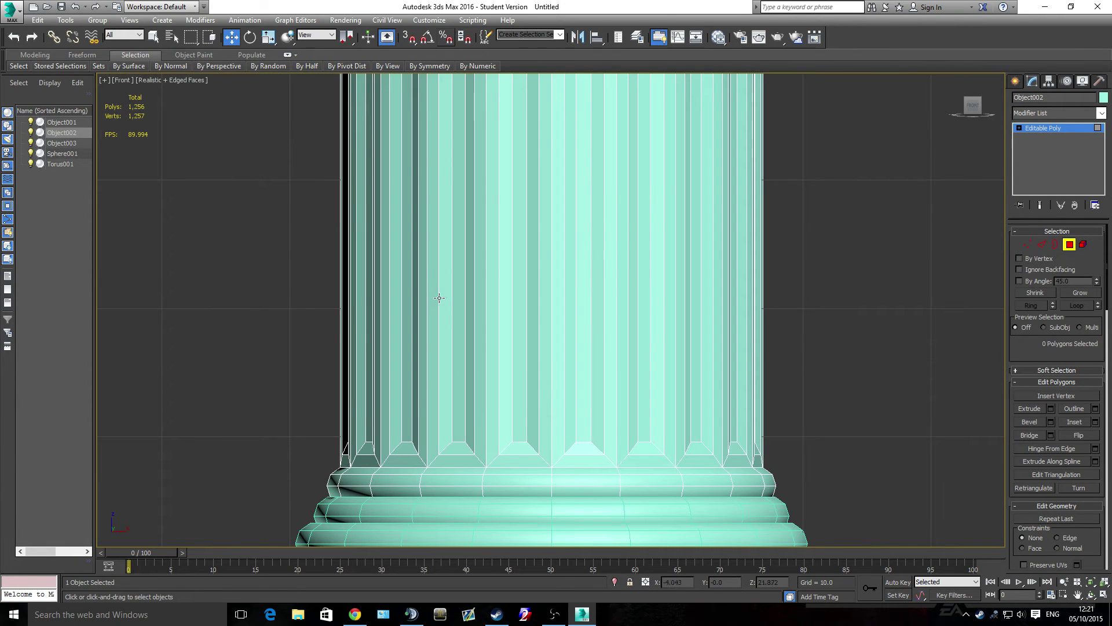
{"action": "left_click", "coordinate": [354, 614]}
{"action": "mouse_move", "coordinate": [417, 43]}
{"action": "left_mouse_down"}
{"action": "mouse_move", "coordinate": [186, 71]}
{"action": "mouse_move", "coordinate": [228, 131]}
{"action": "left_mouse_up"}
{"action": "key", "text": "alt+Tab"}
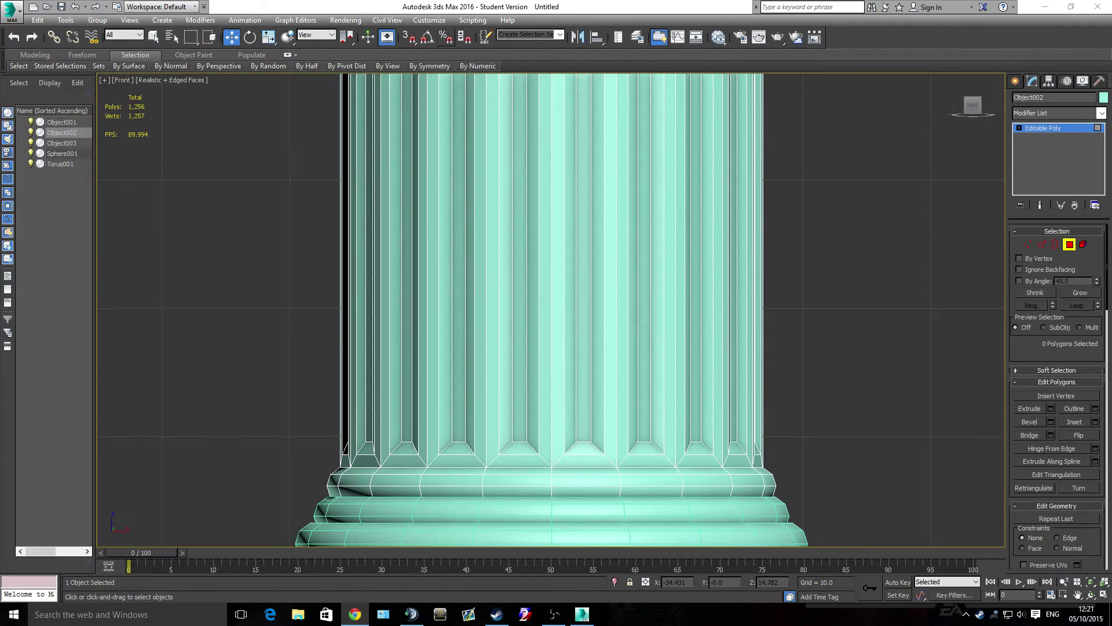
Leave polygon editing with Object002 selected and show the Standard Primitives list
{"action": "left_click", "coordinate": [1015, 80]}
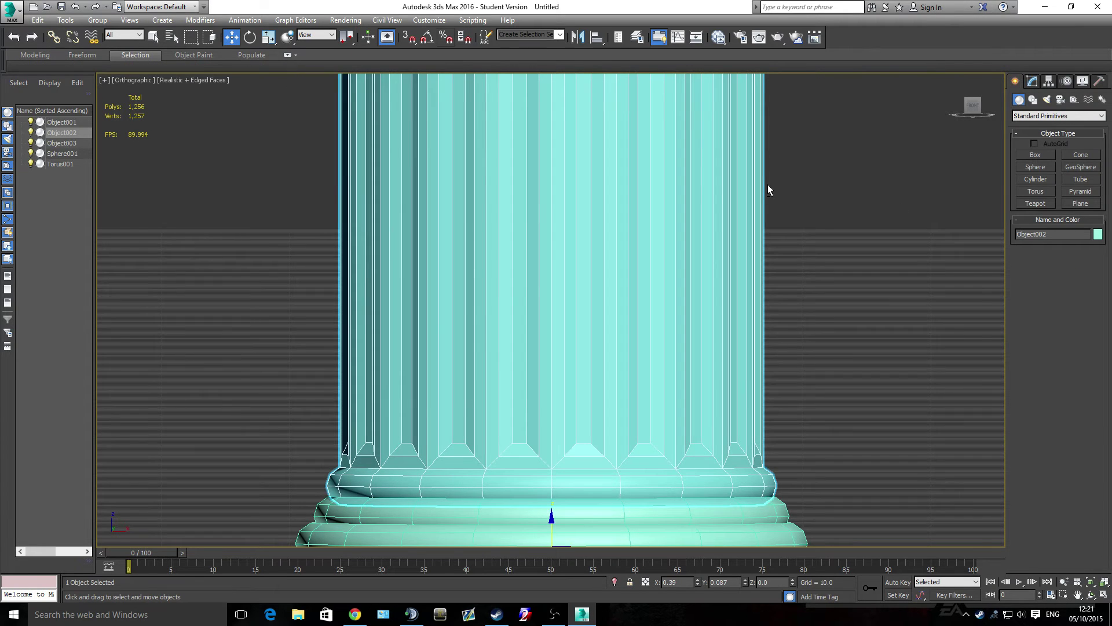
{"action": "scroll", "coordinate": [767, 184], "scroll_direction": "down", "scroll_amount": 5}
{"action": "scroll", "coordinate": [579, 220], "scroll_direction": "up", "scroll_amount": 3}
{"action": "scroll", "coordinate": [476, 257], "scroll_direction": "up", "scroll_amount": 1}
{"action": "scroll", "coordinate": [544, 258], "scroll_direction": "up", "scroll_amount": 1}
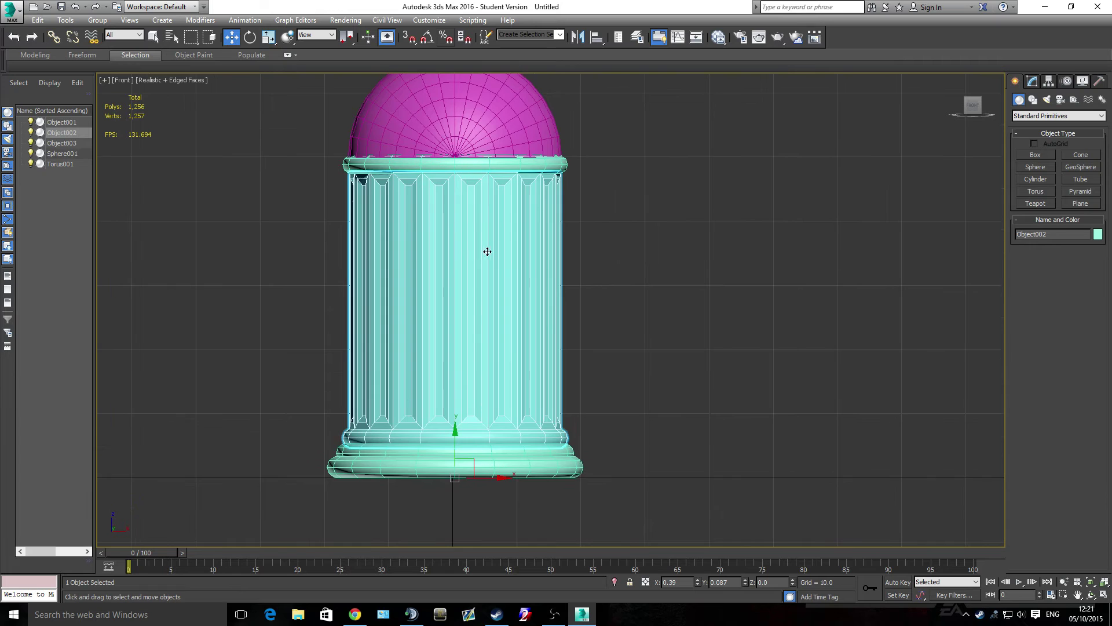
{"action": "scroll", "coordinate": [487, 250], "scroll_direction": "up", "scroll_amount": 3}
{"action": "scroll", "coordinate": [514, 278], "scroll_direction": "down", "scroll_amount": 2}
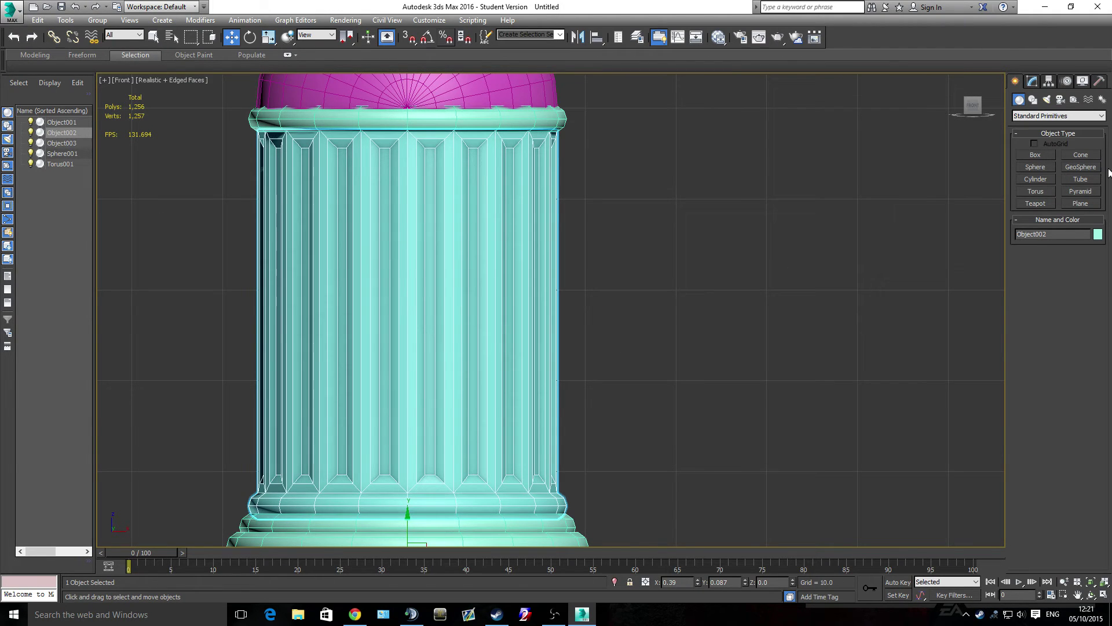
Draw a first cylinder on the column front, try repositioning it, then delete it
{"action": "left_click", "coordinate": [1049, 176]}
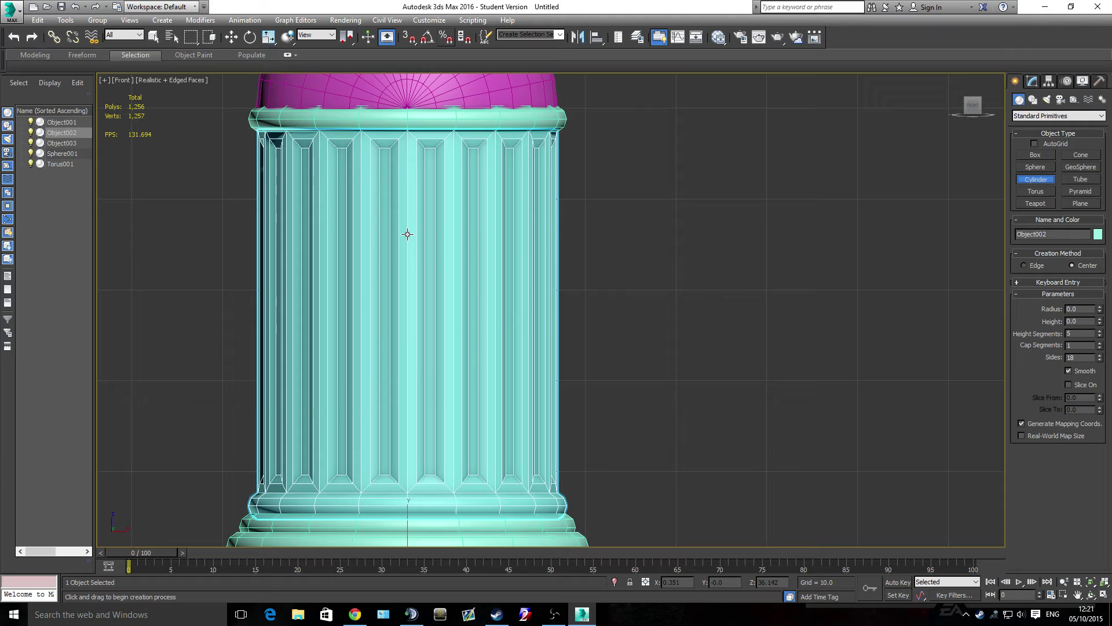
{"action": "left_click_drag", "start_coordinate": [408, 234], "coordinate": [436, 177]}
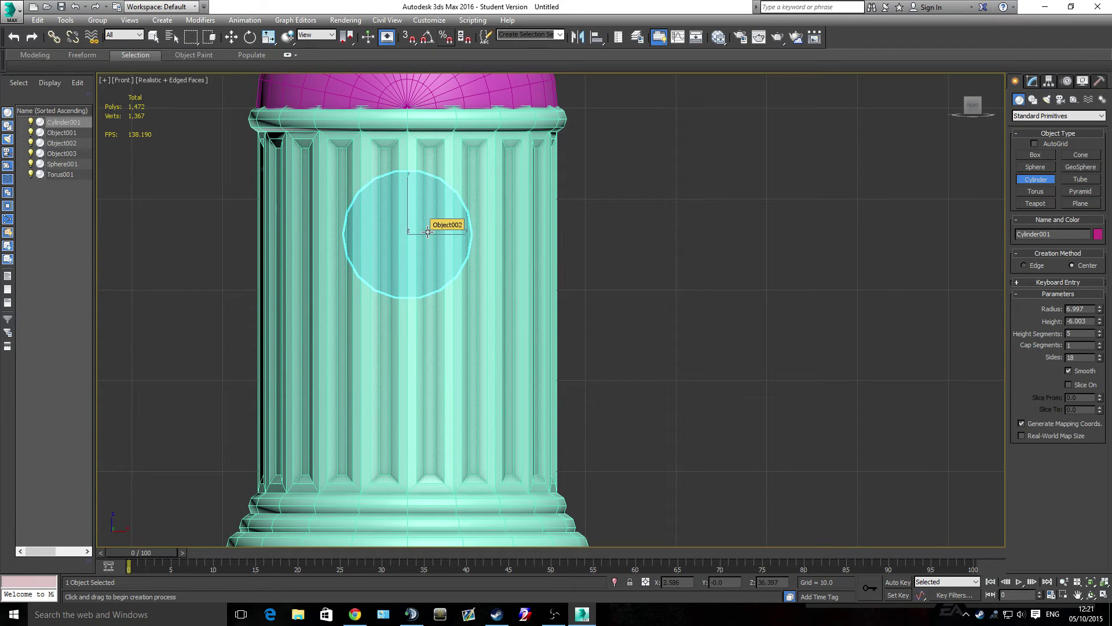
{"action": "left_click", "coordinate": [428, 232]}
{"action": "middle_click_drag", "start_coordinate": [409, 305], "coordinate": [515, 347], "text": "alt"}
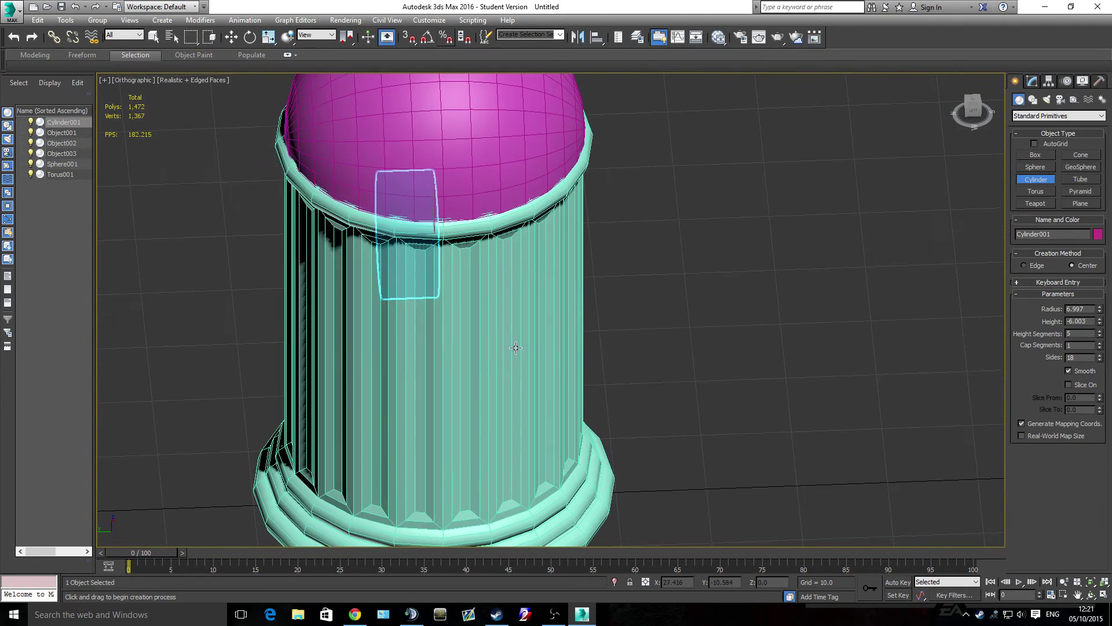
{"action": "key", "text": "t"}
{"action": "scroll", "coordinate": [509, 336], "scroll_direction": "up", "scroll_amount": 5}
{"action": "key", "text": "w"}
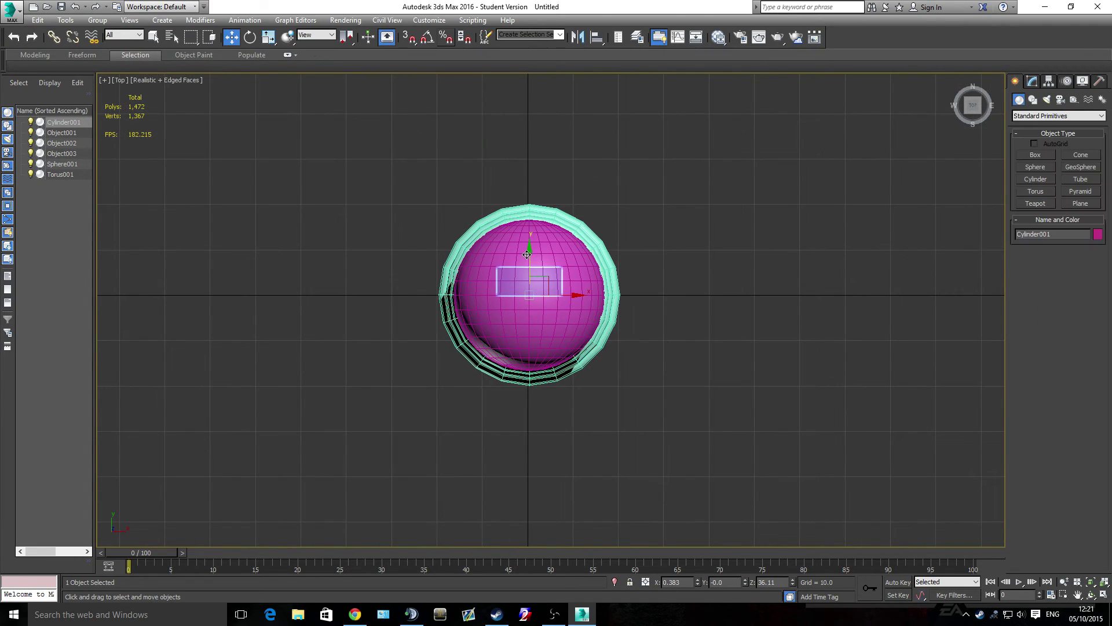
{"action": "left_click_drag", "start_coordinate": [527, 254], "coordinate": [515, 352]}
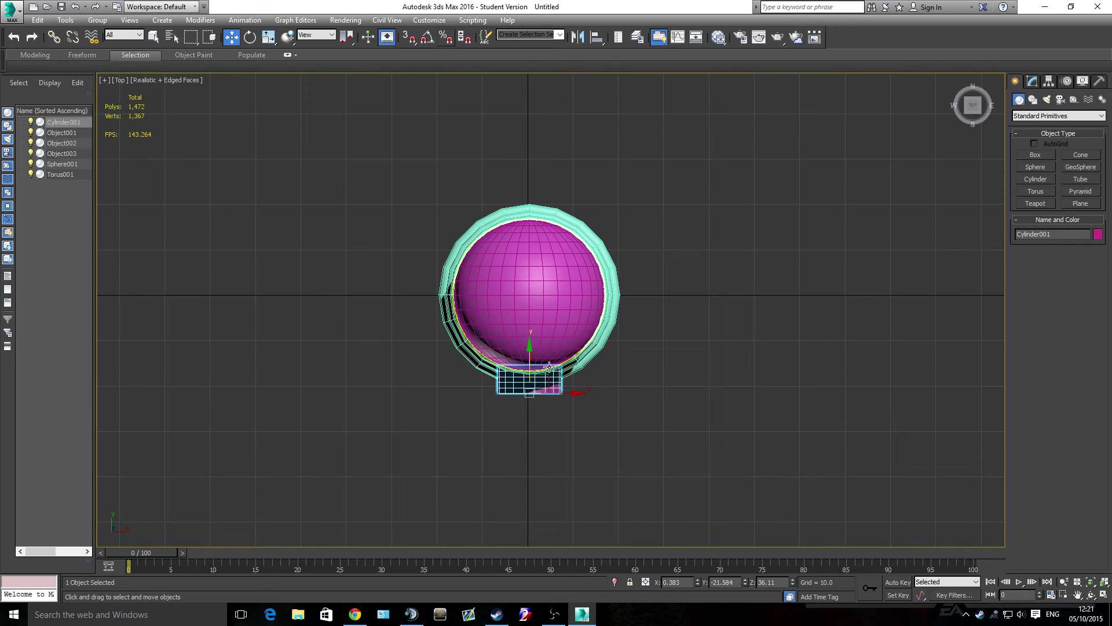
{"action": "scroll", "coordinate": [628, 375], "scroll_direction": "up", "scroll_amount": 5}
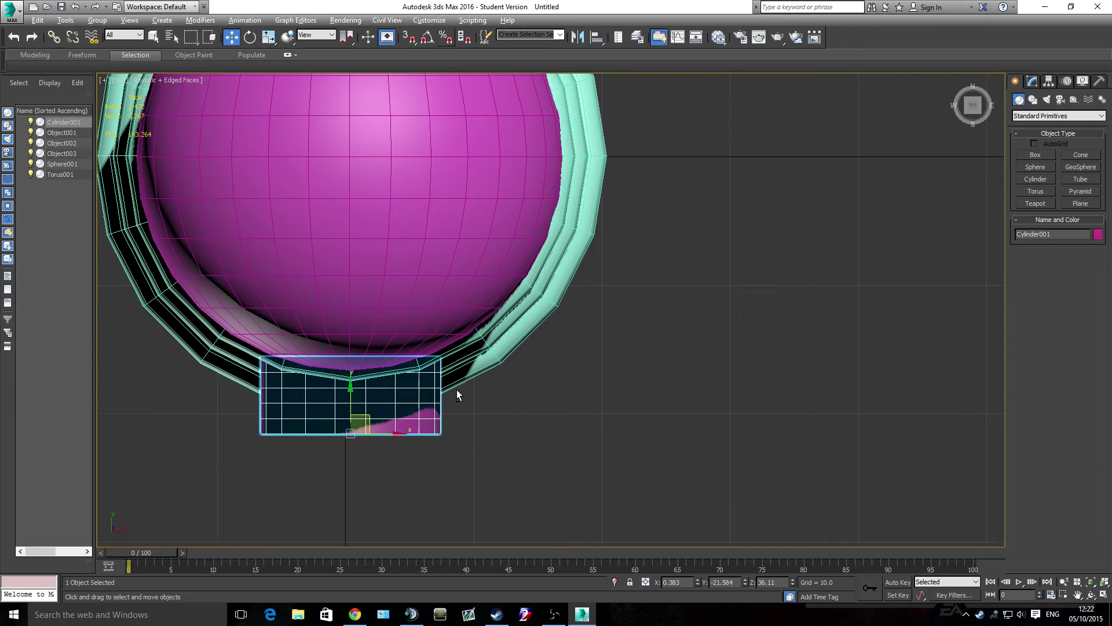
{"action": "middle_click_drag", "start_coordinate": [456, 391], "coordinate": [502, 305], "text": "alt"}
{"action": "key", "text": "Delete"}
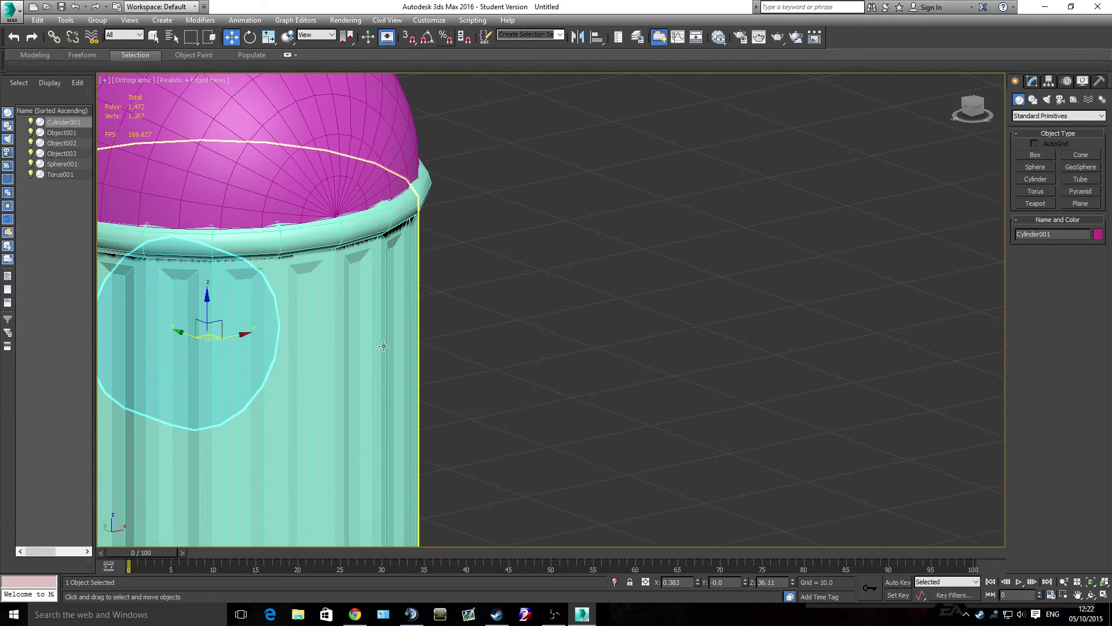
In the Front view, draw a new short cylinder disc on the upper column
{"action": "left_click", "coordinate": [350, 351]}
{"action": "key", "text": "f"}
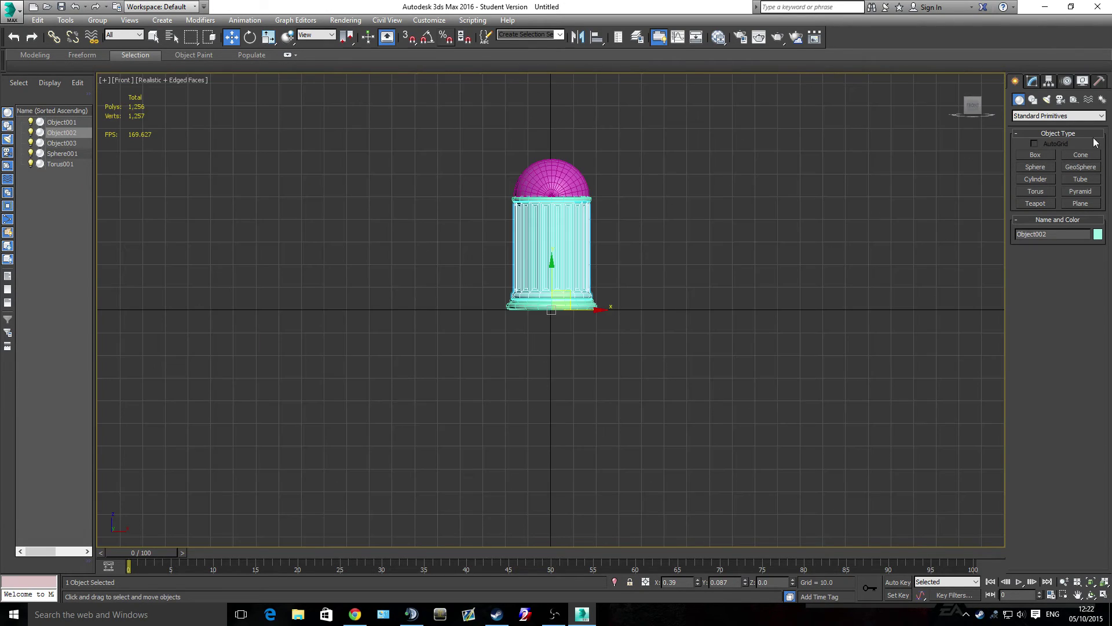
{"action": "left_click", "coordinate": [1035, 179]}
{"action": "scroll", "coordinate": [454, 268], "scroll_direction": "up", "scroll_amount": 4}
{"action": "scroll", "coordinate": [728, 186], "scroll_direction": "up", "scroll_amount": 3}
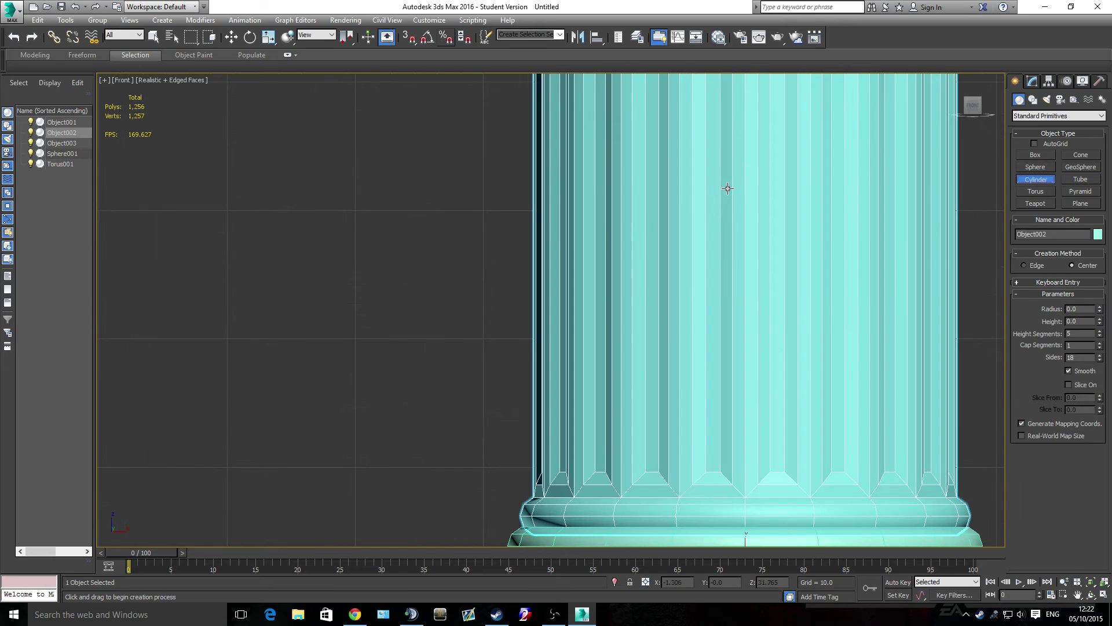
{"action": "scroll", "coordinate": [706, 215], "scroll_direction": "down", "scroll_amount": 2}
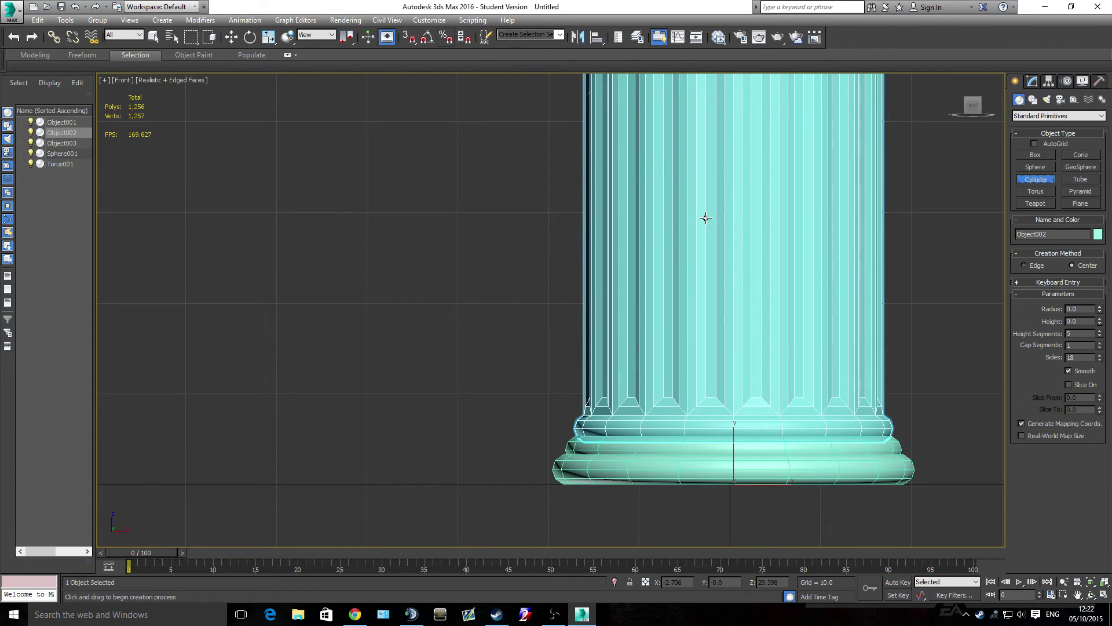
{"action": "scroll", "coordinate": [704, 218], "scroll_direction": "down", "scroll_amount": 1}
{"action": "key", "text": "z"}
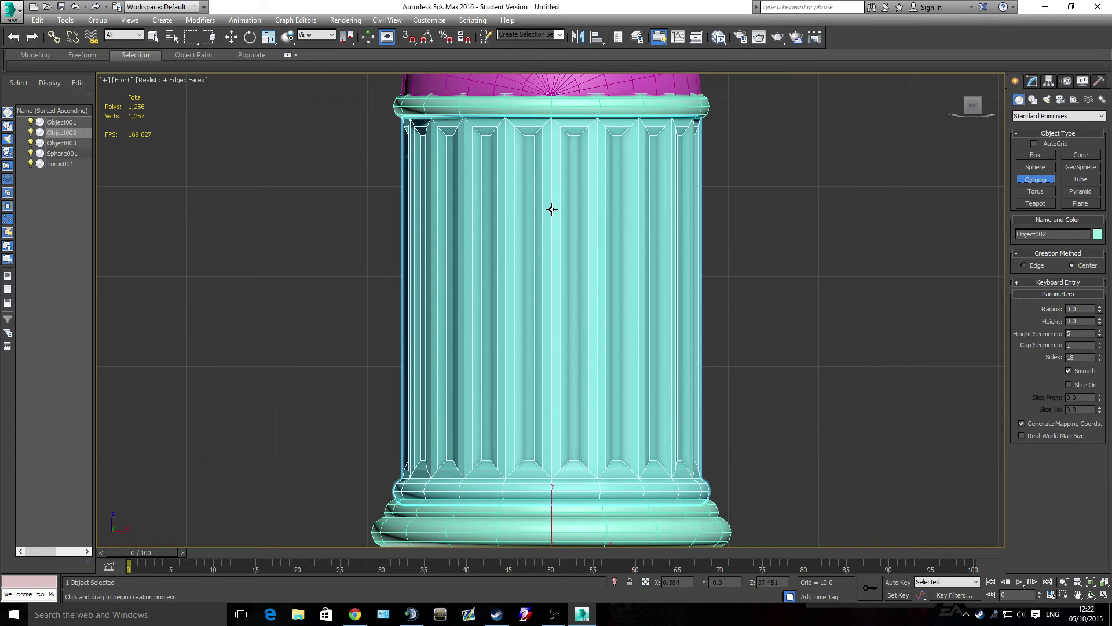
{"action": "left_click_drag", "start_coordinate": [551, 209], "coordinate": [608, 185]}
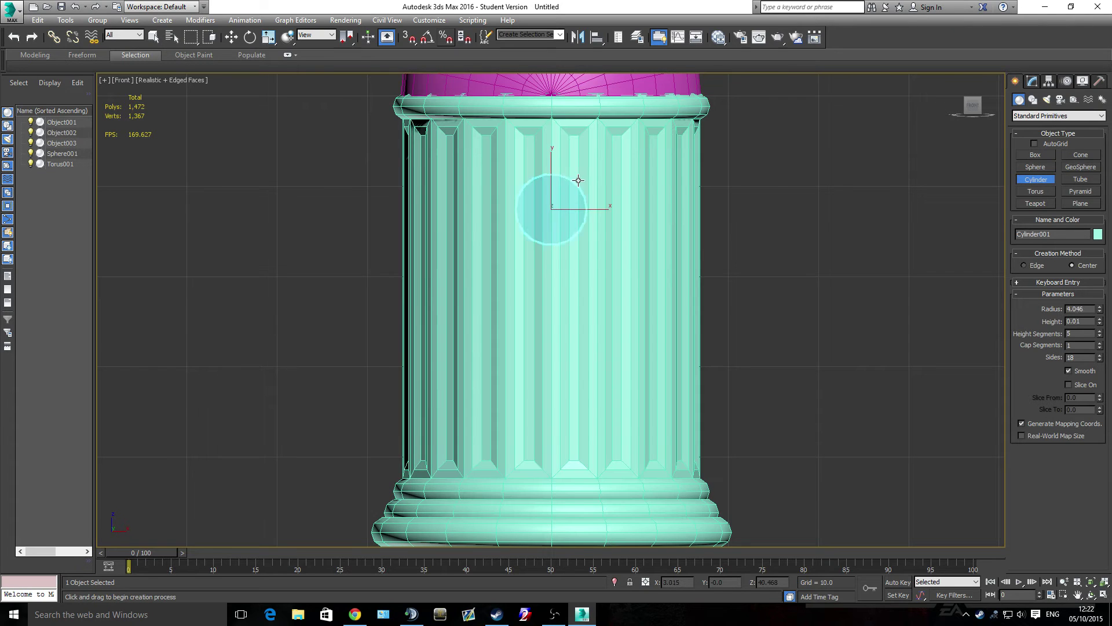
{"action": "left_click", "coordinate": [621, 205]}
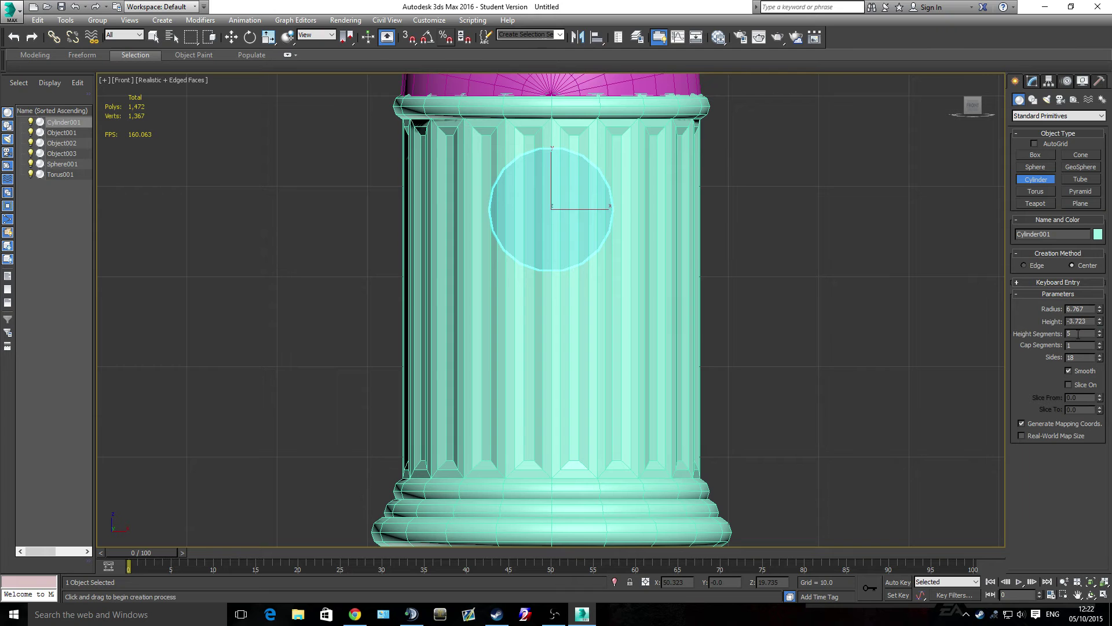
Move the disc against the front of the column just below the cap
{"action": "middle_click_drag", "start_coordinate": [551, 145], "coordinate": [545, 193], "text": "alt"}
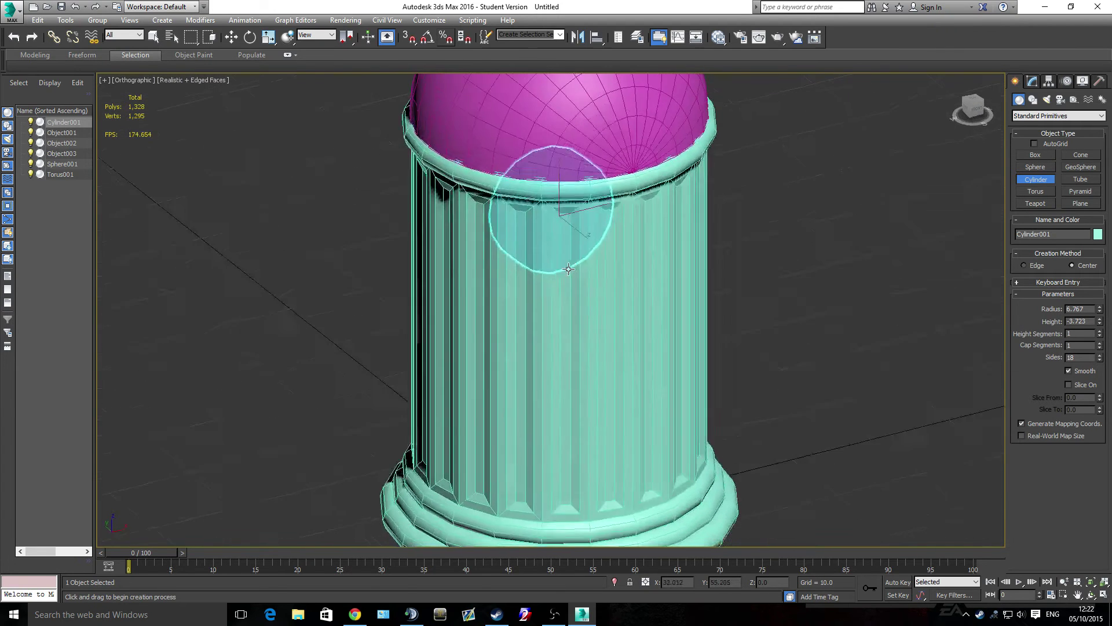
{"action": "key", "text": "w"}
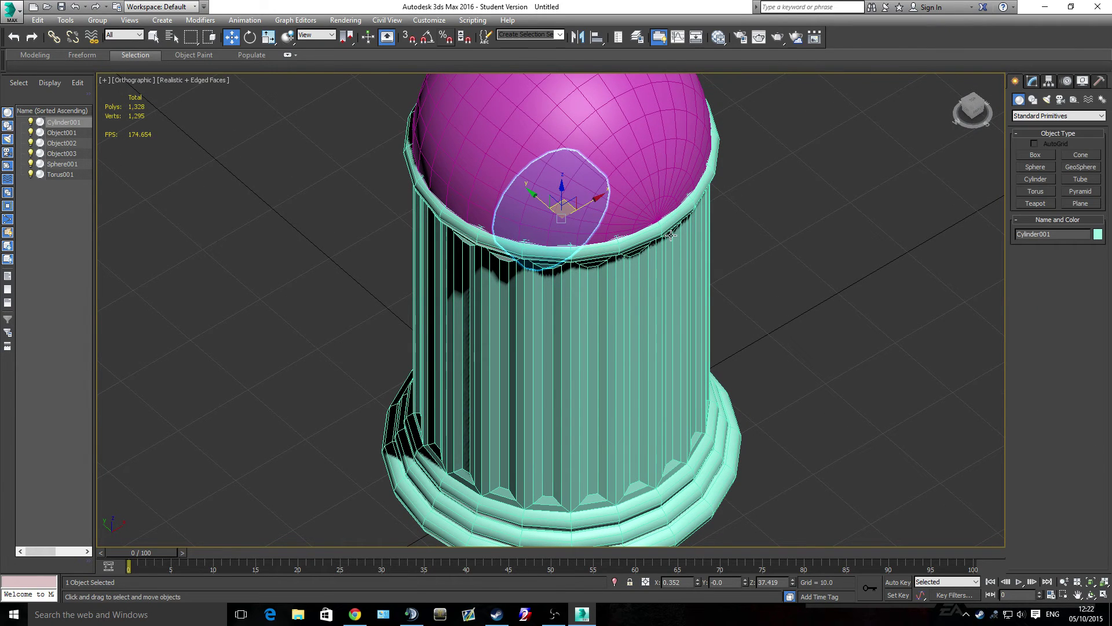
{"action": "mouse_move", "coordinate": [545, 202]}
{"action": "left_mouse_down"}
{"action": "mouse_move", "coordinate": [579, 229]}
{"action": "mouse_move", "coordinate": [622, 297]}
{"action": "mouse_move", "coordinate": [637, 283]}
{"action": "left_mouse_up"}
{"action": "middle_click_drag", "start_coordinate": [637, 284], "coordinate": [680, 292], "text": "alt"}
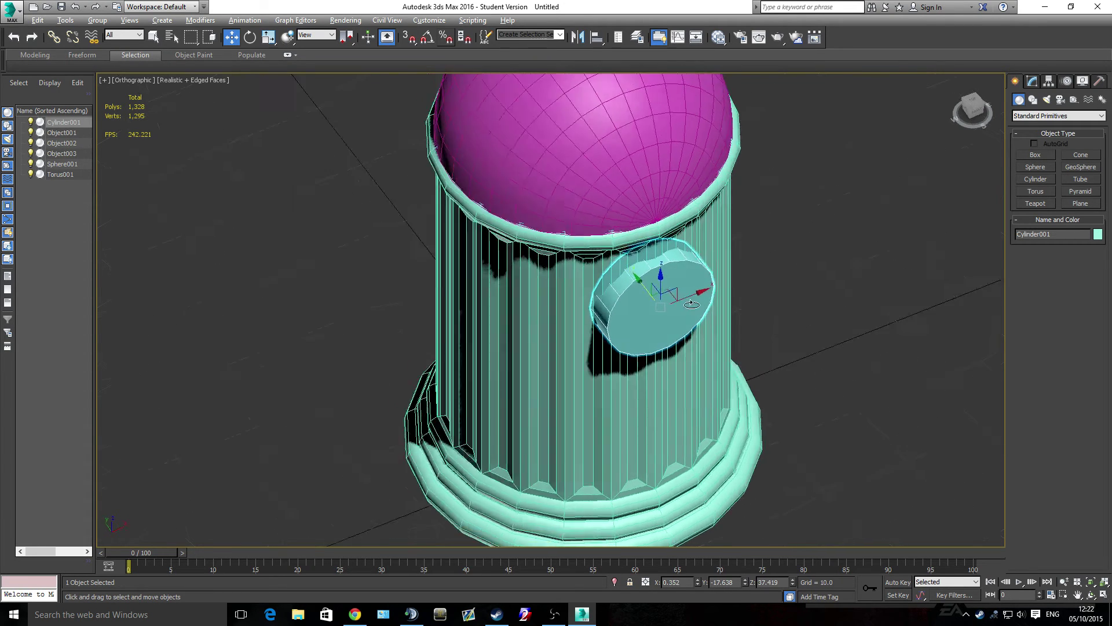
{"action": "key", "text": "f"}
{"action": "scroll", "coordinate": [579, 232], "scroll_direction": "up", "scroll_amount": 5}
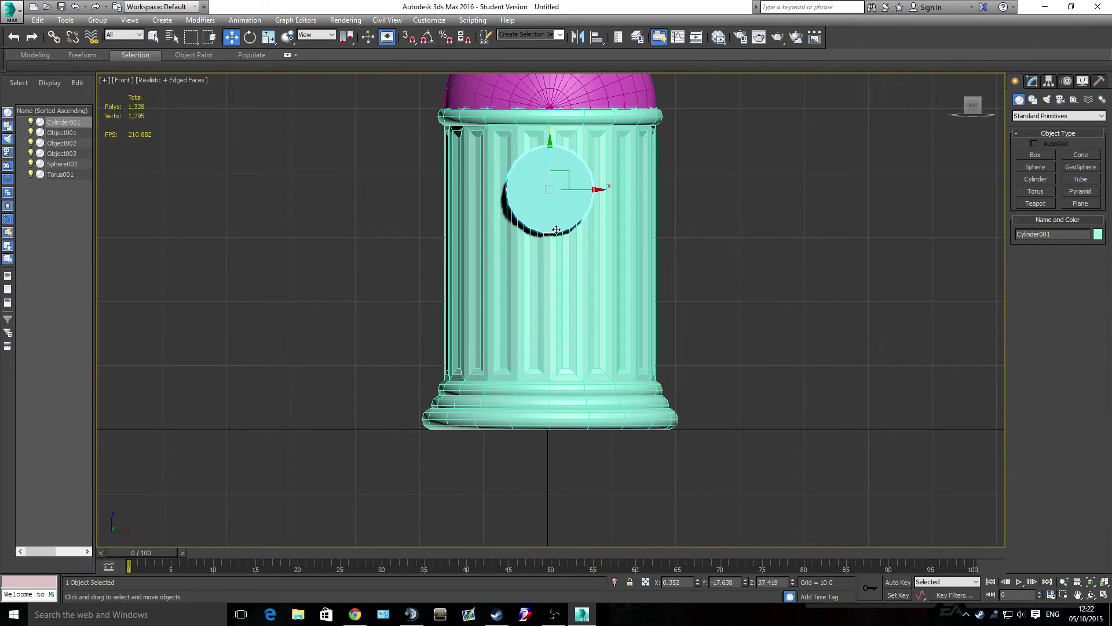
{"action": "scroll", "coordinate": [531, 249], "scroll_direction": "up", "scroll_amount": 5}
Convert the disc to Editable Poly and select its front face in Polygon mode
{"action": "right_click", "coordinate": [528, 259]}
{"action": "mouse_move", "coordinate": [585, 368]}
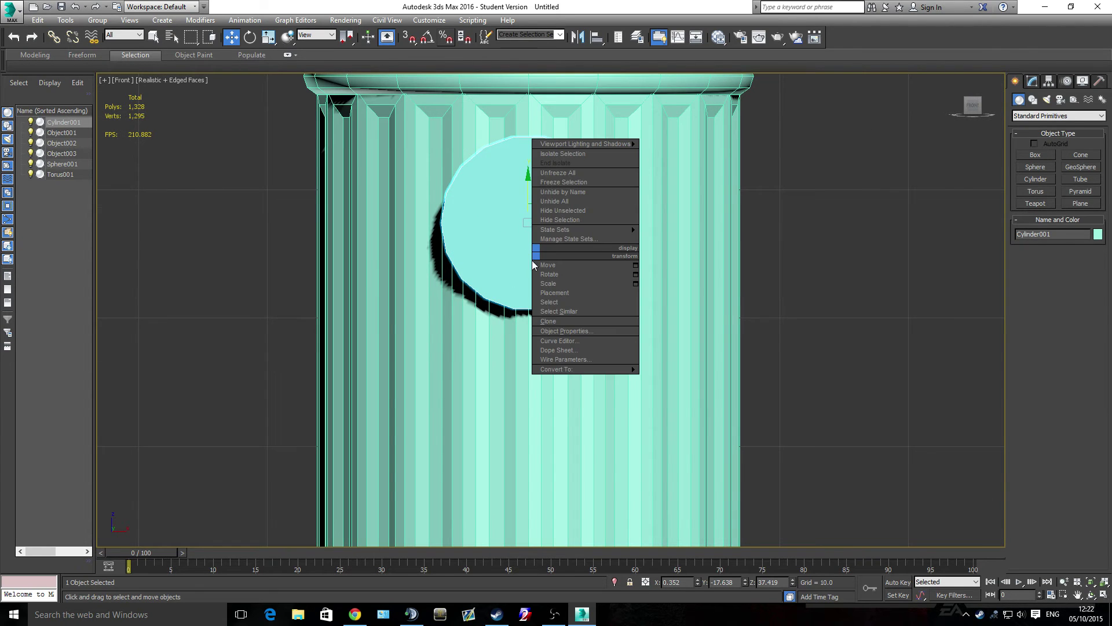
{"action": "left_click", "coordinate": [682, 379]}
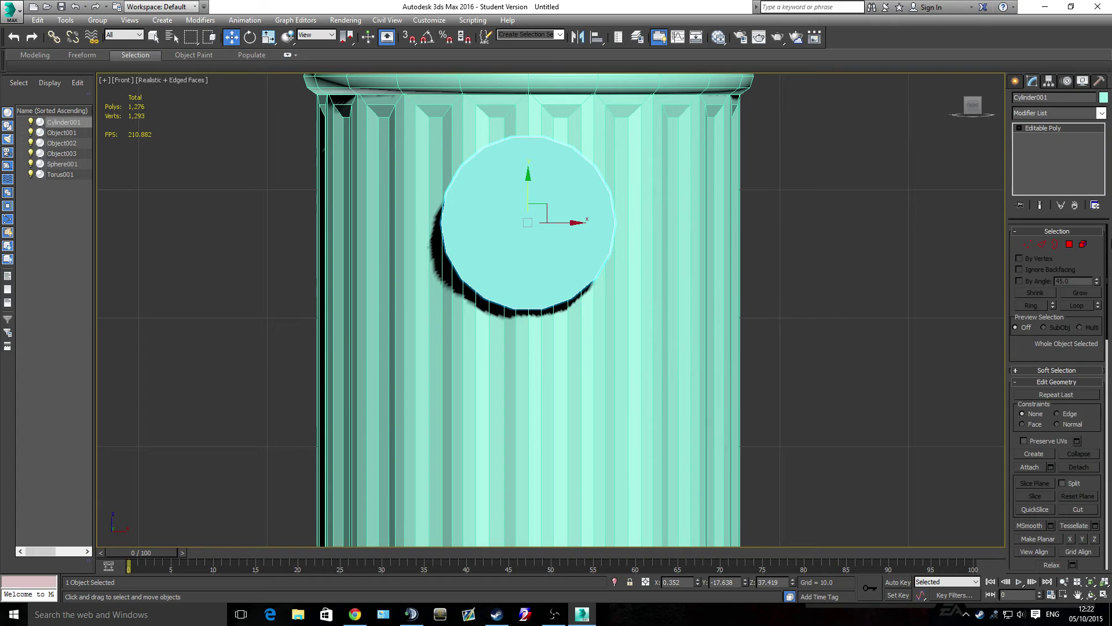
{"action": "left_click", "coordinate": [1070, 244]}
{"action": "left_click", "coordinate": [487, 225]}
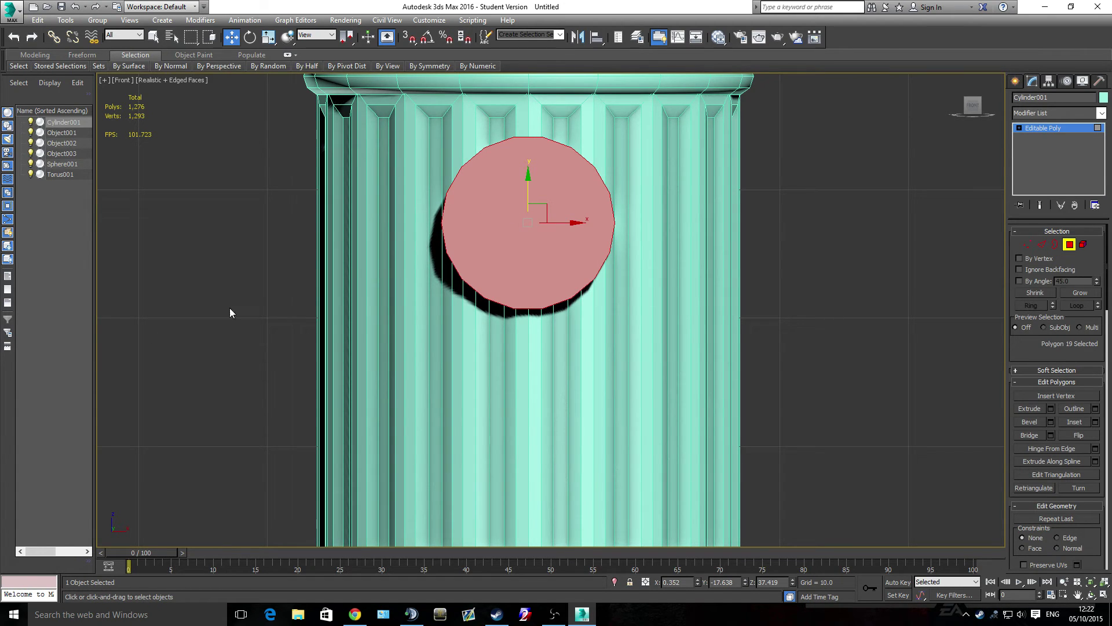
Inset the front face repeatedly with Apply and Continue, checking the reference image
{"action": "left_click", "coordinate": [1094, 422]}
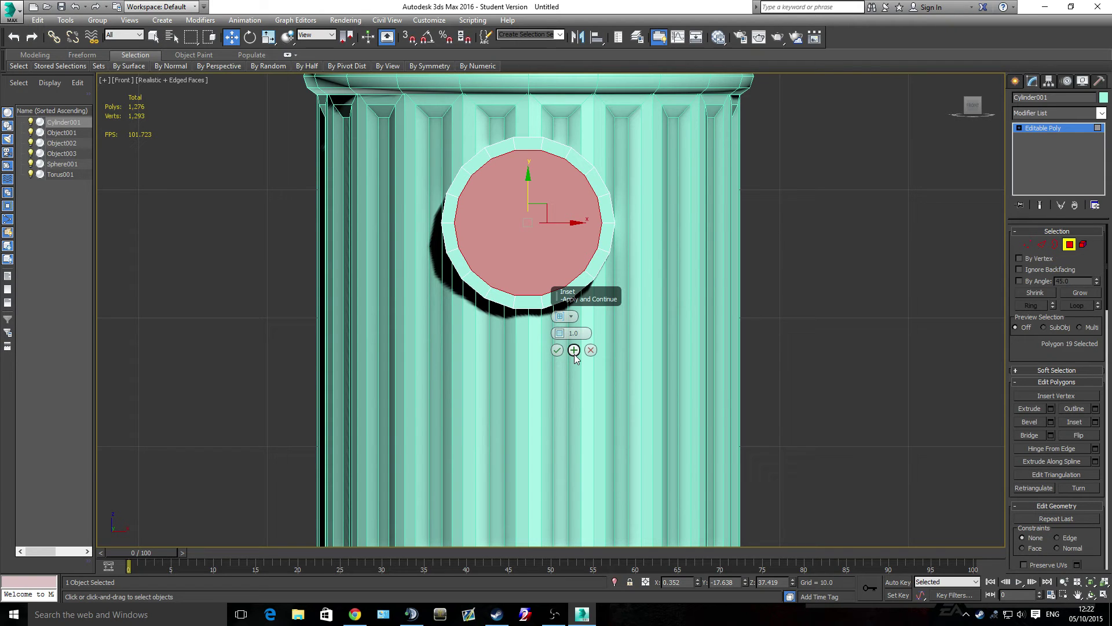
{"action": "key", "text": "alt+Tab"}
{"action": "left_click_drag", "start_coordinate": [116, 92], "coordinate": [571, 77]}
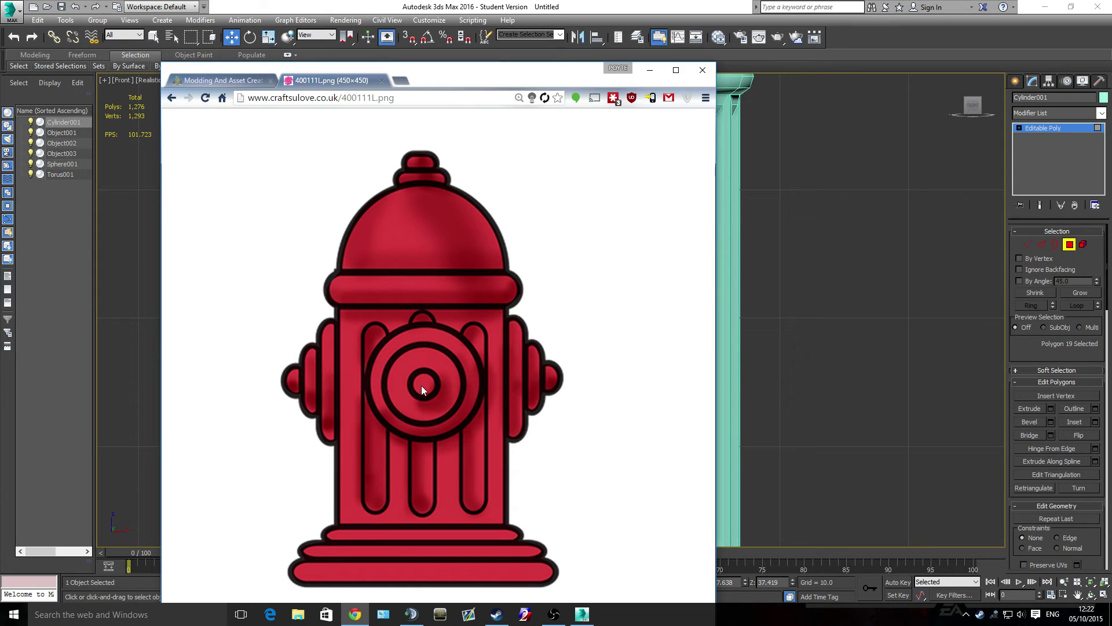
{"action": "left_click", "coordinate": [647, 67]}
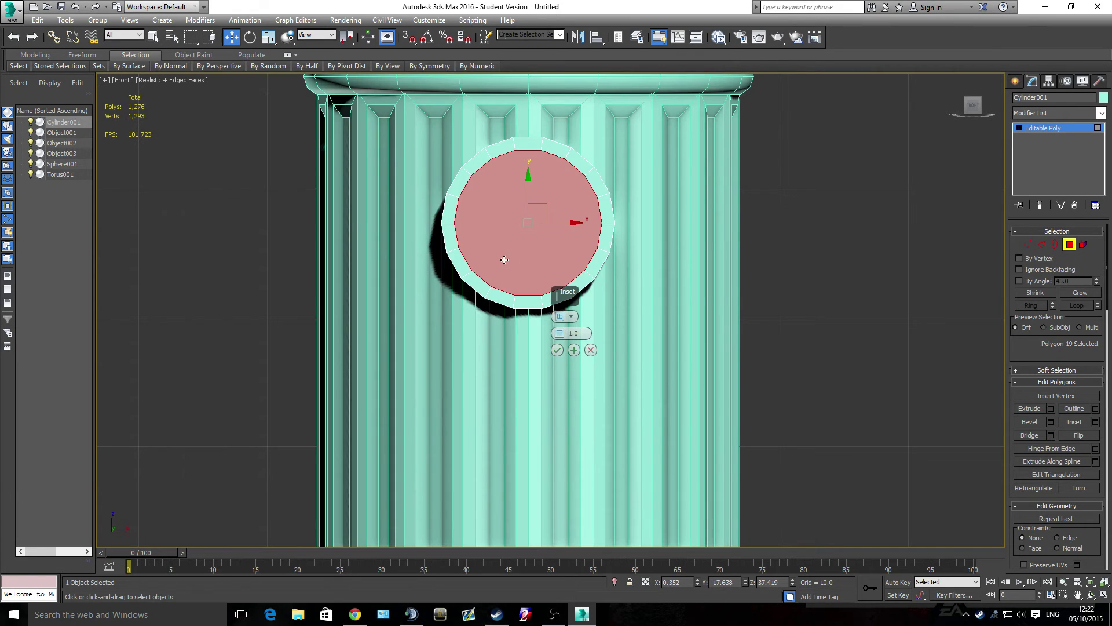
{"action": "left_click", "coordinate": [573, 350]}
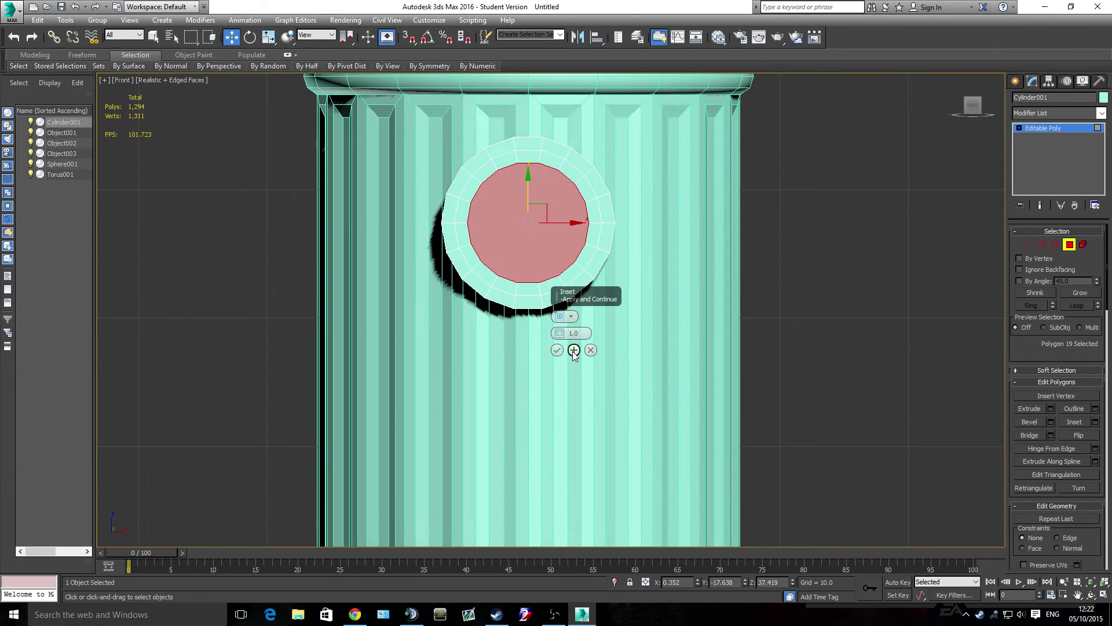
{"action": "left_click", "coordinate": [573, 350]}
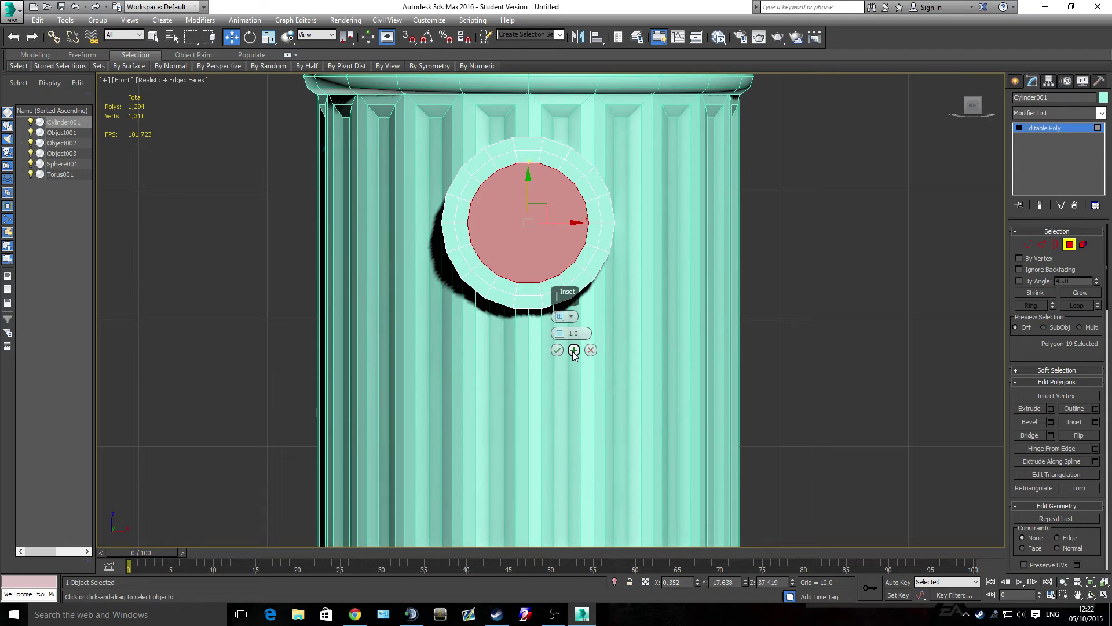
{"action": "left_click", "coordinate": [557, 350]}
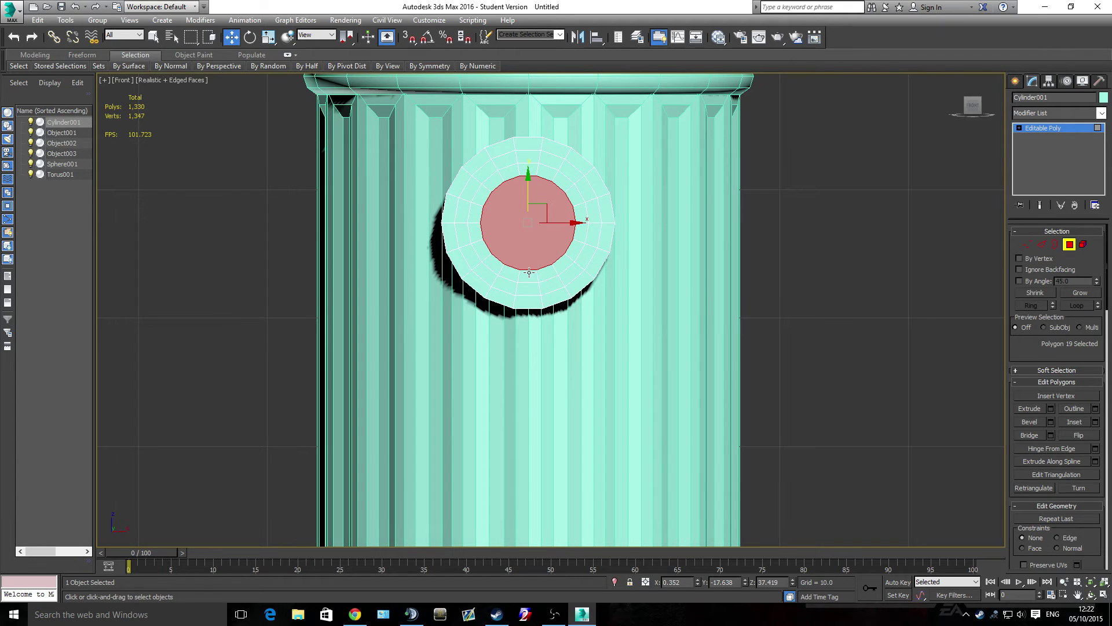
Start selecting ring faces on the disc, dismissing an accidental freeze warning
{"action": "left_click", "coordinate": [509, 273], "text": "ctrl"}
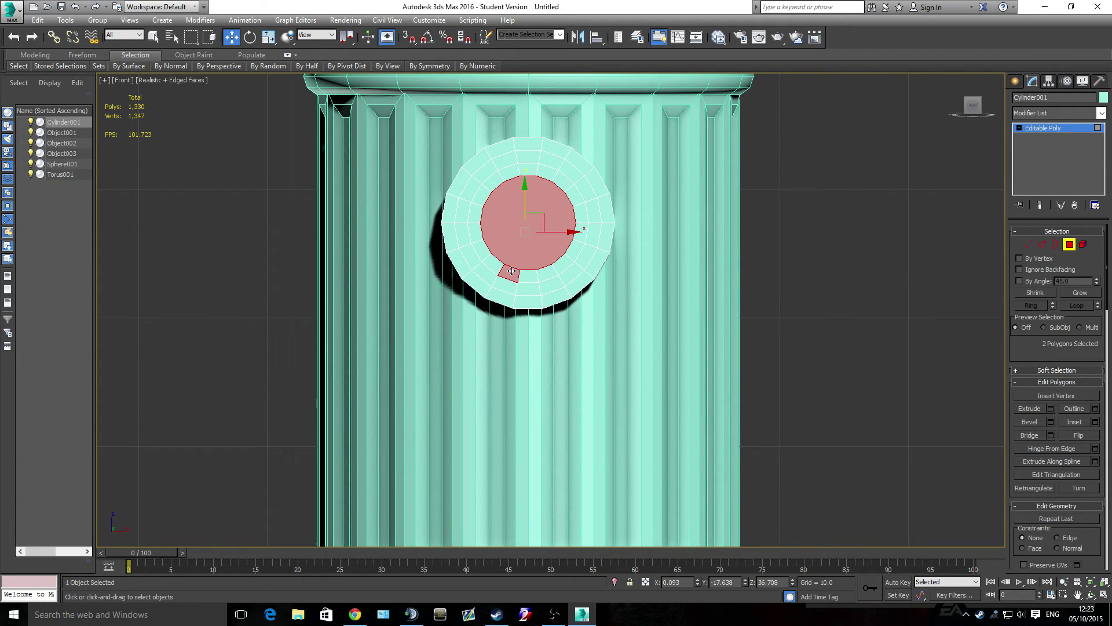
{"action": "left_click", "coordinate": [539, 282]}
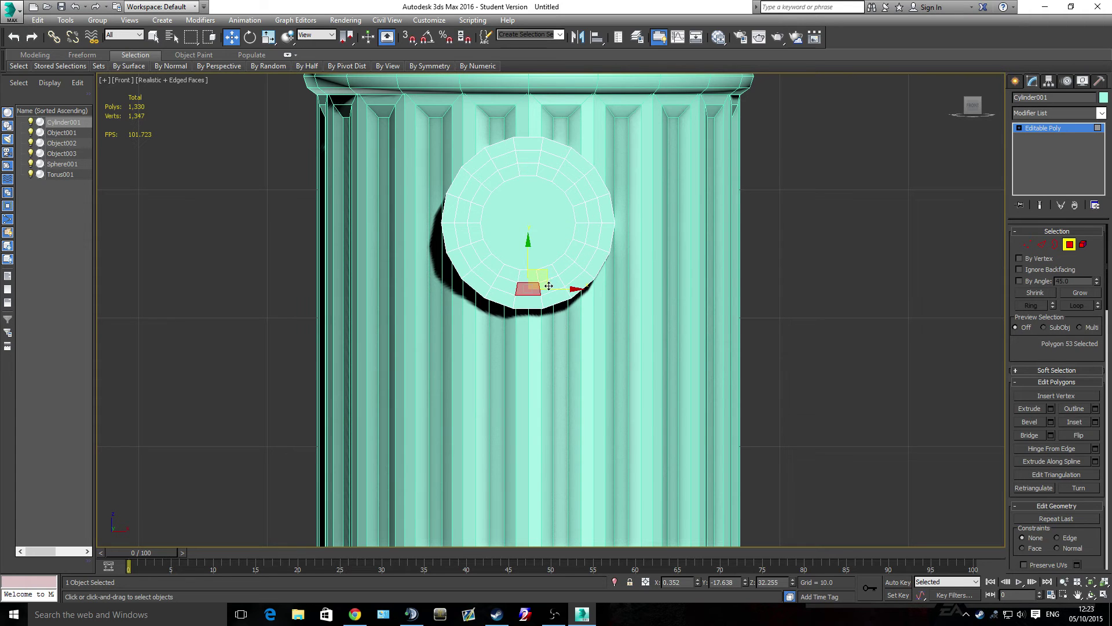
{"action": "left_click", "coordinate": [548, 287], "text": "shift"}
{"action": "left_click", "coordinate": [550, 269], "text": "ctrl"}
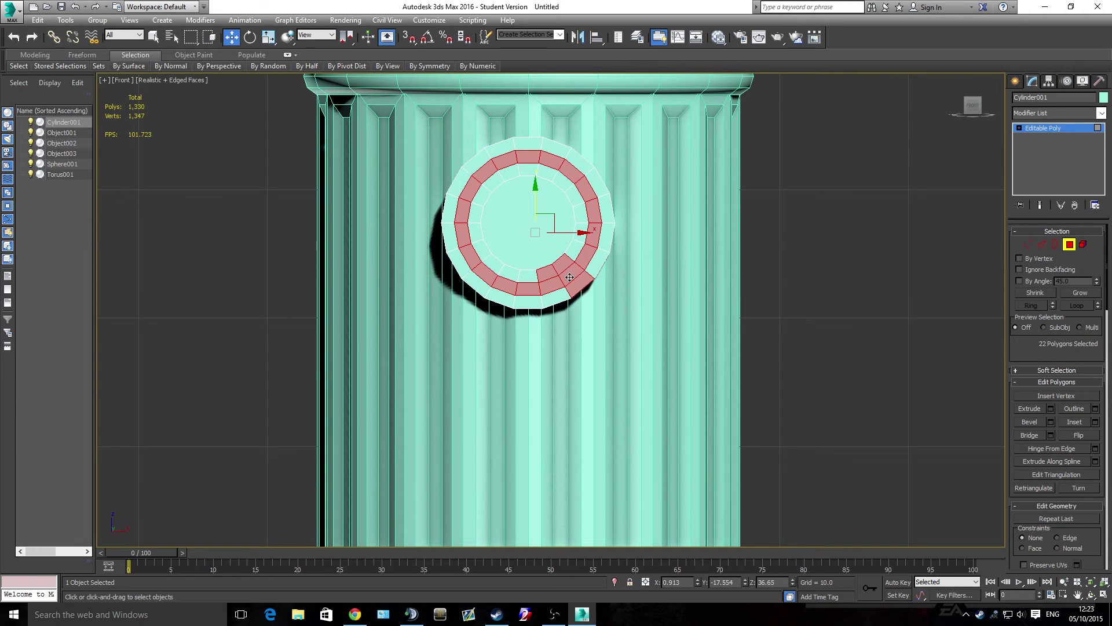
{"action": "left_click", "coordinate": [580, 284], "text": "alt"}
{"action": "right_click", "coordinate": [600, 249]}
{"action": "left_click", "coordinate": [632, 232]}
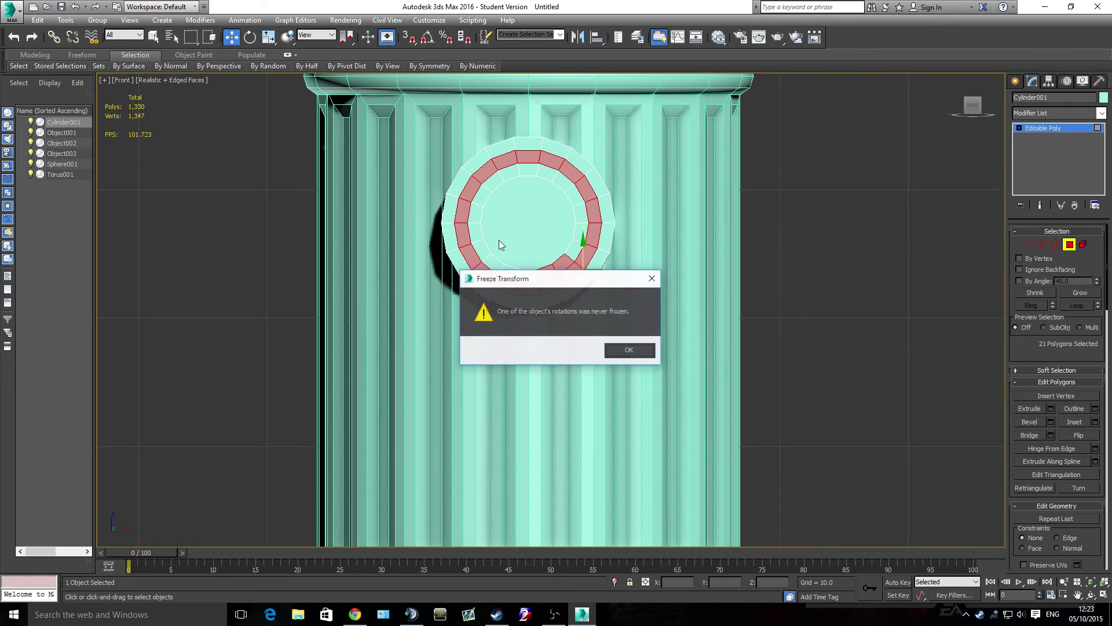
{"action": "left_click", "coordinate": [629, 350]}
Select faces around the ring's left and upper arcs, then undo the last three picks
{"action": "left_click", "coordinate": [504, 284]}
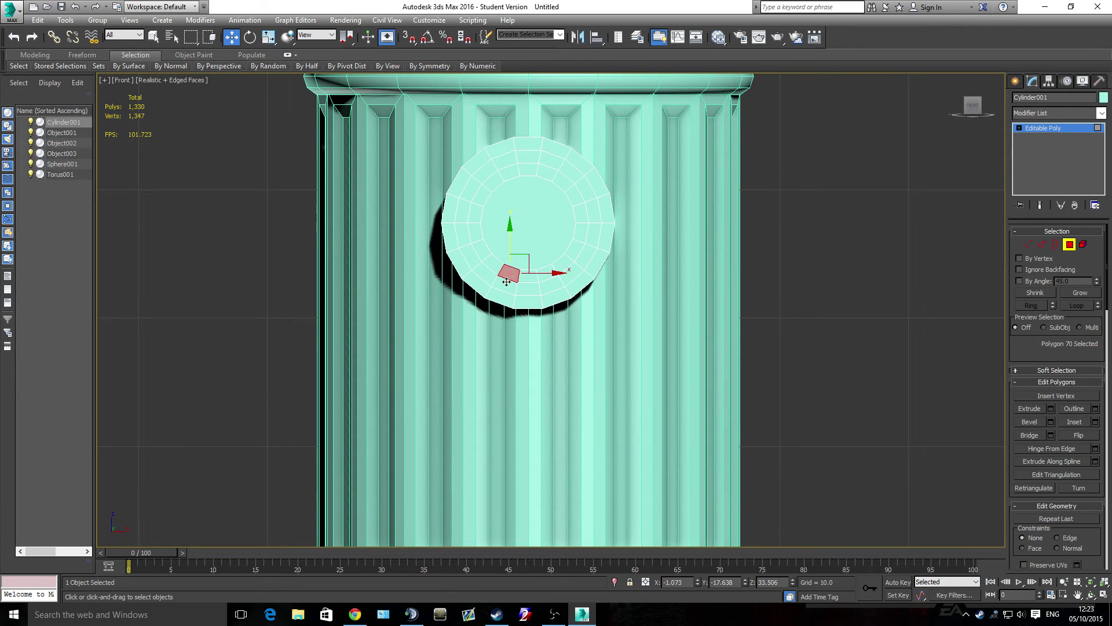
{"action": "left_click", "coordinate": [503, 277]}
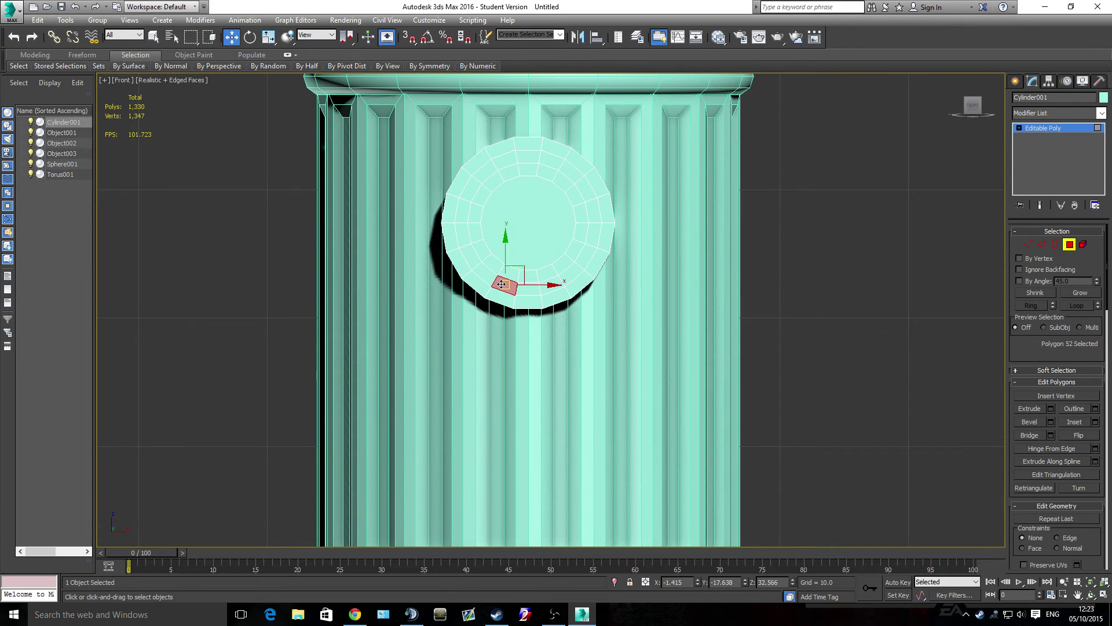
{"action": "left_click", "coordinate": [485, 272], "text": "ctrl"}
{"action": "left_click", "coordinate": [470, 253], "text": "ctrl"}
{"action": "left_click", "coordinate": [463, 232], "text": "ctrl"}
{"action": "left_click", "coordinate": [462, 211], "text": "ctrl"}
{"action": "left_click", "coordinate": [458, 185], "text": "ctrl"}
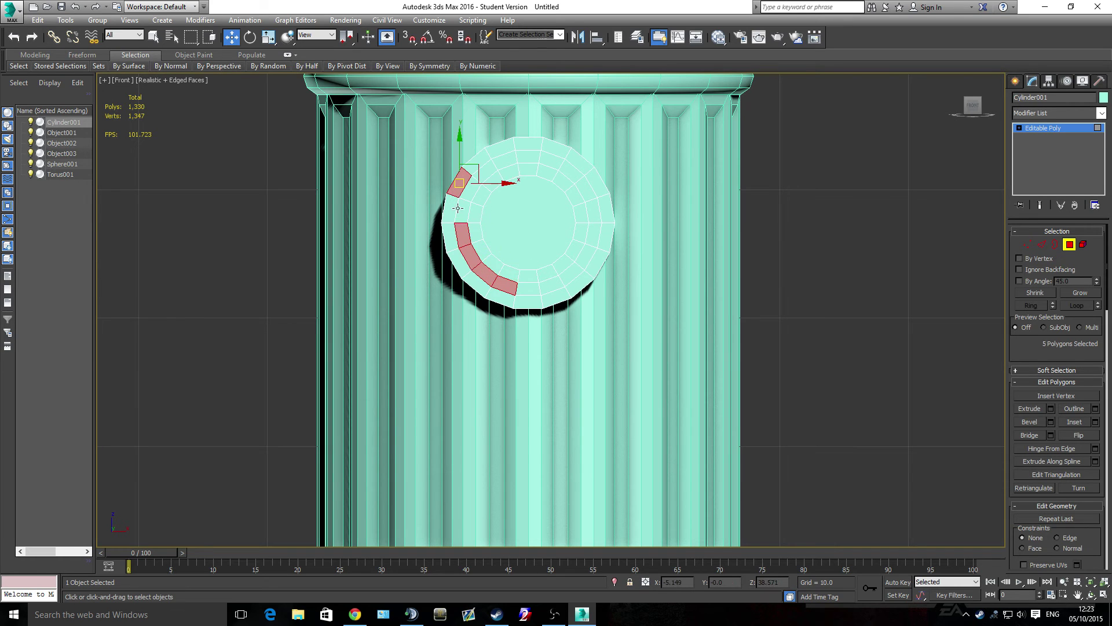
{"action": "left_click", "coordinate": [478, 170], "text": "ctrl"}
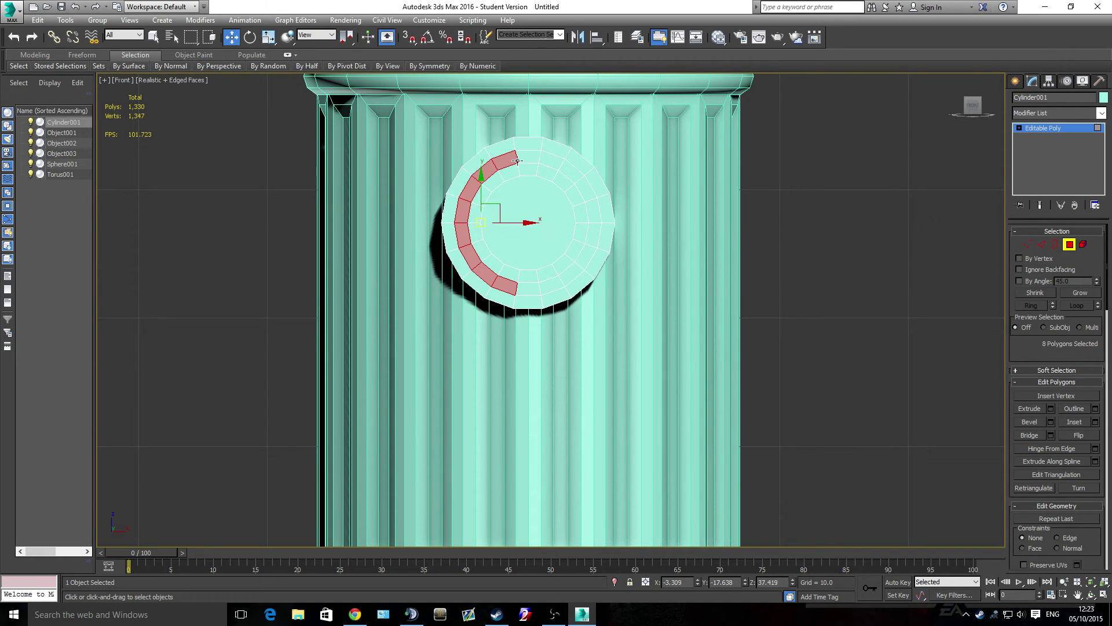
{"action": "left_click", "coordinate": [528, 156], "text": "ctrl"}
{"action": "left_click", "coordinate": [572, 170], "text": "ctrl"}
{"action": "left_click", "coordinate": [587, 189], "text": "ctrl"}
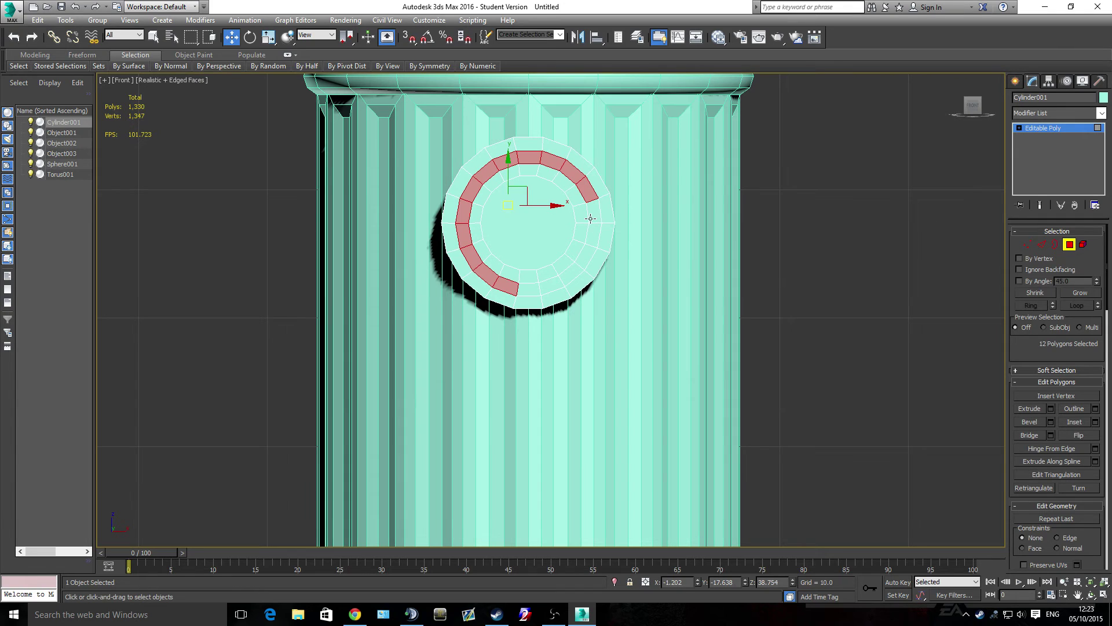
{"action": "key", "text": "ctrl+z"}
{"action": "key", "text": "ctrl+z"}
{"action": "key", "text": "ctrl+z"}
{"action": "key", "text": "ctrl+z"}
{"action": "key", "text": "ctrl+z"}
{"action": "key", "text": "ctrl+z"}
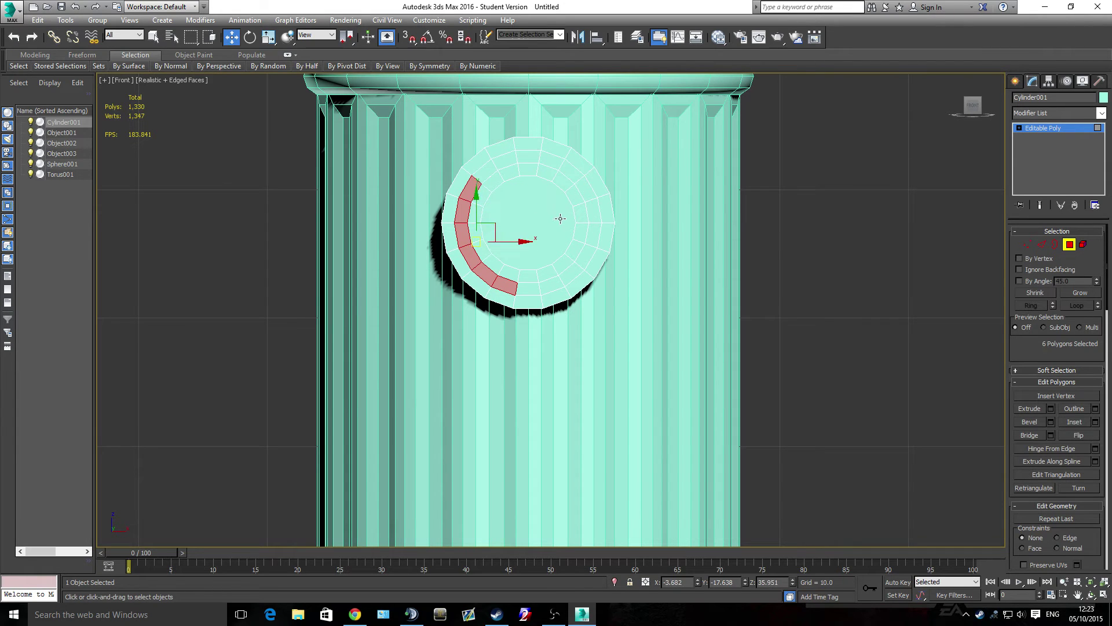
{"action": "key", "text": "ctrl+z"}
{"action": "key", "text": "ctrl+z"}
{"action": "key", "text": "ctrl+z"}
{"action": "key", "text": "ctrl+z"}
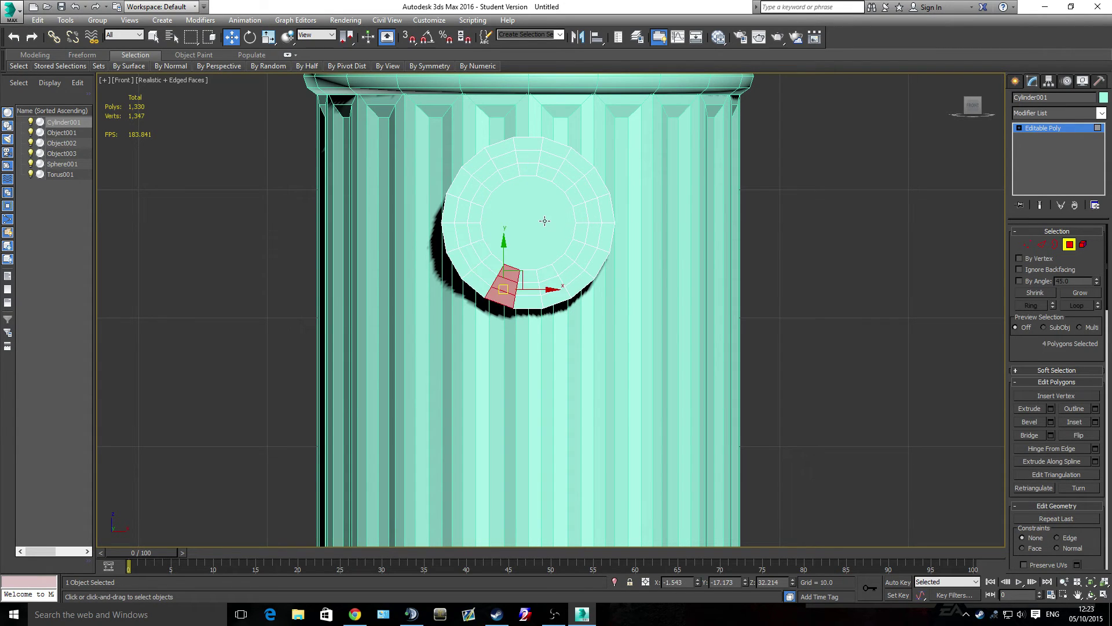
{"action": "key", "text": "ctrl+z"}
Loop-select the ring and add the inner-ring faces plus centre face, 38 polygons total
{"action": "key", "text": "alt+l"}
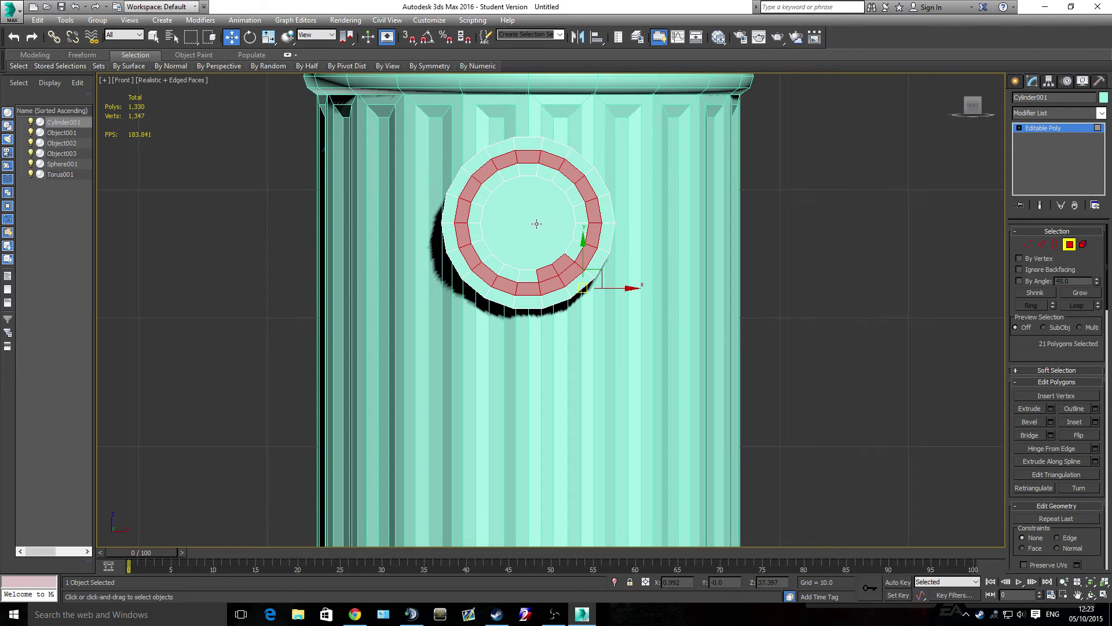
{"action": "left_click", "coordinate": [527, 277], "text": "ctrl"}
{"action": "left_click", "coordinate": [492, 264], "text": "ctrl"}
{"action": "left_click", "coordinate": [473, 233], "text": "ctrl"}
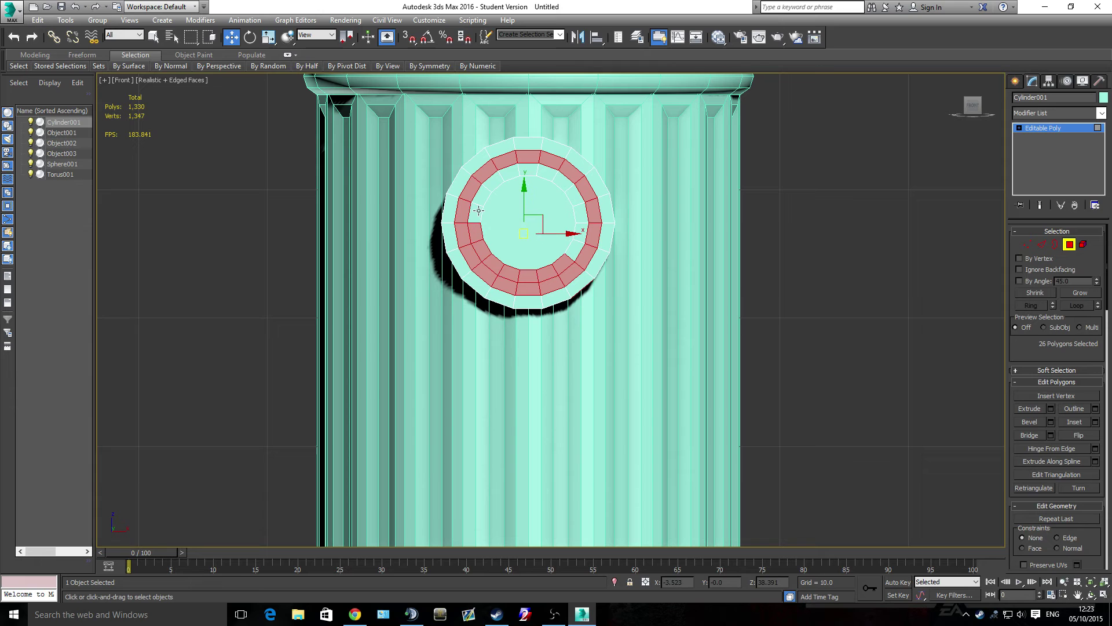
{"action": "left_click", "coordinate": [476, 213], "text": "ctrl"}
{"action": "left_click", "coordinate": [483, 195], "text": "ctrl"}
{"action": "left_click", "coordinate": [508, 172], "text": "ctrl"}
{"action": "left_click", "coordinate": [544, 172], "text": "ctrl"}
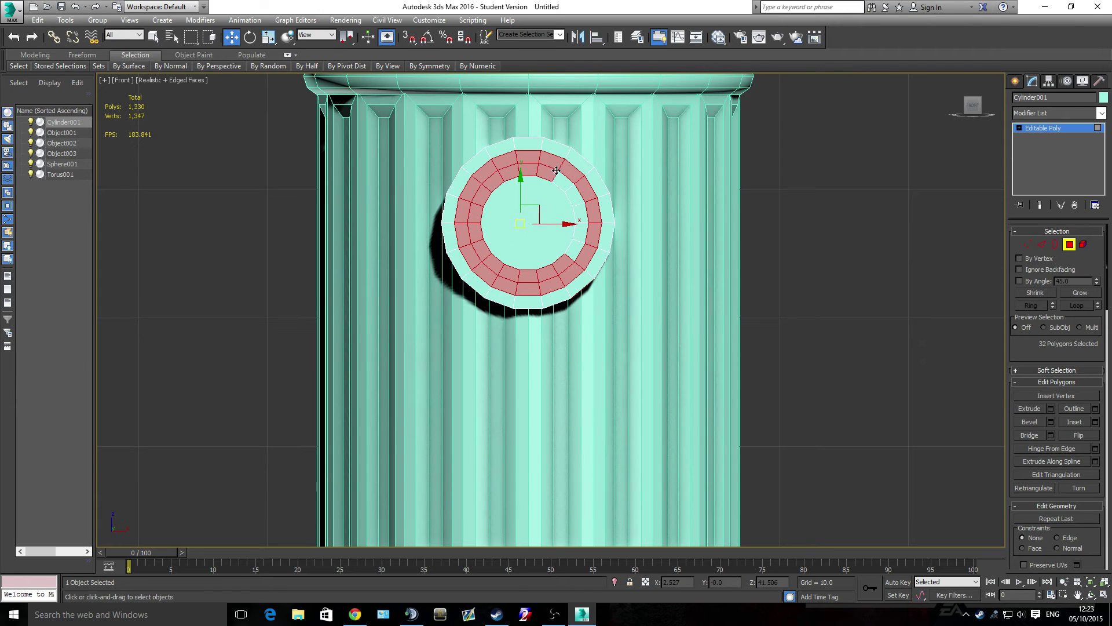
{"action": "left_click", "coordinate": [572, 198], "text": "ctrl"}
{"action": "left_click", "coordinate": [580, 234], "text": "ctrl"}
{"action": "left_click", "coordinate": [577, 248], "text": "ctrl"}
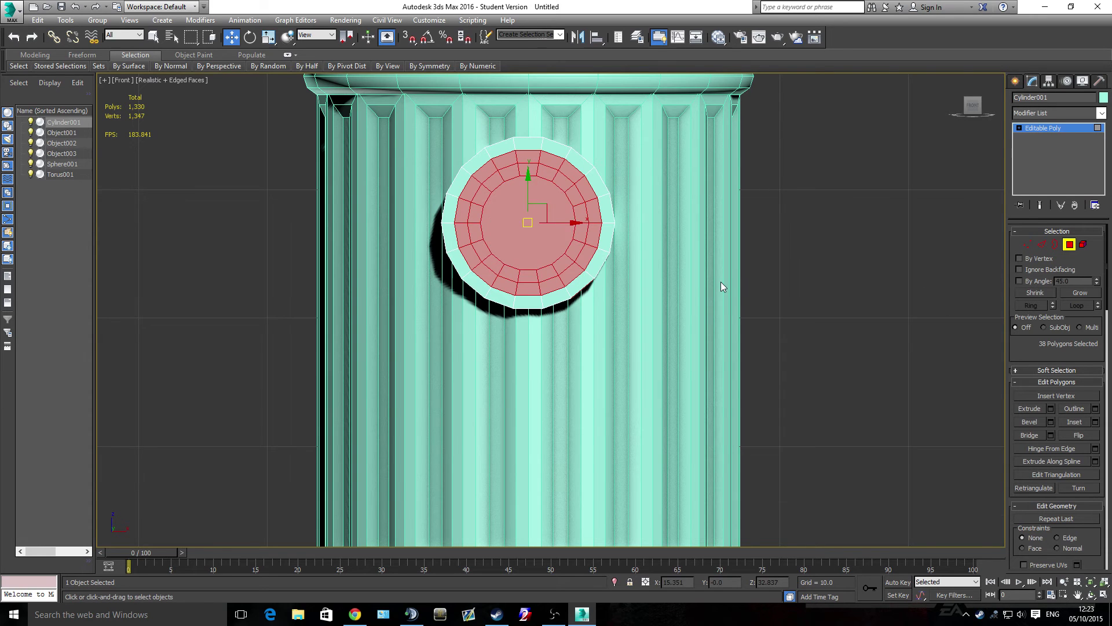
Check the reference image, orbit to a three-quarter view, and deselect the centre face
{"action": "scroll", "coordinate": [720, 281], "scroll_direction": "up", "scroll_amount": 2}
{"action": "key", "text": "alt+Tab"}
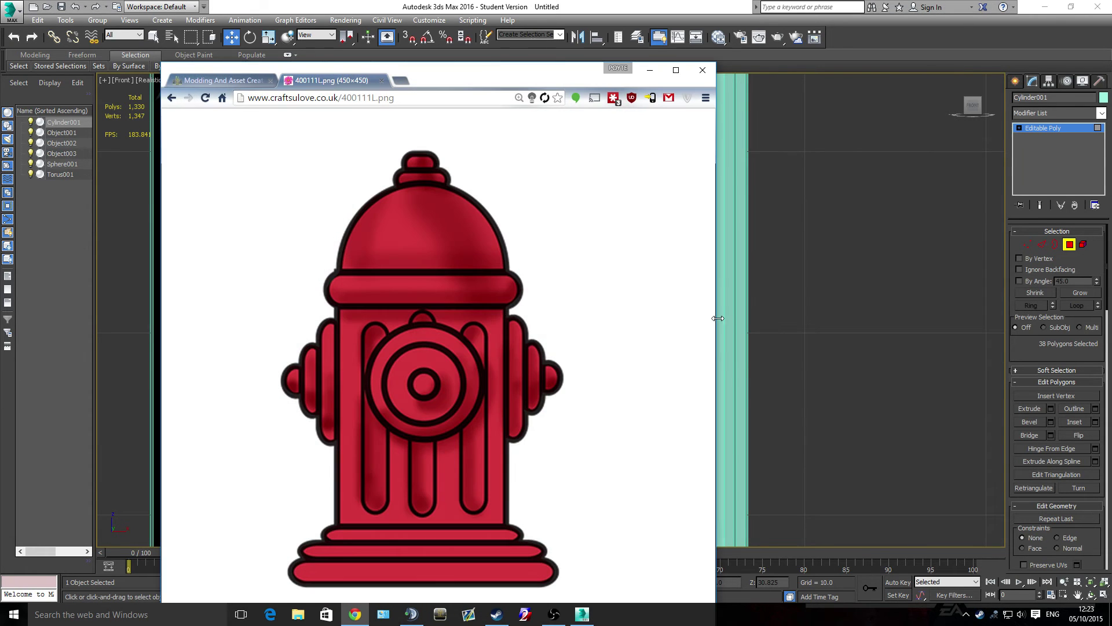
{"action": "key", "text": "alt+Tab"}
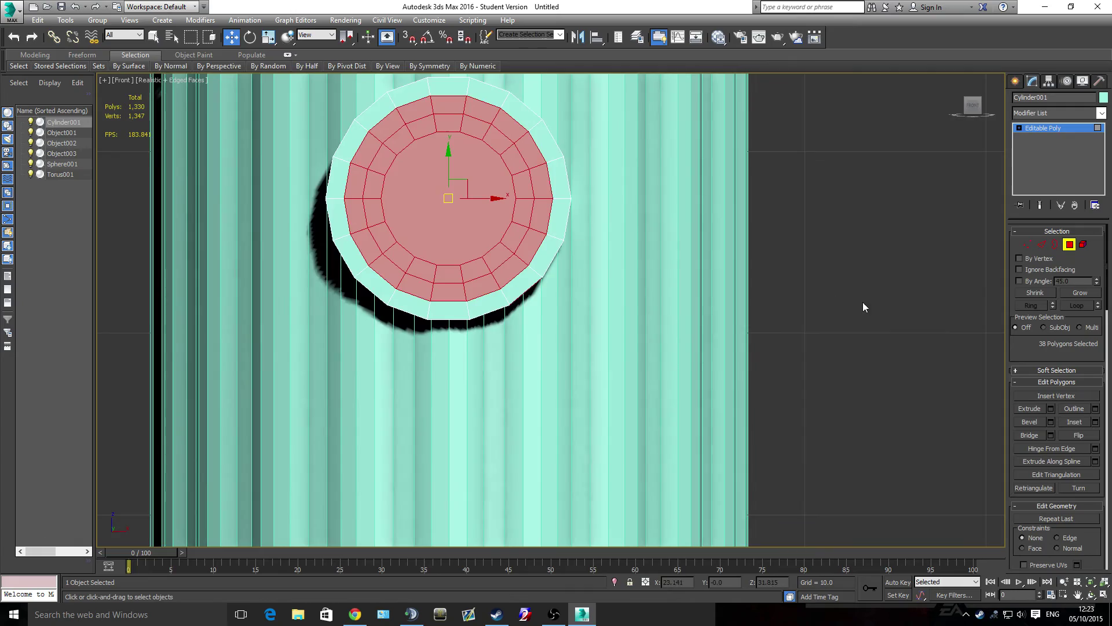
{"action": "middle_click_drag", "start_coordinate": [863, 301], "coordinate": [628, 305], "text": "alt"}
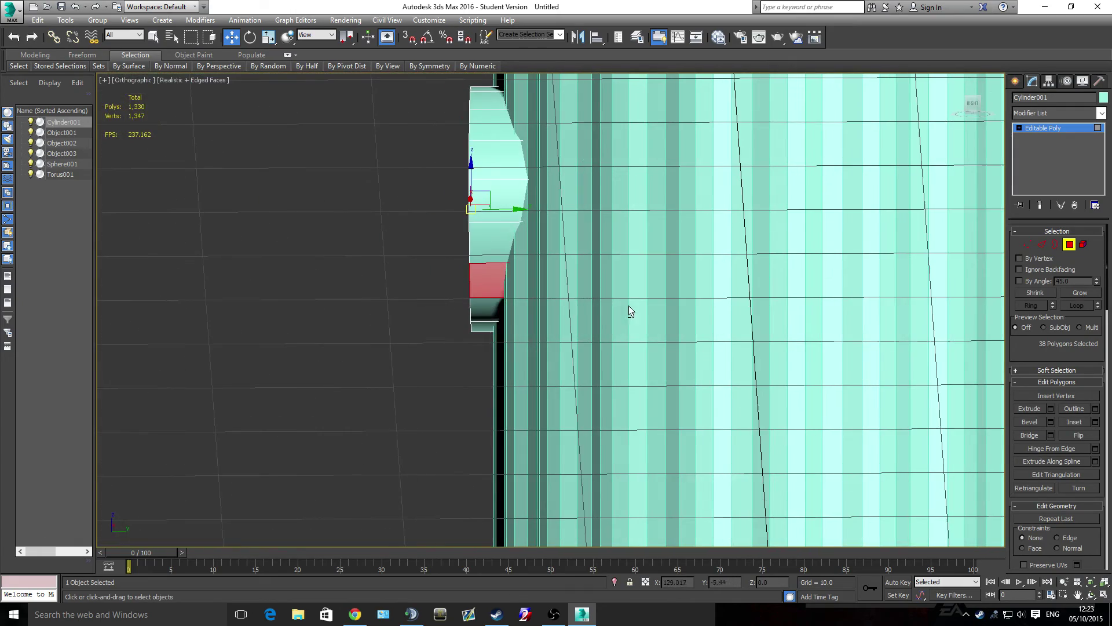
{"action": "left_click", "coordinate": [489, 277], "text": "alt"}
{"action": "mouse_move", "coordinate": [530, 272]}
{"action": "middle_mouse_down", "text": "alt"}
{"action": "mouse_move", "coordinate": [638, 321]}
{"action": "mouse_move", "coordinate": [713, 316]}
{"action": "mouse_move", "coordinate": [794, 335]}
{"action": "middle_mouse_up", "text": "alt"}
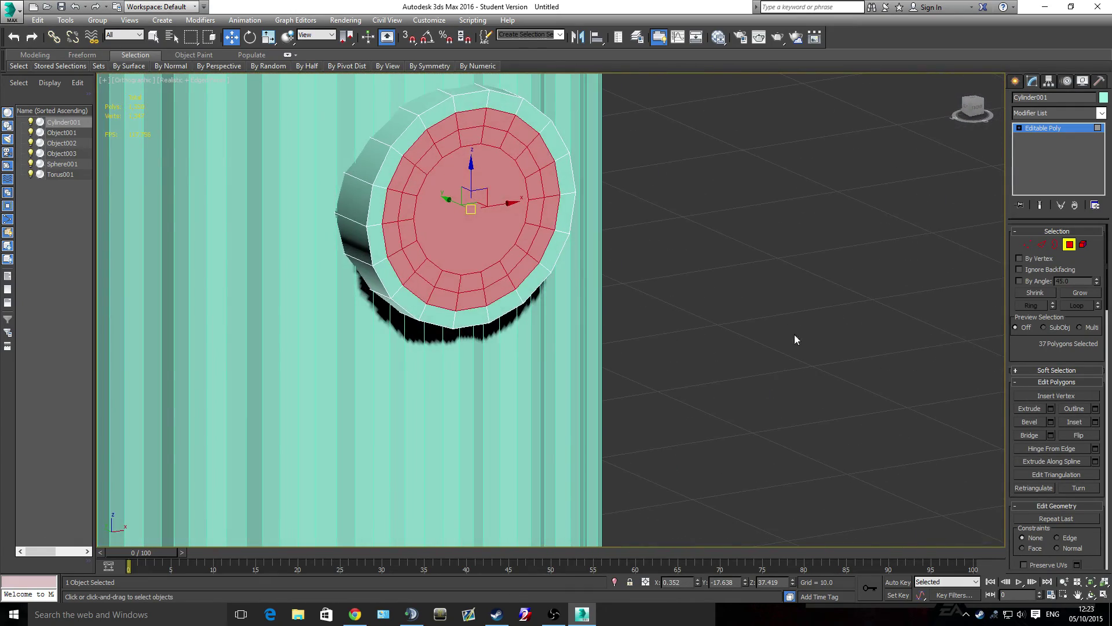
Bevel the inner faces with height 1.0 and outline -1.0, then select the rim ring
{"action": "left_click", "coordinate": [1051, 422]}
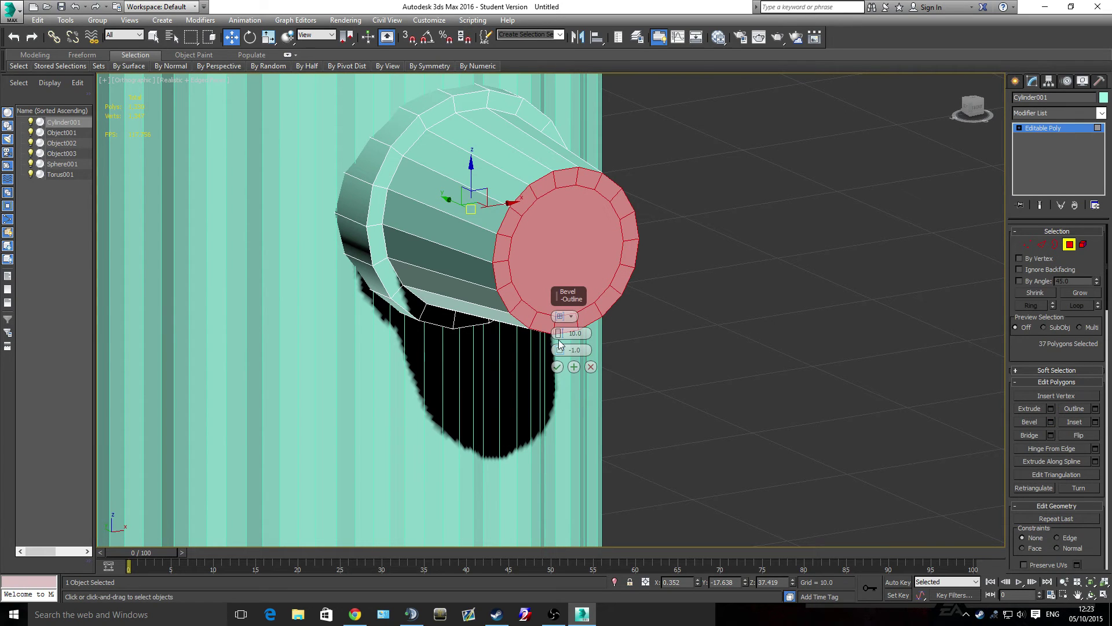
{"action": "type", "text": "1"}
{"action": "key", "text": "Return"}
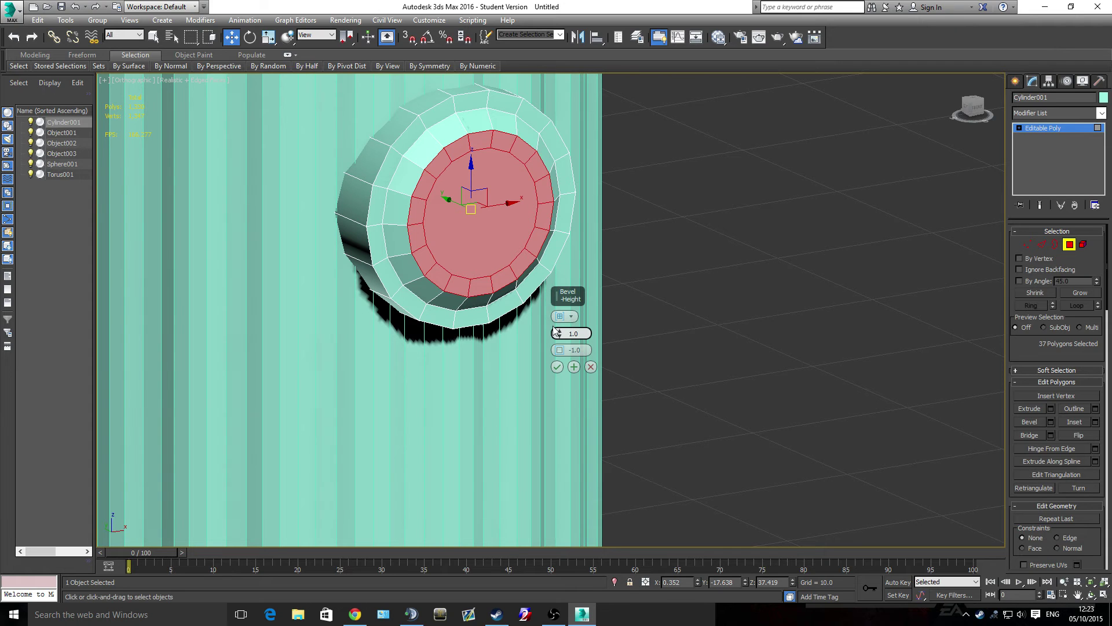
{"action": "left_click", "coordinate": [573, 366]}
{"action": "left_click", "coordinate": [591, 367]}
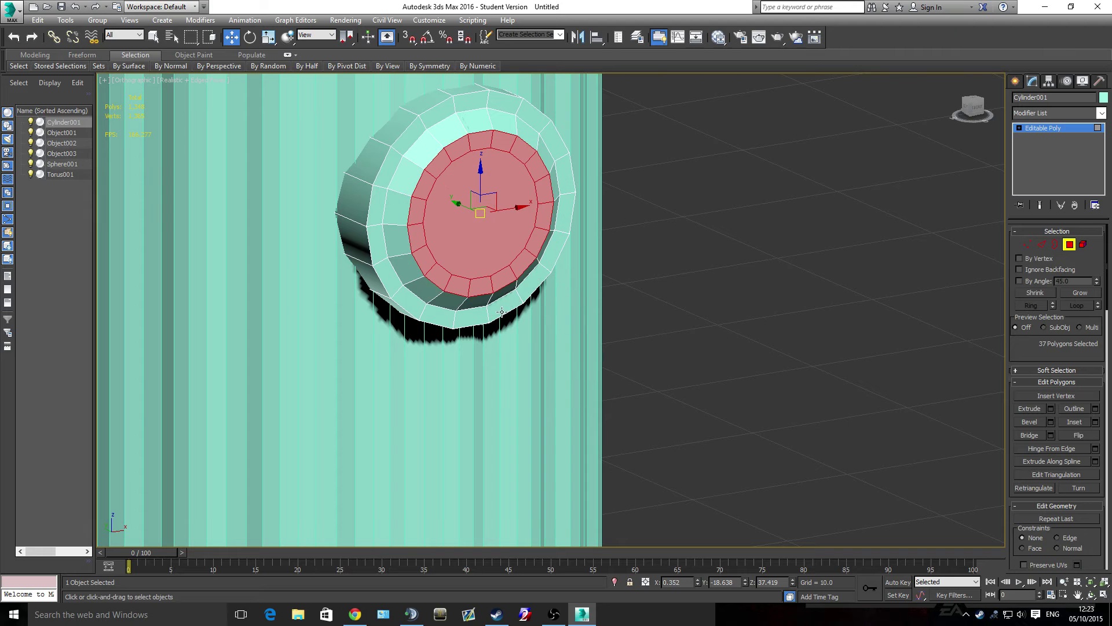
{"action": "left_click", "coordinate": [482, 283]}
{"action": "left_click", "coordinate": [465, 282], "text": "shift"}
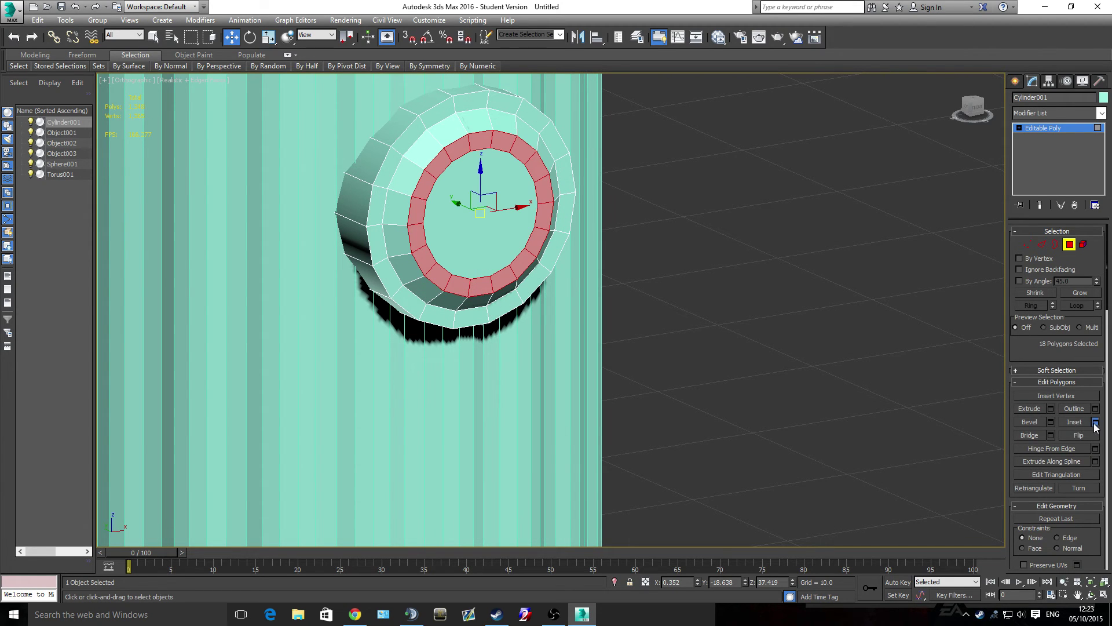
Extrude the selected inner ring polygons by 1.0
{"action": "left_click", "coordinate": [1050, 408]}
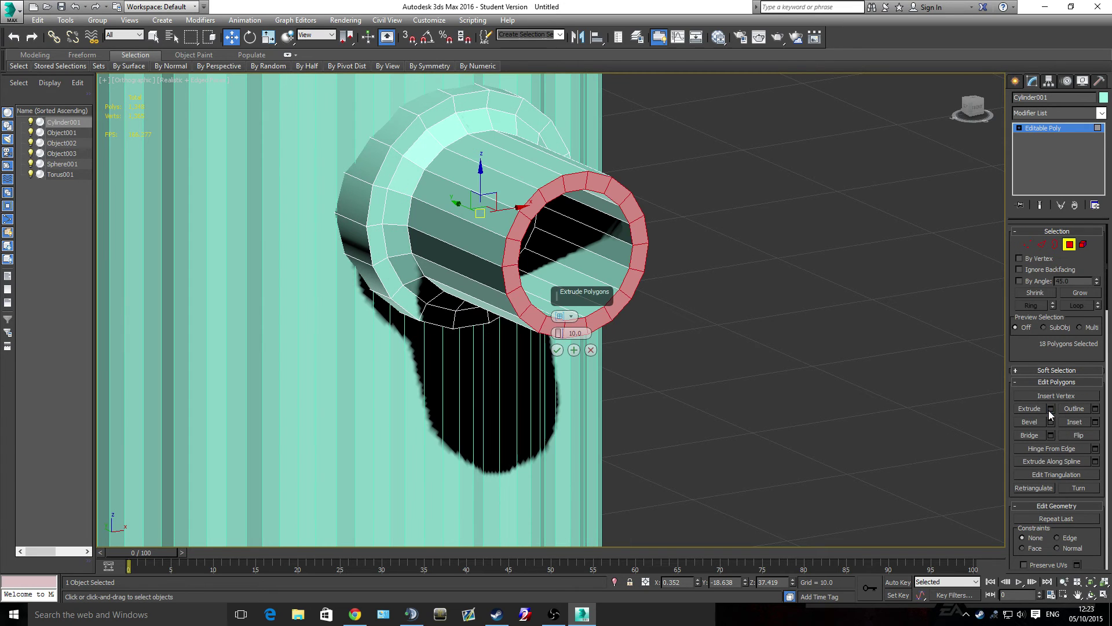
{"action": "left_click", "coordinate": [571, 333]}
{"action": "type", "text": "1"}
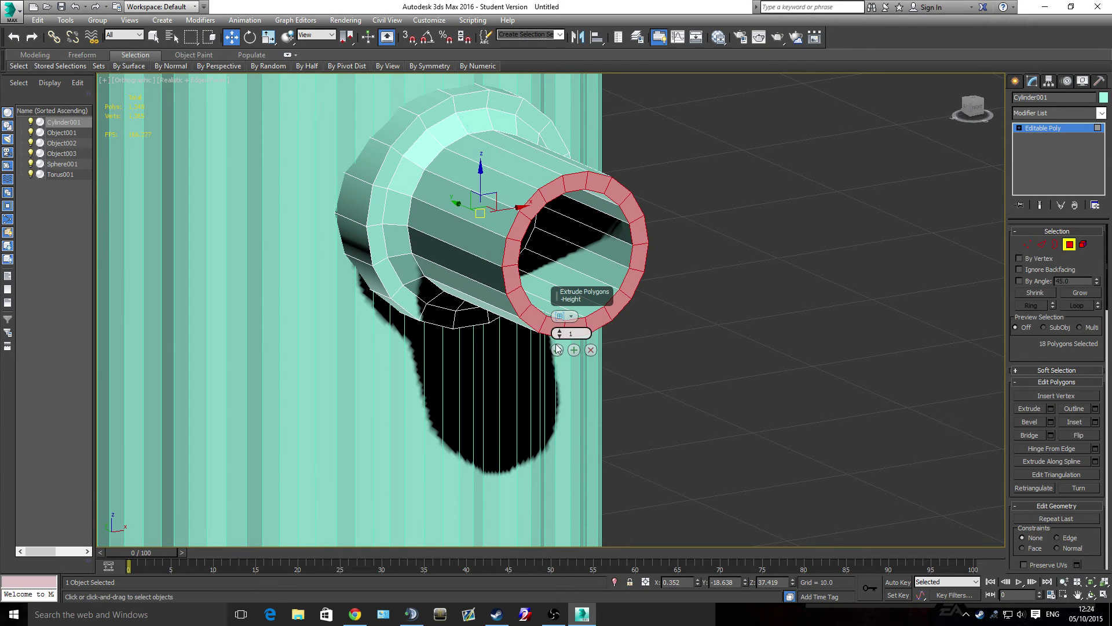
{"action": "key", "text": "Return"}
{"action": "mouse_move", "coordinate": [635, 240]}
{"action": "middle_mouse_down", "text": "alt"}
{"action": "mouse_move", "coordinate": [603, 218]}
{"action": "mouse_move", "coordinate": [682, 189]}
{"action": "mouse_move", "coordinate": [634, 224]}
{"action": "middle_mouse_up", "text": "alt"}
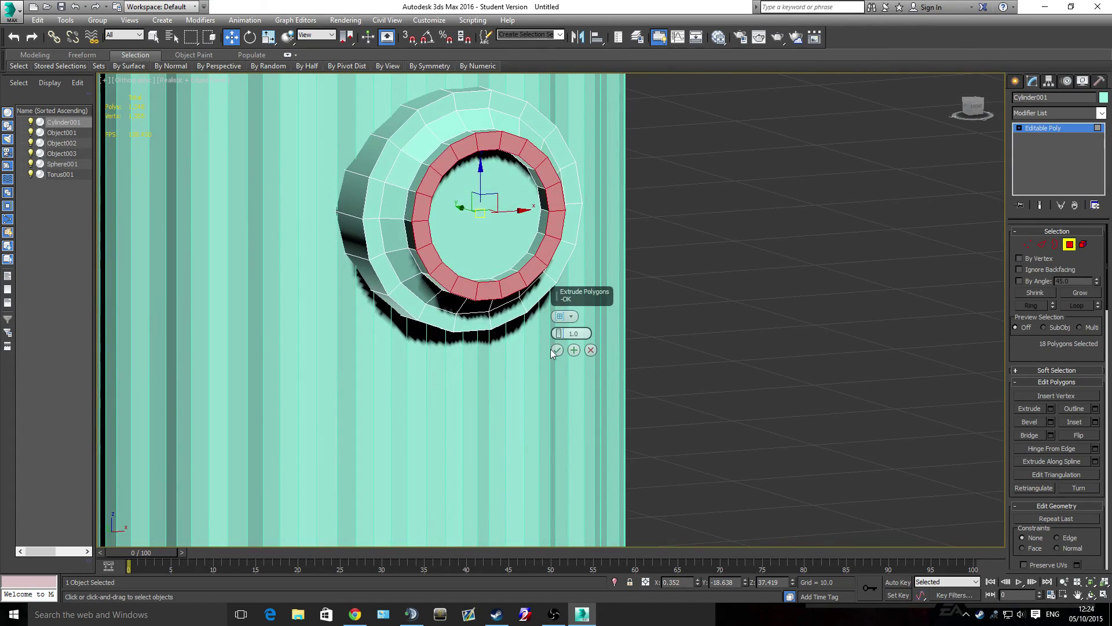
{"action": "left_click", "coordinate": [556, 351]}
Select only the centre cap polygon of the disc
{"action": "left_click", "coordinate": [480, 290]}
{"action": "left_click", "coordinate": [508, 276], "text": "shift"}
{"action": "left_click", "coordinate": [490, 243], "text": "ctrl"}
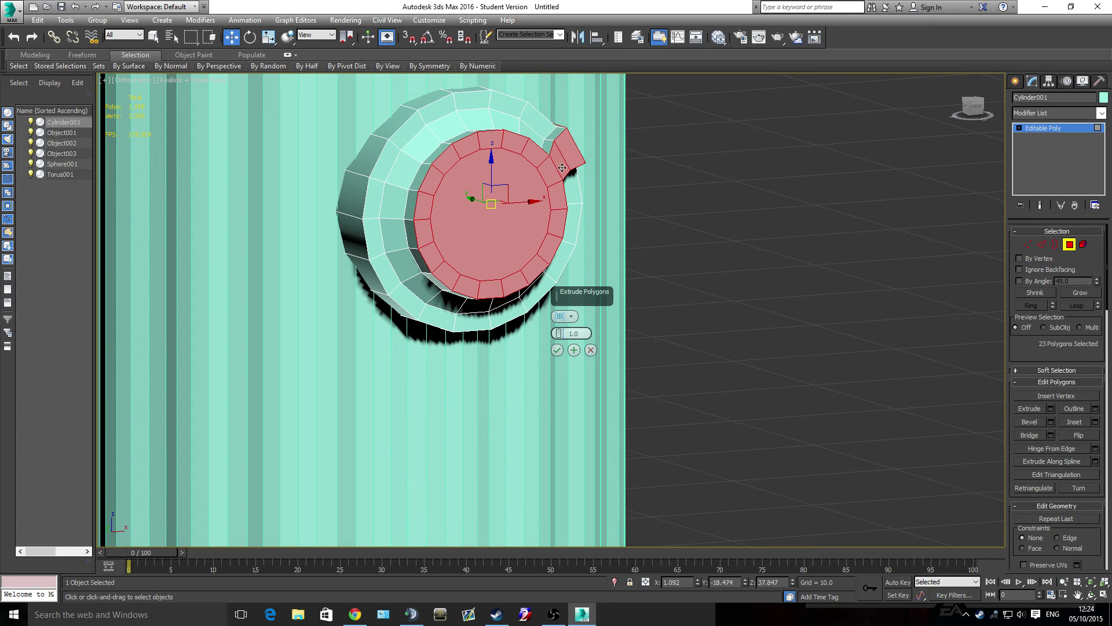
{"action": "left_click", "coordinate": [531, 212]}
{"action": "left_click", "coordinate": [532, 268]}
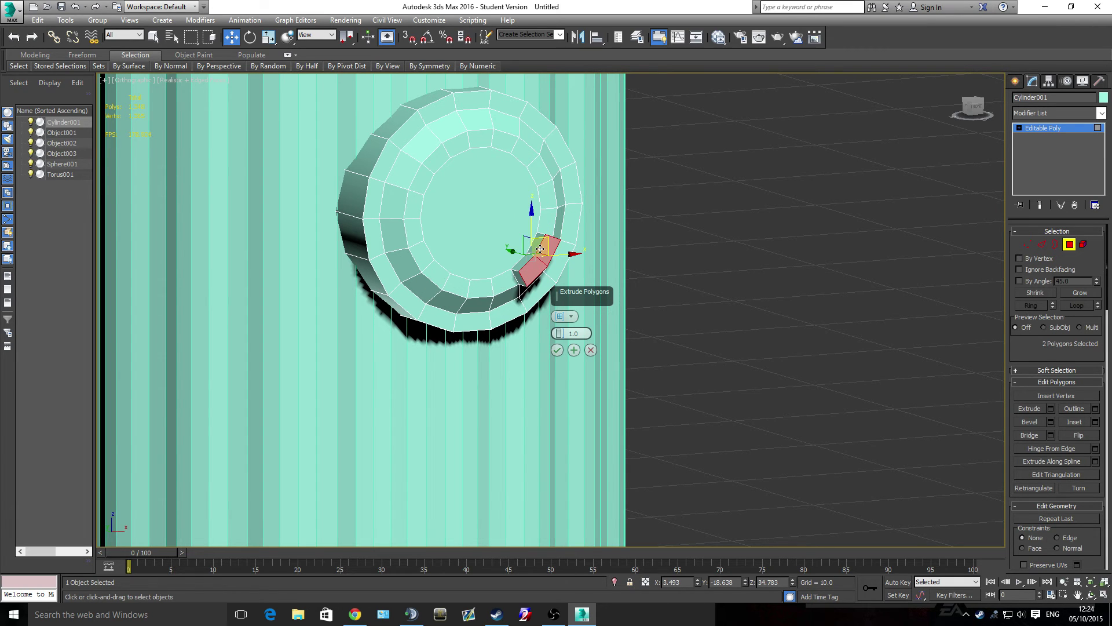
{"action": "left_click", "coordinate": [547, 219], "text": "shift"}
{"action": "left_click", "coordinate": [523, 229], "text": "ctrl"}
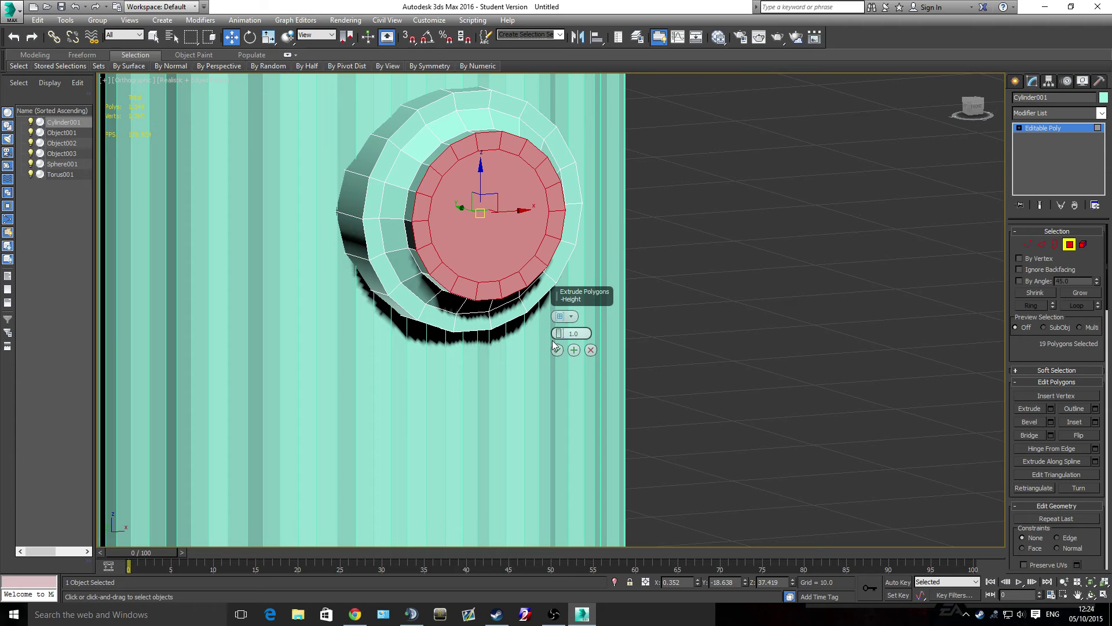
{"action": "left_click", "coordinate": [556, 350]}
{"action": "left_click", "coordinate": [479, 226]}
{"action": "mouse_move", "coordinate": [602, 267]}
{"action": "middle_mouse_down", "text": "alt"}
{"action": "mouse_move", "coordinate": [461, 223]}
{"action": "mouse_move", "coordinate": [459, 257]}
{"action": "mouse_move", "coordinate": [699, 341]}
{"action": "middle_mouse_up", "text": "alt"}
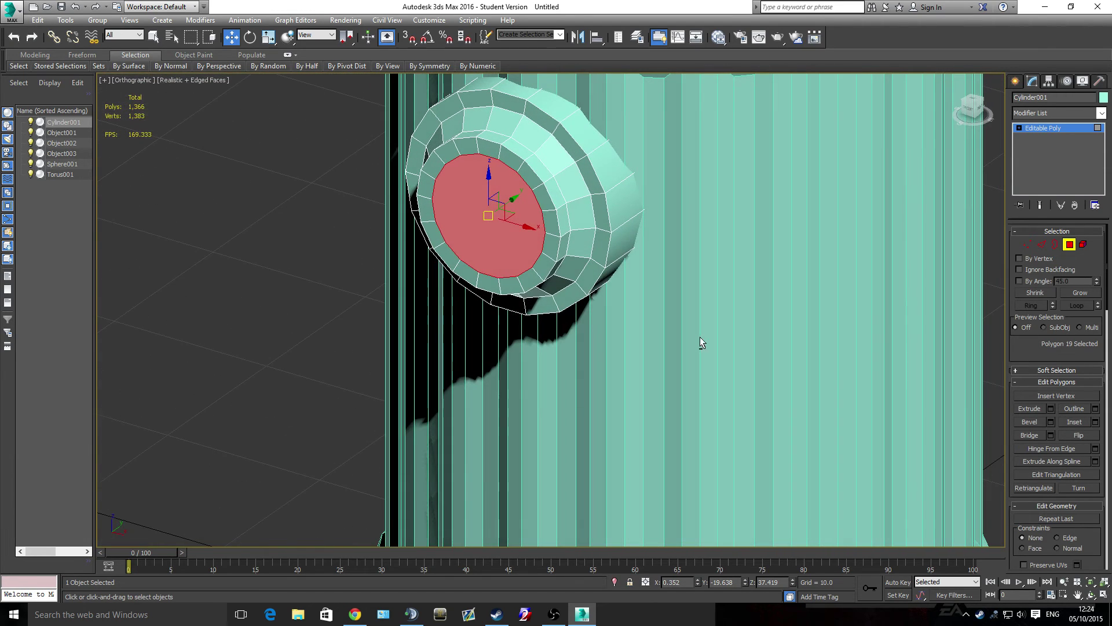
Bevel the centre cap inward, then inset it into a smaller face
{"action": "left_click", "coordinate": [1048, 421]}
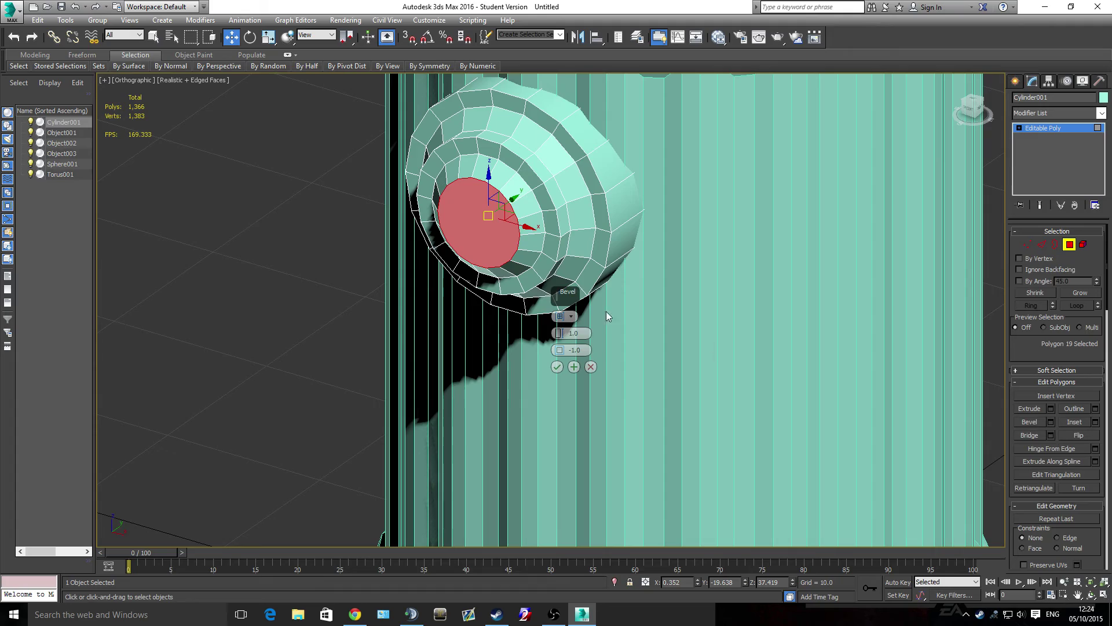
{"action": "left_click", "coordinate": [559, 370]}
{"action": "mouse_move", "coordinate": [537, 343]}
{"action": "middle_mouse_down", "text": "alt"}
{"action": "mouse_move", "coordinate": [654, 342]}
{"action": "mouse_move", "coordinate": [677, 314]}
{"action": "mouse_move", "coordinate": [627, 296]}
{"action": "mouse_move", "coordinate": [481, 315]}
{"action": "mouse_move", "coordinate": [504, 362]}
{"action": "mouse_move", "coordinate": [589, 360]}
{"action": "mouse_move", "coordinate": [566, 318]}
{"action": "mouse_move", "coordinate": [507, 312]}
{"action": "mouse_move", "coordinate": [571, 322]}
{"action": "middle_mouse_up", "text": "alt"}
{"action": "scroll", "coordinate": [464, 237], "scroll_direction": "up", "scroll_amount": 5}
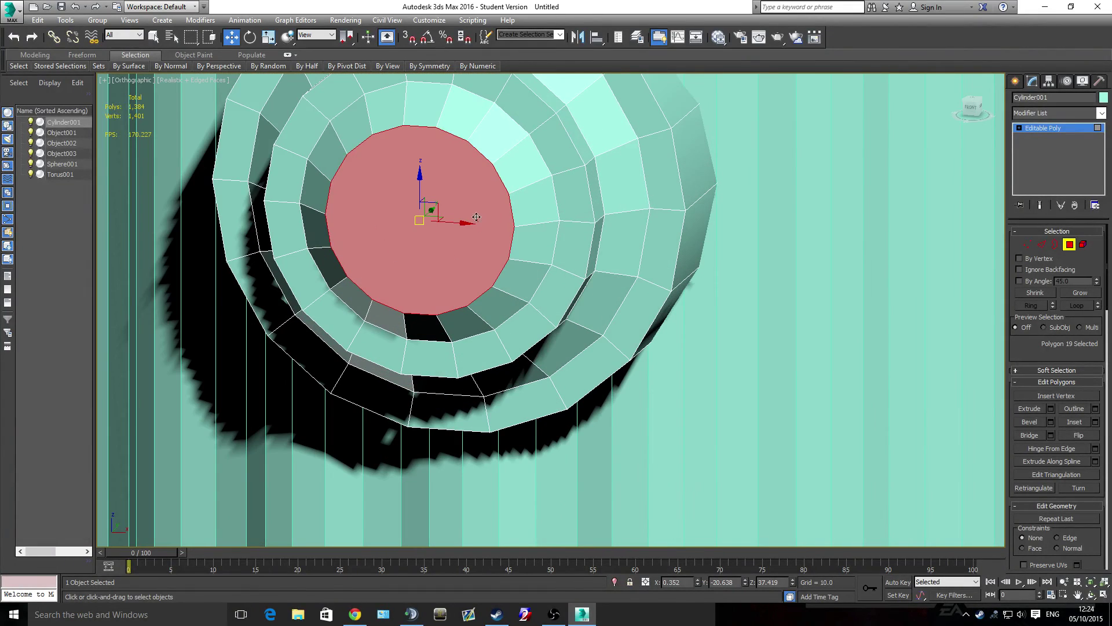
{"action": "left_click", "coordinate": [1095, 422]}
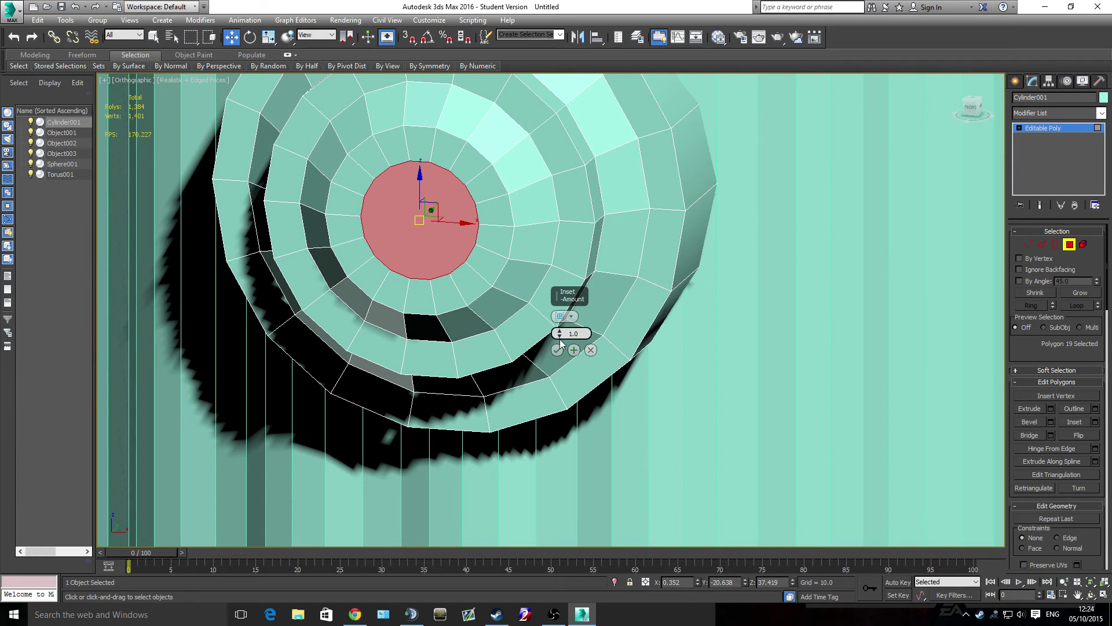
{"action": "left_click_drag", "start_coordinate": [560, 334], "coordinate": [546, 300]}
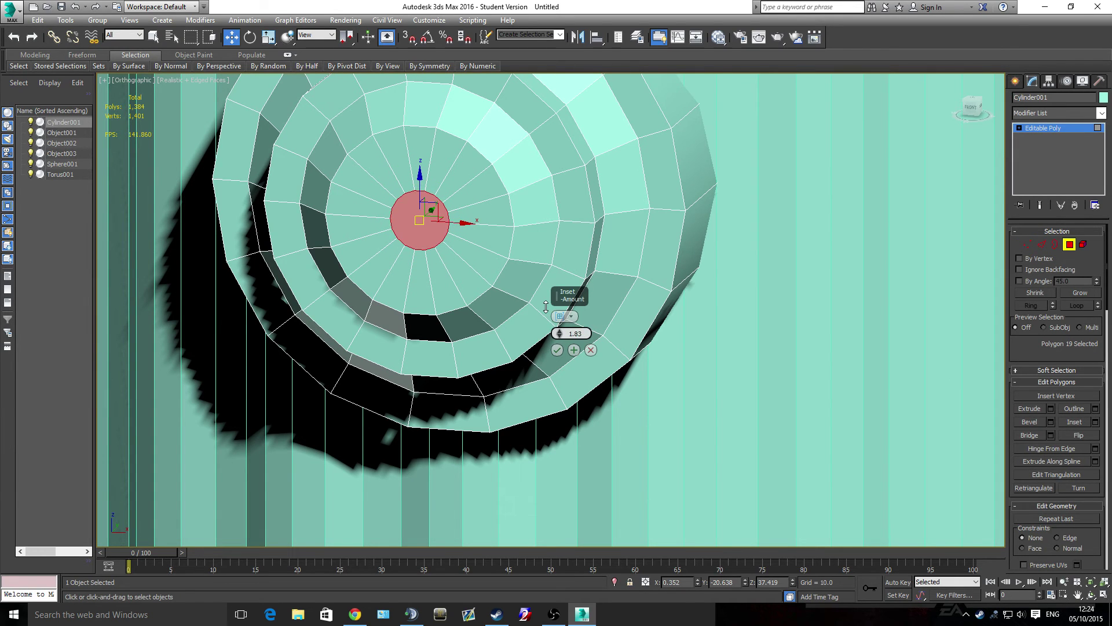
{"action": "left_click", "coordinate": [557, 350]}
Extrude the small centre face into a raised stub
{"action": "left_click", "coordinate": [1051, 408]}
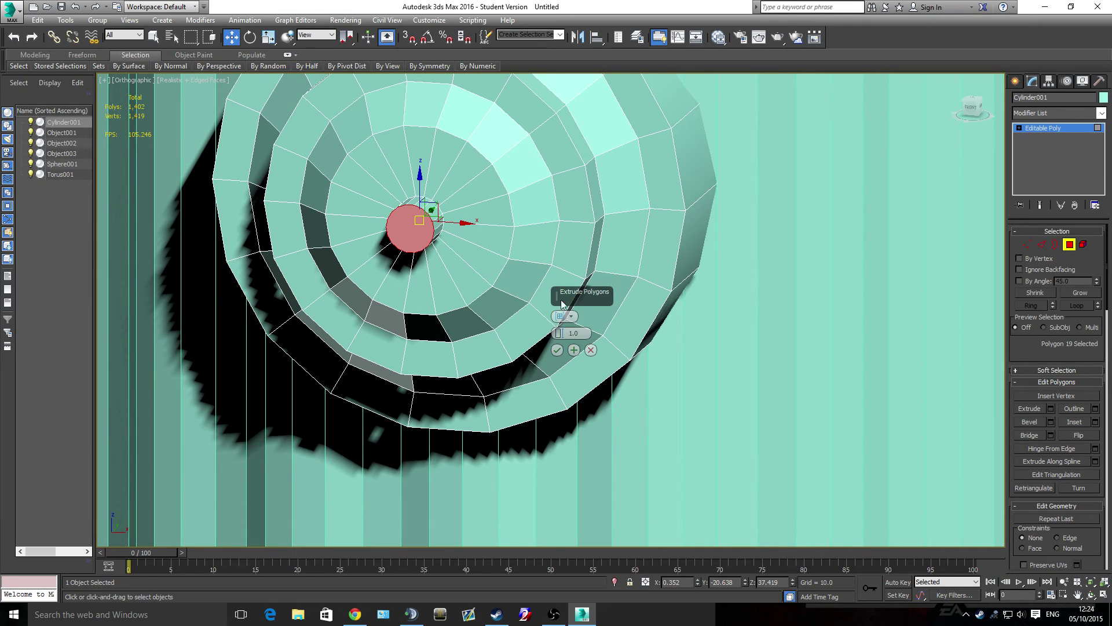
{"action": "left_click", "coordinate": [565, 350]}
{"action": "scroll", "coordinate": [658, 355], "scroll_direction": "down", "scroll_amount": 5}
{"action": "scroll", "coordinate": [658, 354], "scroll_direction": "down", "scroll_amount": 2}
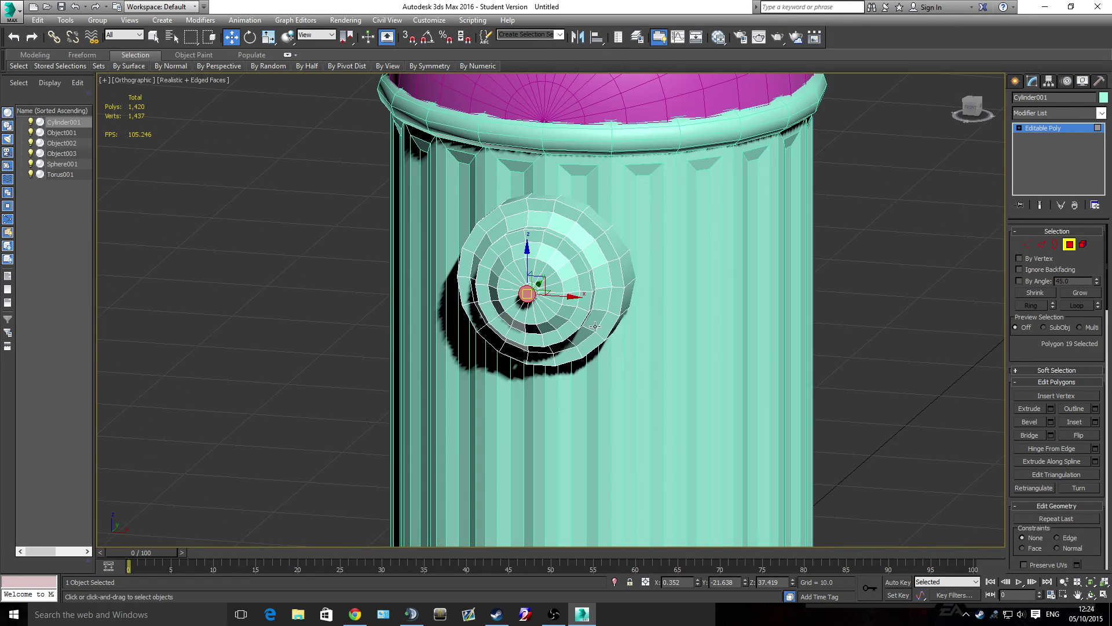
{"action": "mouse_move", "coordinate": [658, 355]}
{"action": "middle_mouse_down", "text": "alt"}
{"action": "mouse_move", "coordinate": [733, 336]}
{"action": "mouse_move", "coordinate": [675, 348]}
{"action": "middle_mouse_up", "text": "alt"}
Deselect the cap and inspect the nozzle, toggling F3/F4 shading and restoring edged faces
{"action": "left_click", "coordinate": [680, 345]}
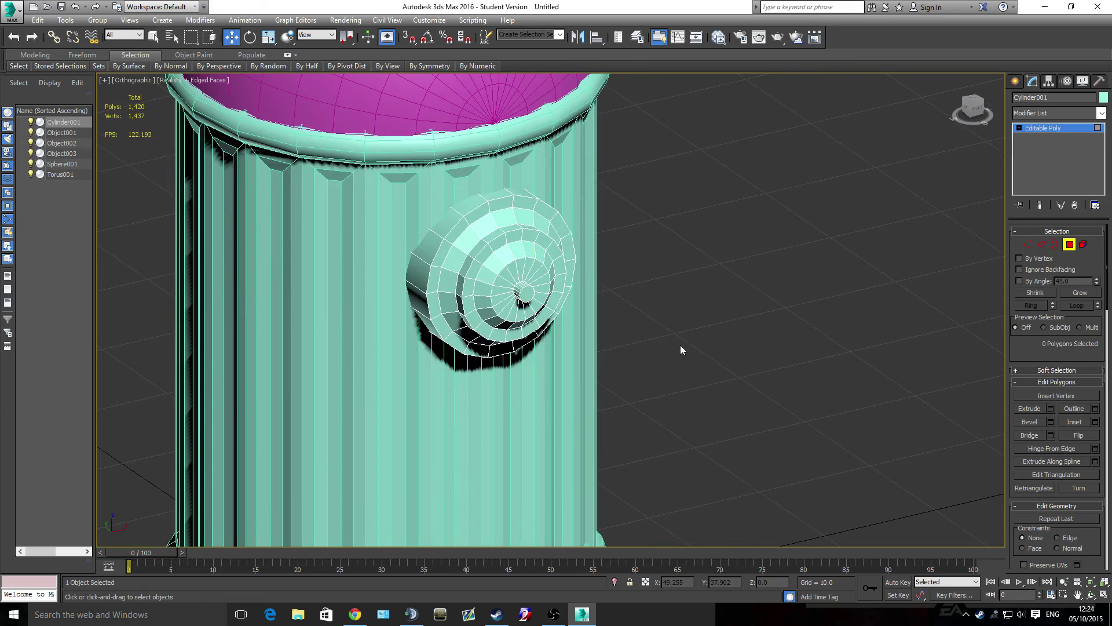
{"action": "key", "text": "F4"}
{"action": "scroll", "coordinate": [654, 336], "scroll_direction": "down", "scroll_amount": 2}
{"action": "scroll", "coordinate": [620, 330], "scroll_direction": "up", "scroll_amount": 5}
{"action": "scroll", "coordinate": [596, 336], "scroll_direction": "down", "scroll_amount": 6}
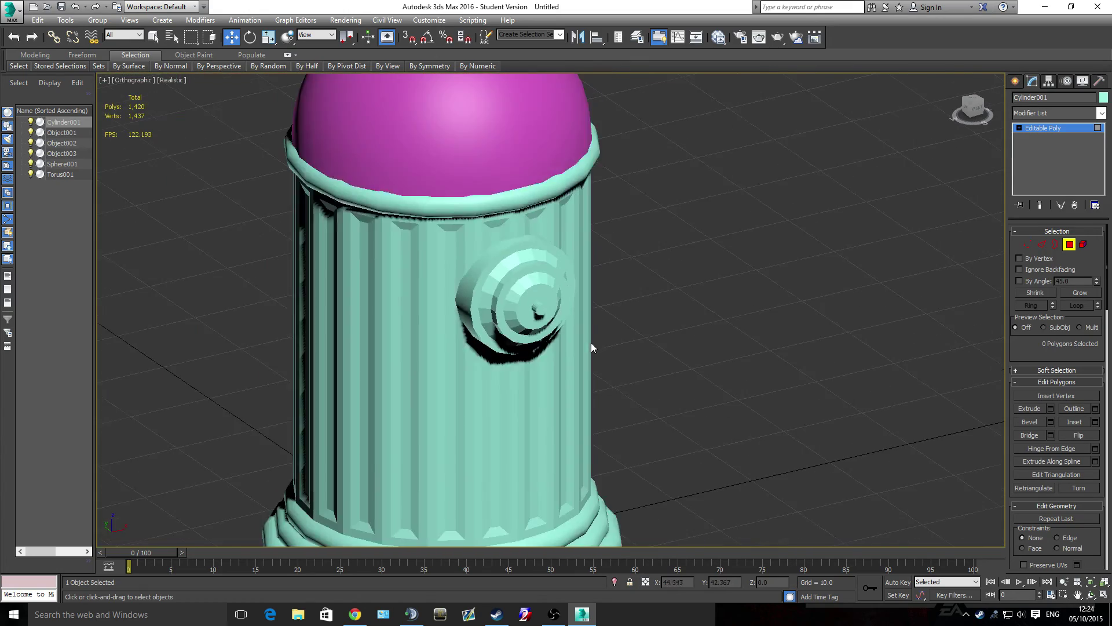
{"action": "scroll", "coordinate": [588, 348], "scroll_direction": "down", "scroll_amount": 2}
{"action": "mouse_move", "coordinate": [585, 352]}
{"action": "middle_mouse_down", "text": "alt"}
{"action": "mouse_move", "coordinate": [676, 349]}
{"action": "mouse_move", "coordinate": [624, 315]}
{"action": "mouse_move", "coordinate": [492, 335]}
{"action": "mouse_move", "coordinate": [476, 378]}
{"action": "mouse_move", "coordinate": [563, 400]}
{"action": "mouse_move", "coordinate": [670, 365]}
{"action": "mouse_move", "coordinate": [622, 346]}
{"action": "mouse_move", "coordinate": [513, 347]}
{"action": "mouse_move", "coordinate": [621, 353]}
{"action": "mouse_move", "coordinate": [585, 357]}
{"action": "mouse_move", "coordinate": [596, 353]}
{"action": "middle_mouse_up", "text": "alt"}
{"action": "scroll", "coordinate": [596, 353], "scroll_direction": "up", "scroll_amount": 3}
{"action": "scroll", "coordinate": [596, 353], "scroll_direction": "up", "scroll_amount": 3}
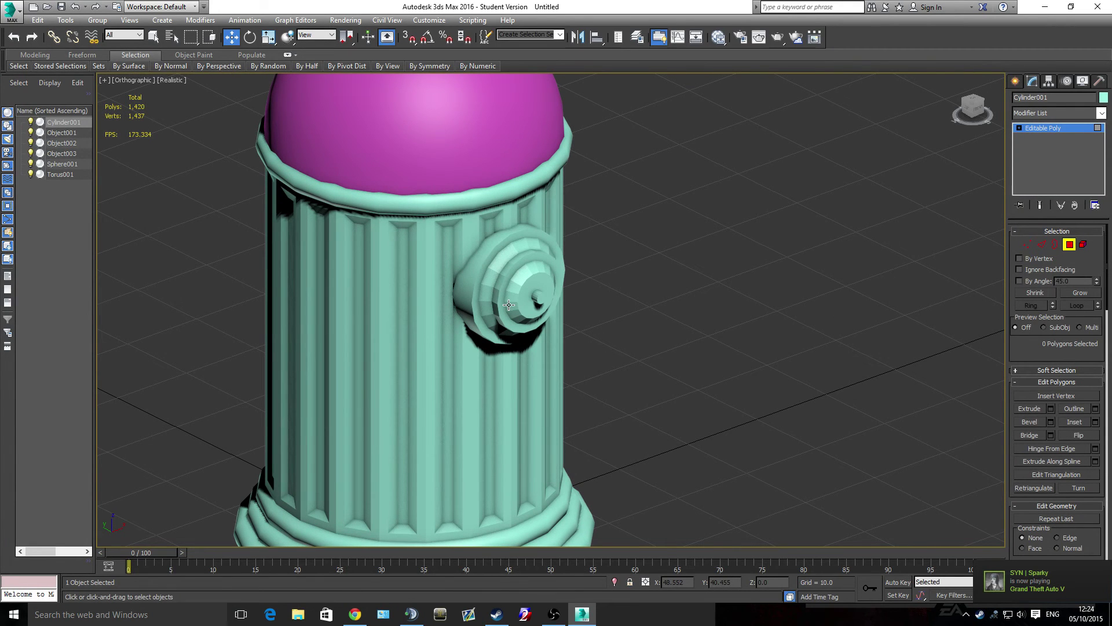
{"action": "key", "text": "F3"}
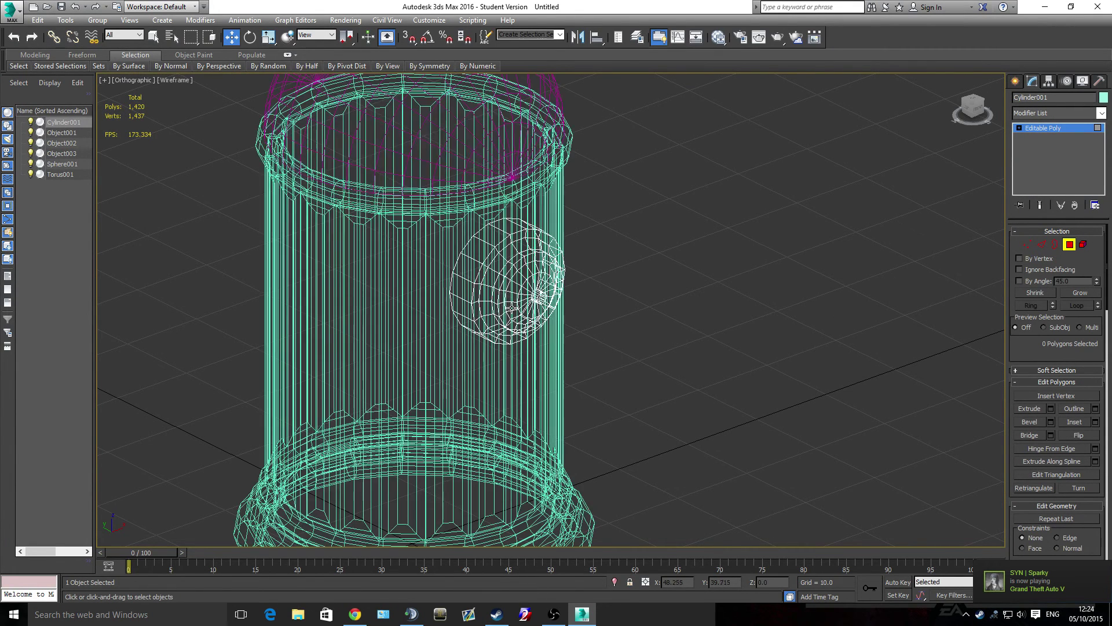
{"action": "key", "text": "F3"}
{"action": "key", "text": "F4"}
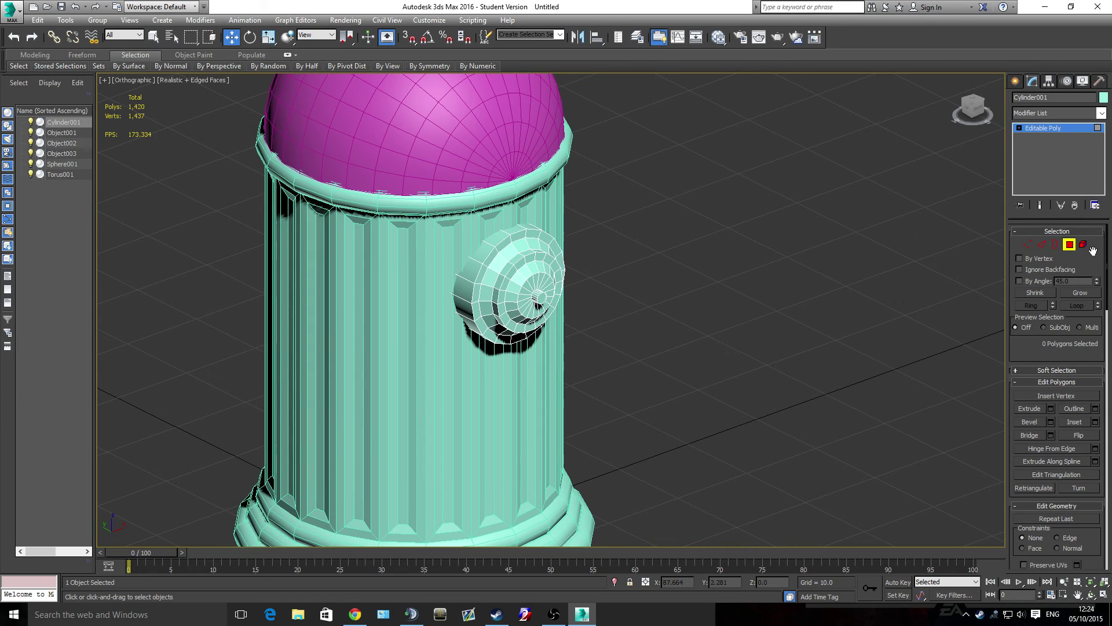
Select the whole side nozzle as one element in Element mode
{"action": "key", "text": "5"}
{"action": "left_click", "coordinate": [525, 291]}
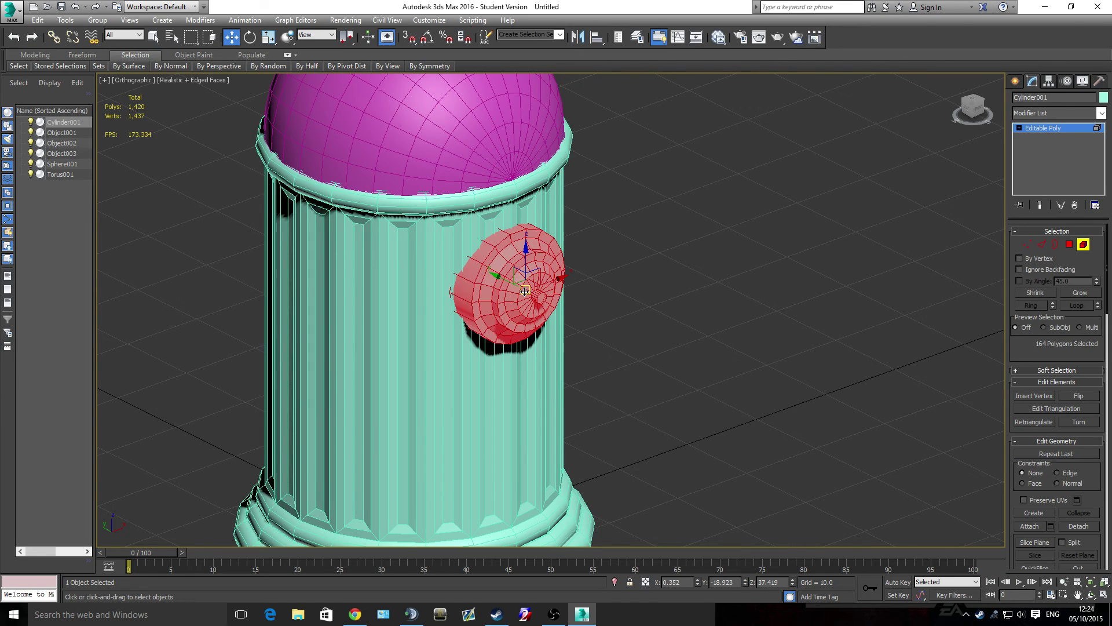
{"action": "scroll", "coordinate": [513, 308], "scroll_direction": "down", "scroll_amount": 3}
{"action": "middle_click_drag", "start_coordinate": [551, 322], "coordinate": [472, 85], "text": "alt"}
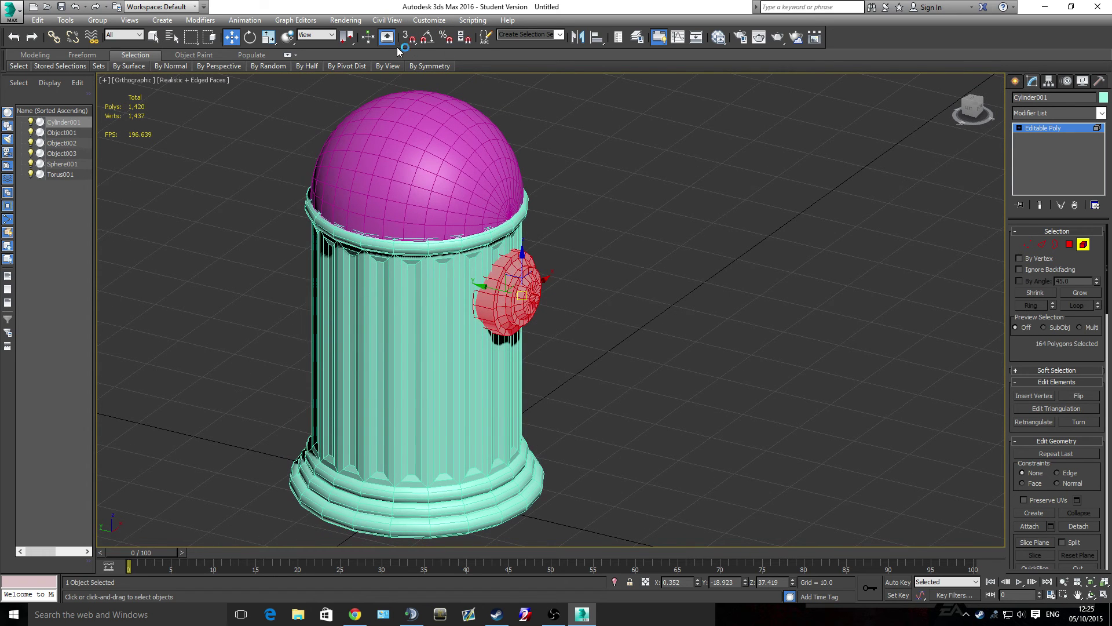
With Angle Snap on, Shift-rotate the nozzle 180° to create a rotated copy
{"action": "left_click", "coordinate": [427, 39]}
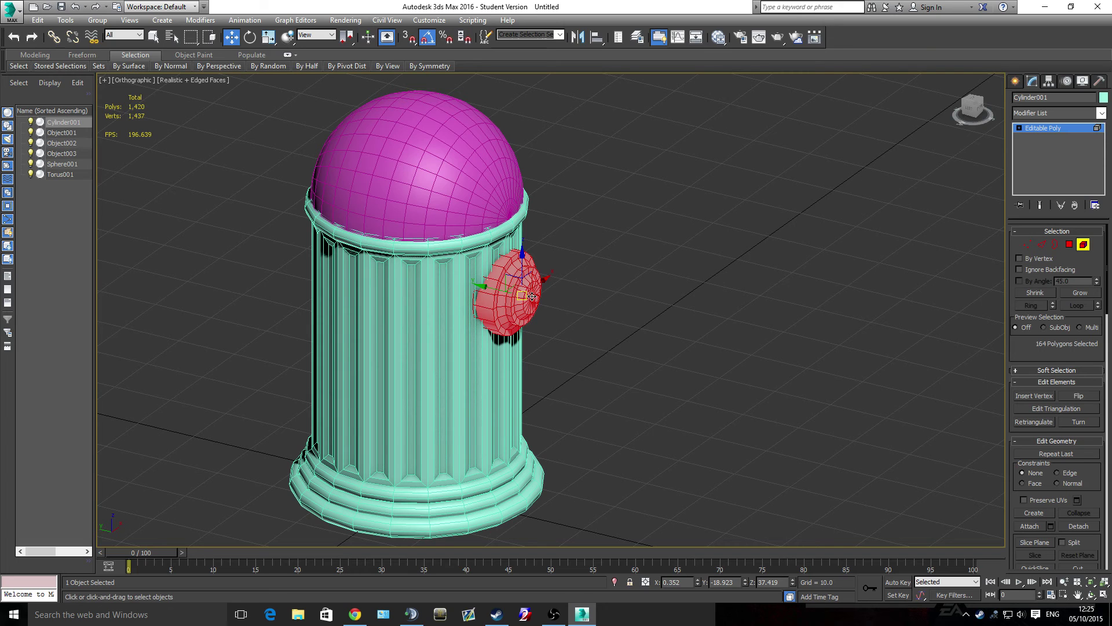
{"action": "key", "text": "r"}
{"action": "key", "text": "e"}
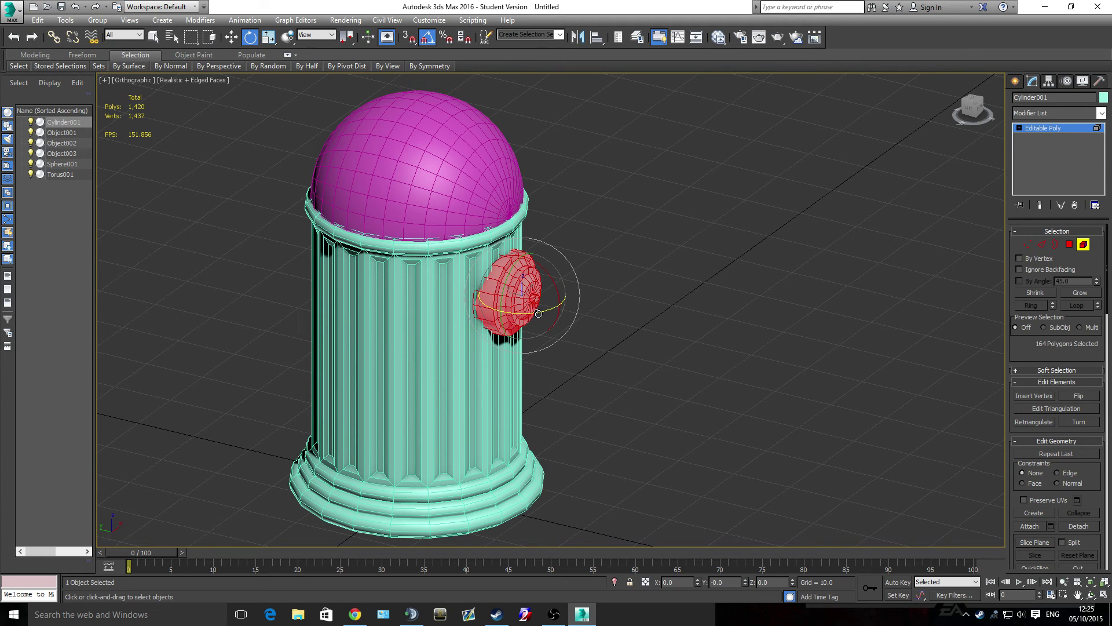
{"action": "left_click_drag", "start_coordinate": [547, 315], "coordinate": [435, 312], "text": "shift"}
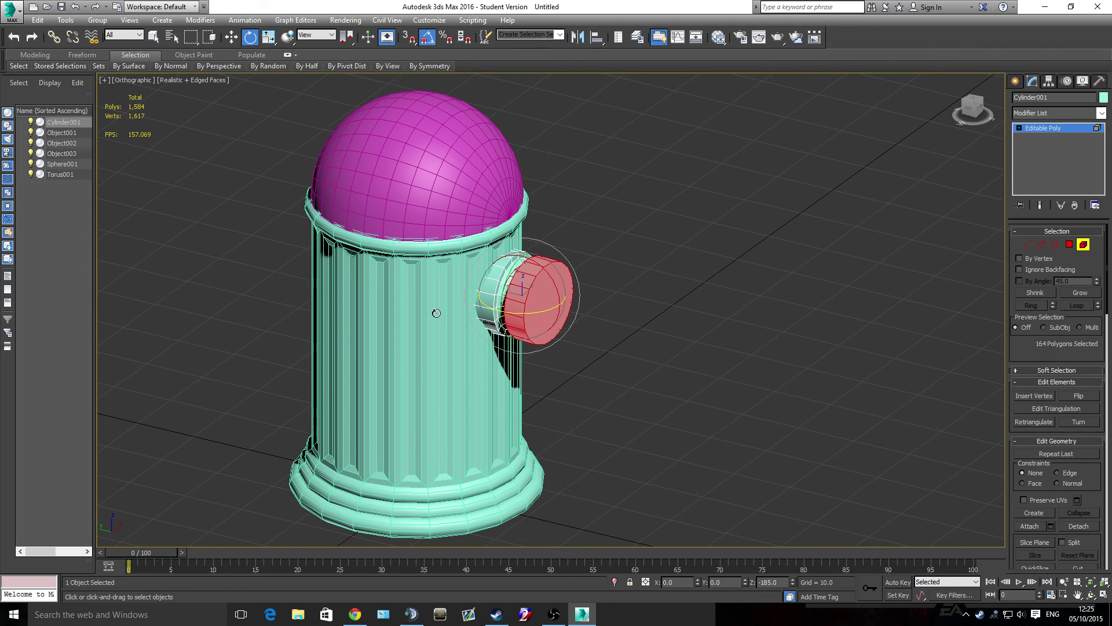
{"action": "left_click_drag", "start_coordinate": [434, 312], "coordinate": [442, 332], "text": "shift"}
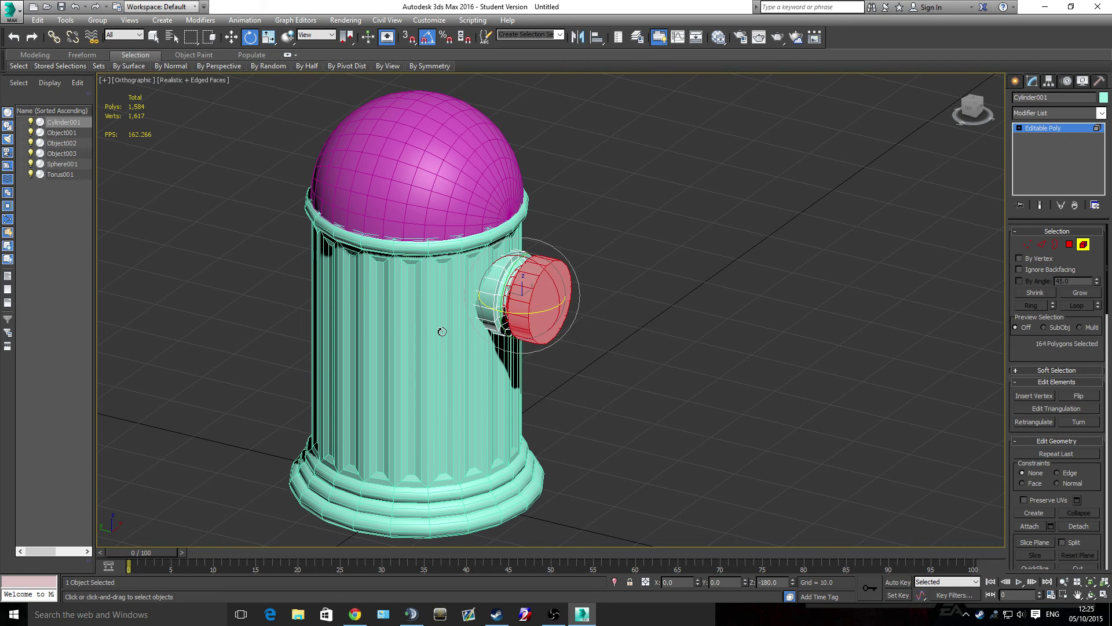
Clone the nozzle as Object004 and move the copy to the hydrant's opposite left side
{"action": "left_click", "coordinate": [592, 315]}
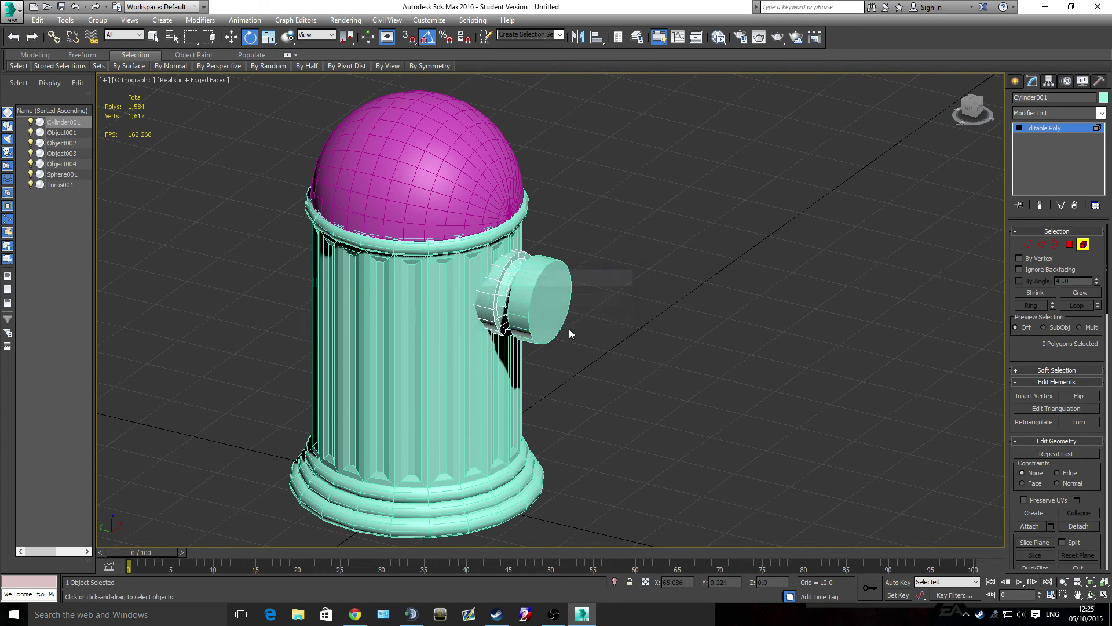
{"action": "mouse_move", "coordinate": [551, 313]}
{"action": "middle_mouse_down", "text": "alt"}
{"action": "mouse_move", "coordinate": [565, 342]}
{"action": "mouse_move", "coordinate": [605, 342]}
{"action": "middle_mouse_up", "text": "alt"}
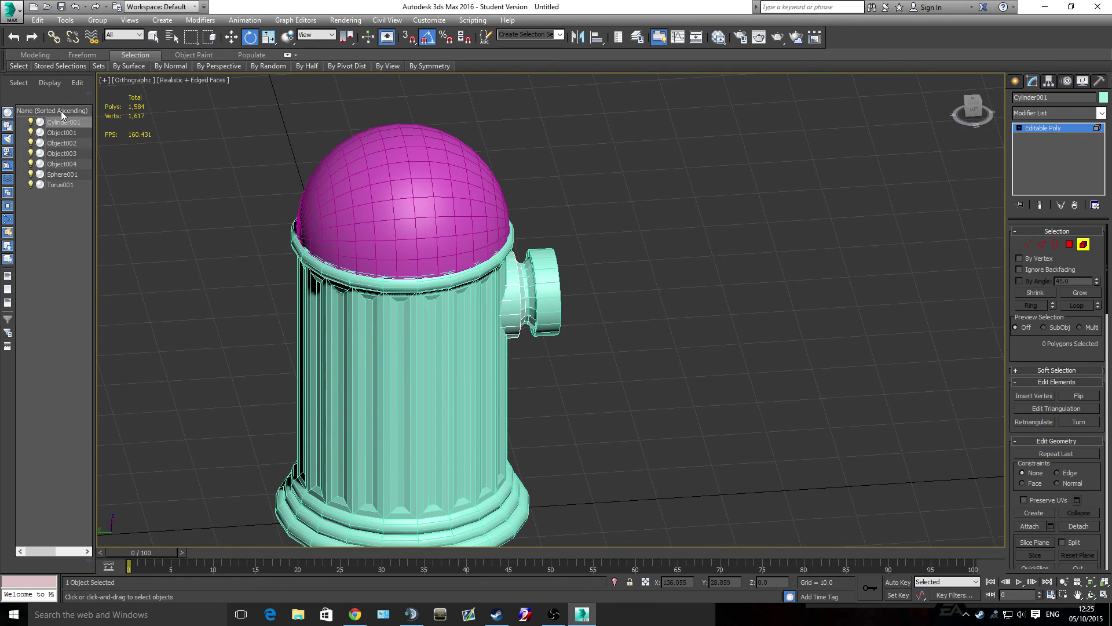
{"action": "left_click", "coordinate": [83, 164]}
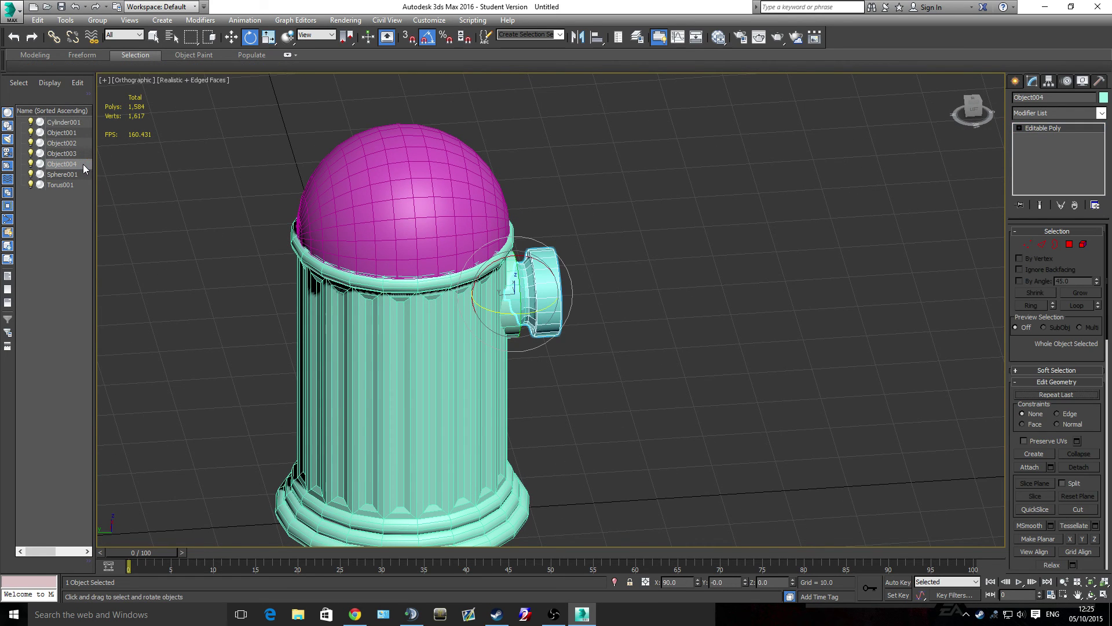
{"action": "left_click", "coordinate": [1083, 245]}
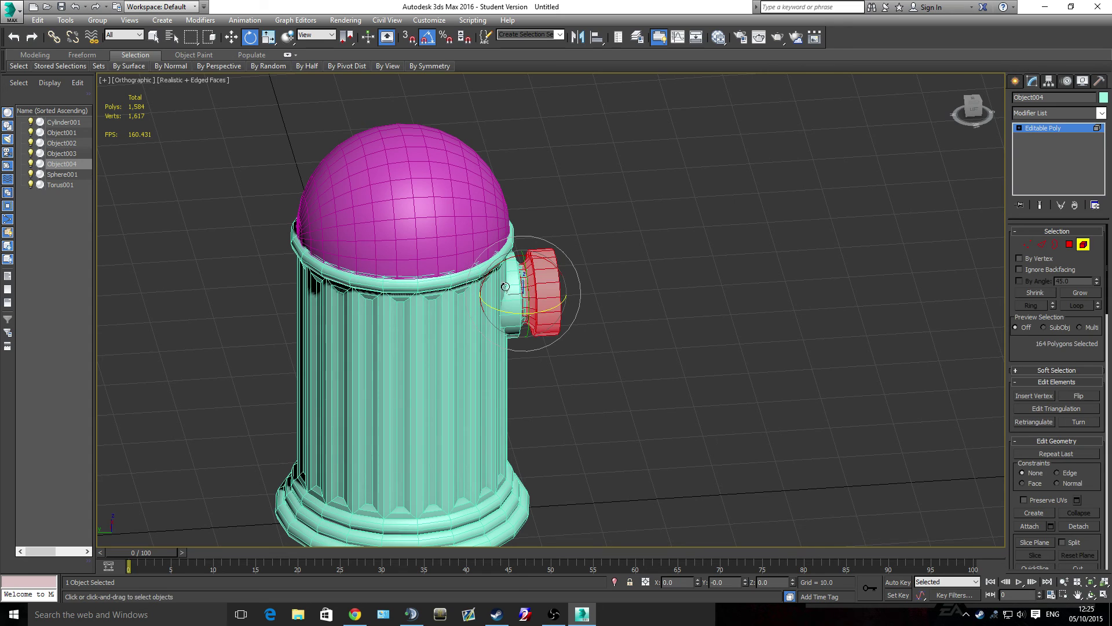
{"action": "key", "text": "w"}
{"action": "left_click_drag", "start_coordinate": [494, 294], "coordinate": [257, 304]}
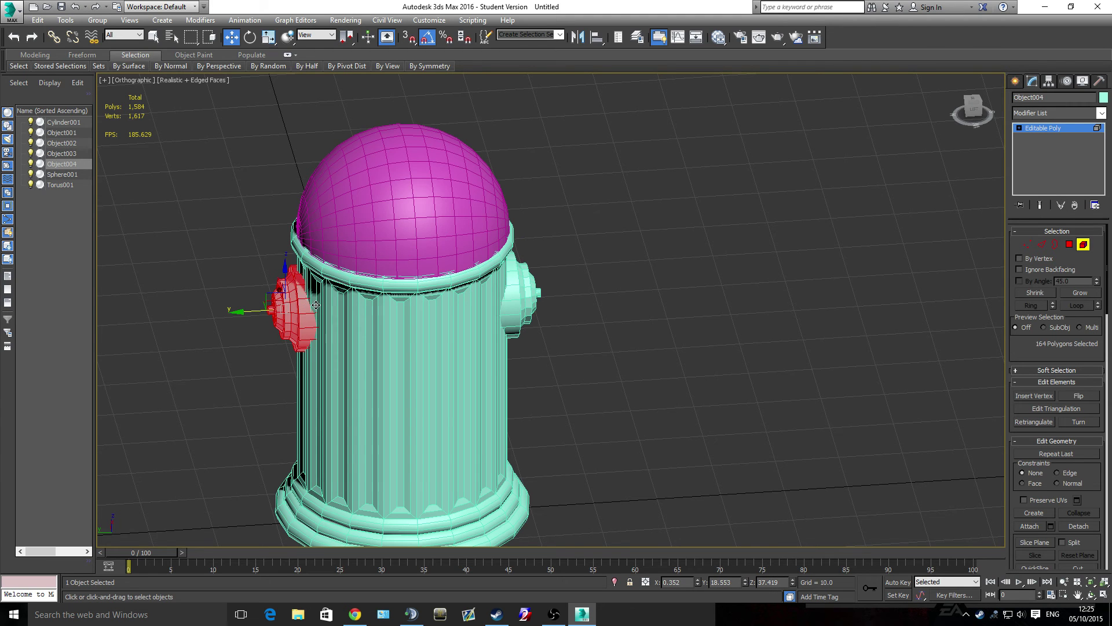
Switch to Top view, clear the polygon selection, and orbit and zoom in on the hydrant
{"action": "key", "text": "t"}
{"action": "scroll", "coordinate": [558, 304], "scroll_direction": "up", "scroll_amount": 1}
{"action": "scroll", "coordinate": [558, 307], "scroll_direction": "up", "scroll_amount": 3}
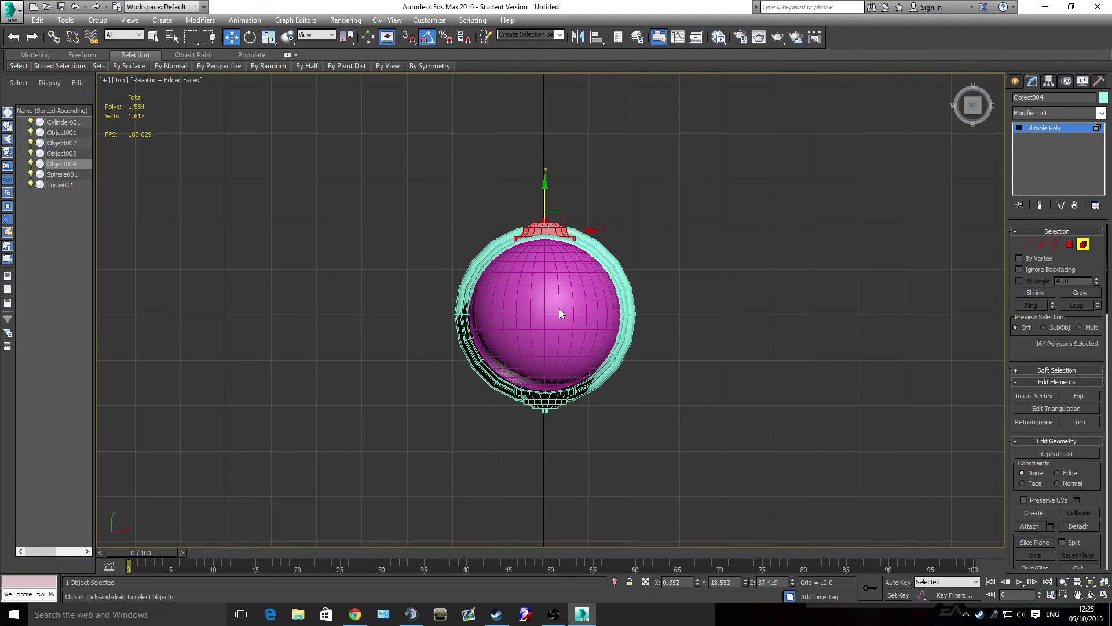
{"action": "left_click", "coordinate": [686, 361]}
{"action": "mouse_move", "coordinate": [685, 360]}
{"action": "middle_mouse_down", "text": "alt"}
{"action": "mouse_move", "coordinate": [653, 389]}
{"action": "mouse_move", "coordinate": [761, 332]}
{"action": "mouse_move", "coordinate": [742, 316]}
{"action": "mouse_move", "coordinate": [632, 297]}
{"action": "mouse_move", "coordinate": [697, 342]}
{"action": "mouse_move", "coordinate": [731, 329]}
{"action": "mouse_move", "coordinate": [655, 331]}
{"action": "mouse_move", "coordinate": [620, 346]}
{"action": "mouse_move", "coordinate": [684, 337]}
{"action": "middle_mouse_up", "text": "alt"}
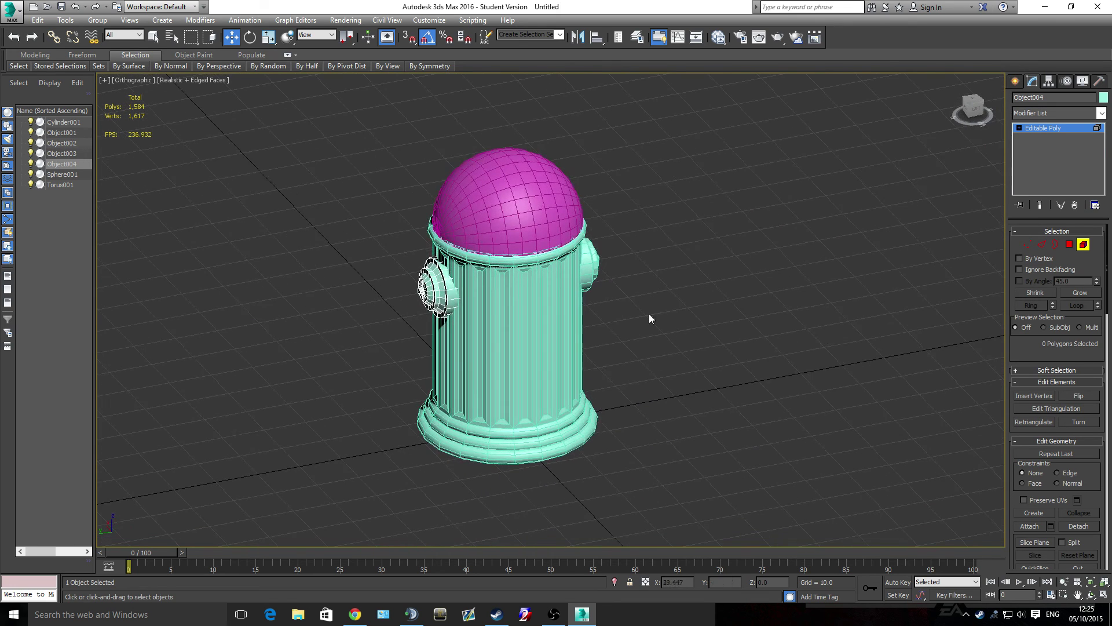
{"action": "scroll", "coordinate": [637, 314], "scroll_direction": "up", "scroll_amount": 3}
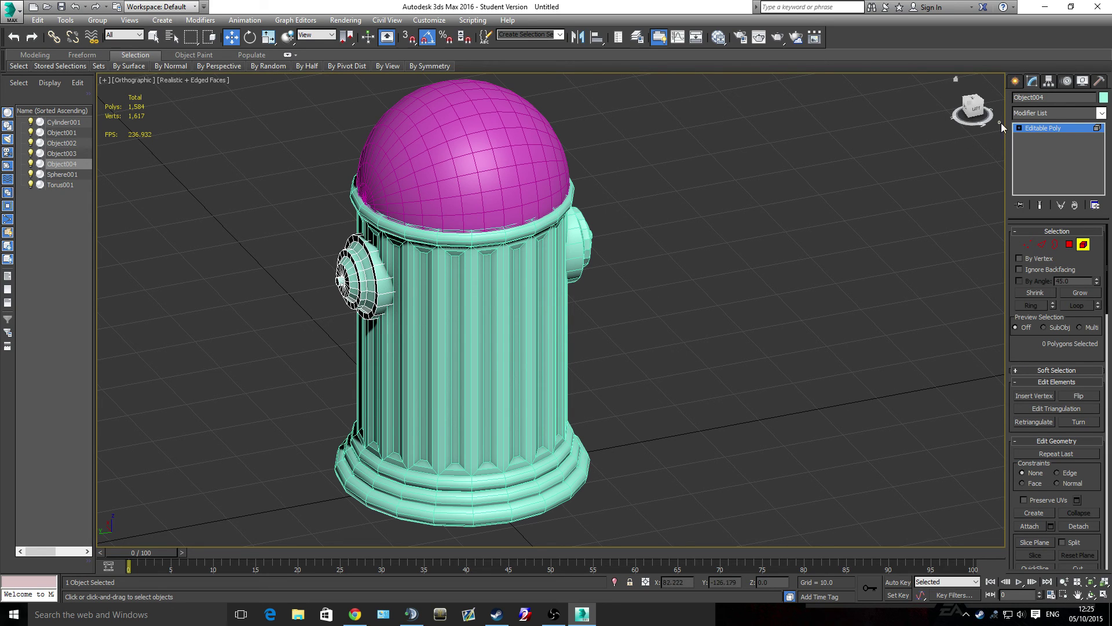
Colour the torus base ring, dome cap and left nozzle dark red
{"action": "left_click", "coordinate": [58, 185]}
{"action": "left_click", "coordinate": [1104, 98]}
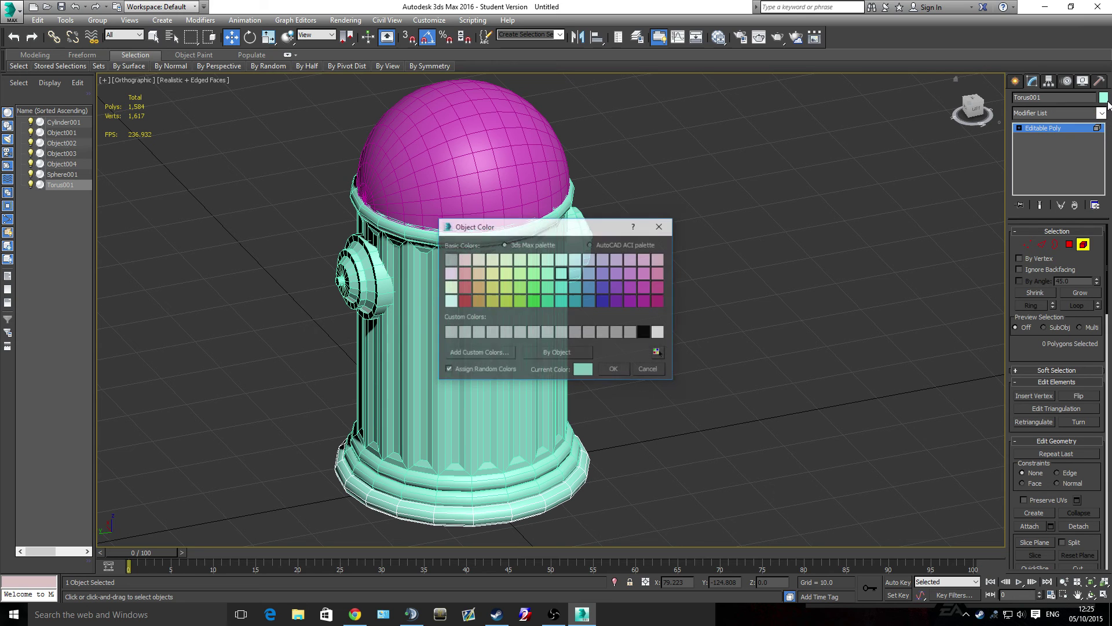
{"action": "left_click", "coordinate": [464, 300]}
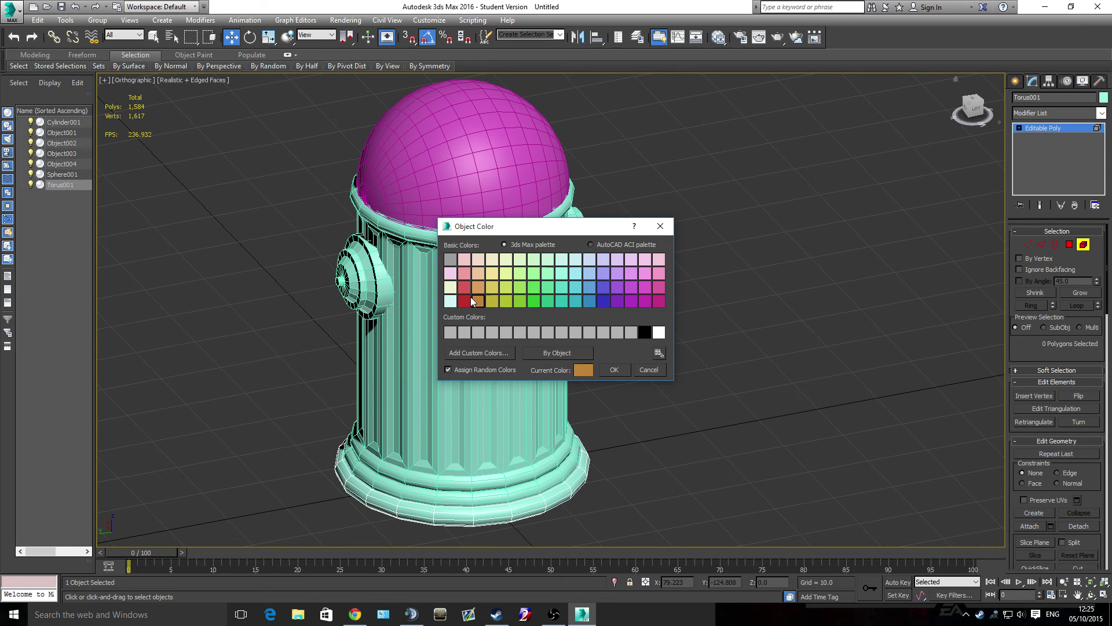
{"action": "left_click", "coordinate": [607, 364]}
{"action": "left_click", "coordinate": [73, 175]}
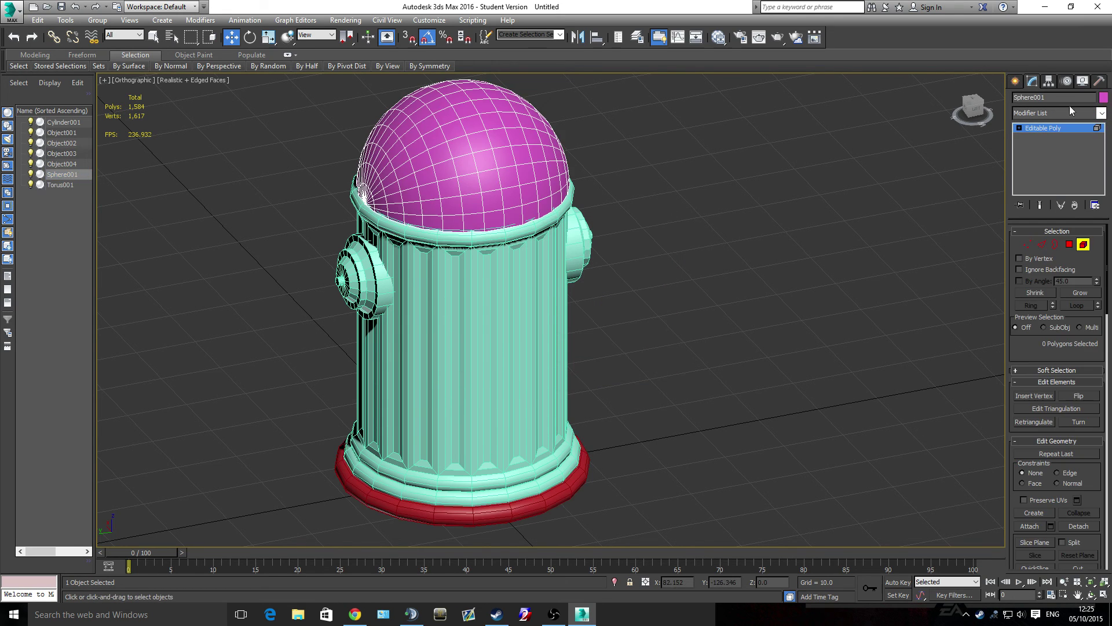
{"action": "left_click", "coordinate": [1104, 97]}
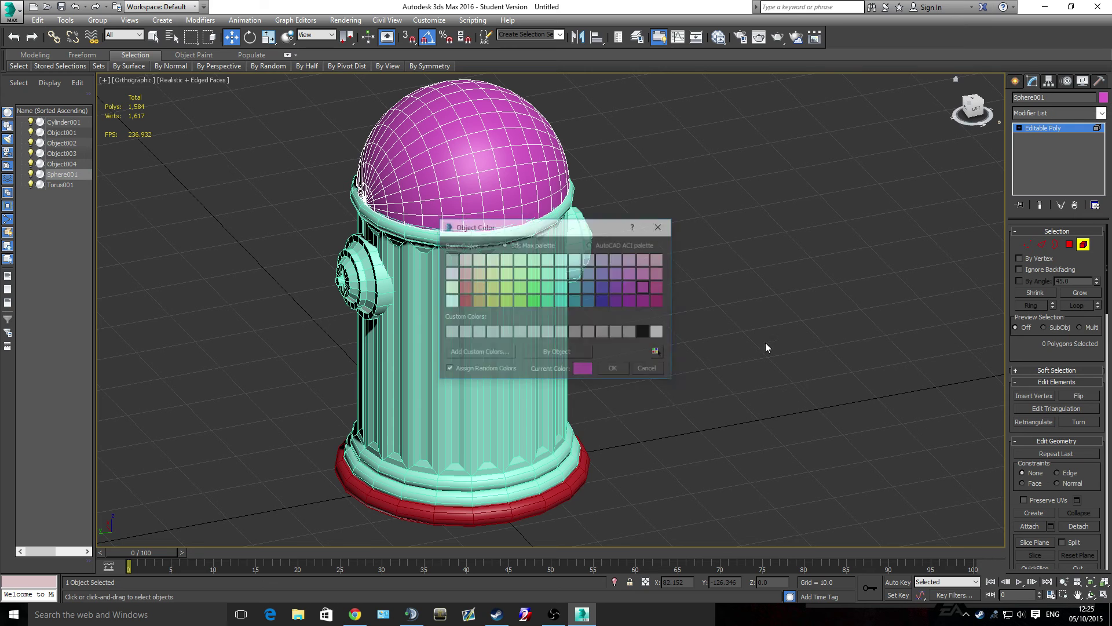
{"action": "left_click", "coordinate": [614, 373]}
{"action": "left_click", "coordinate": [62, 164]}
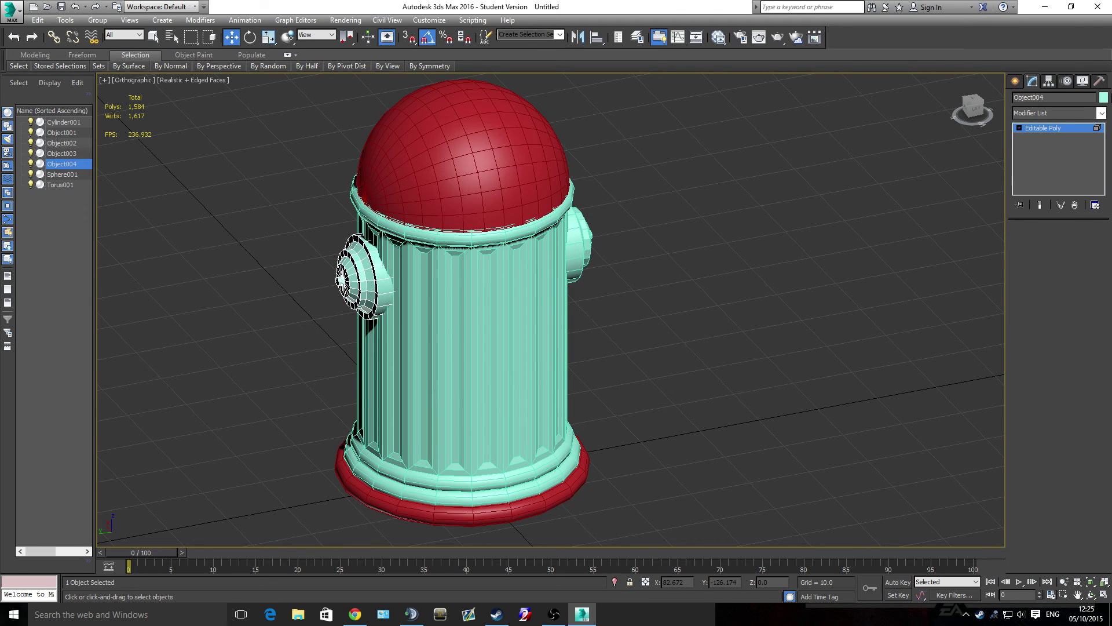
{"action": "left_click", "coordinate": [1104, 99]}
{"action": "left_click", "coordinate": [467, 301]}
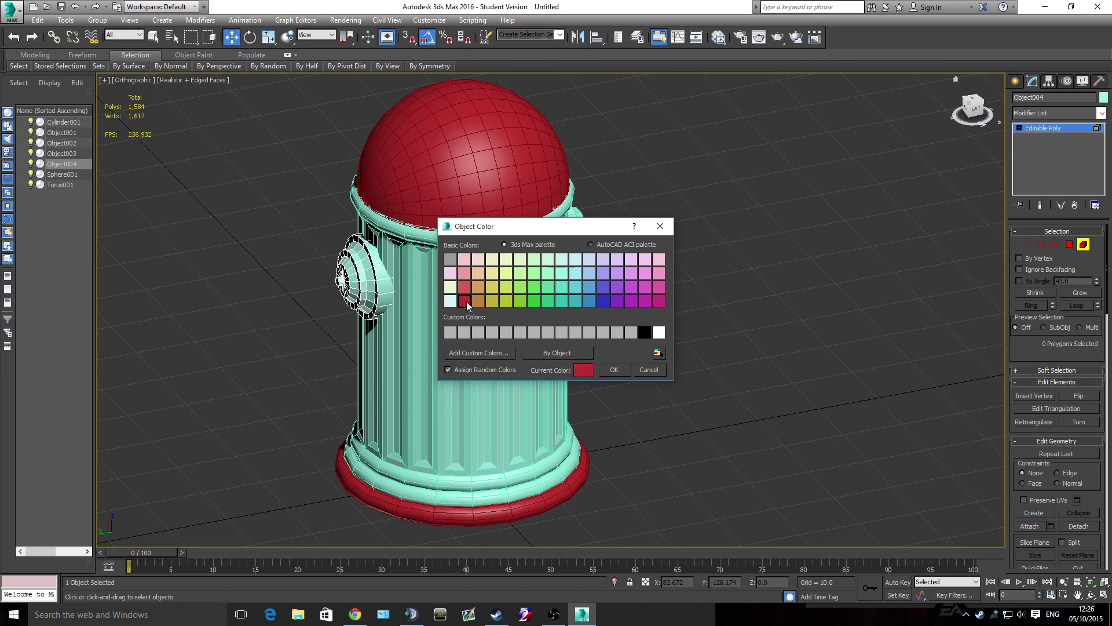
{"action": "left_click", "coordinate": [612, 370]}
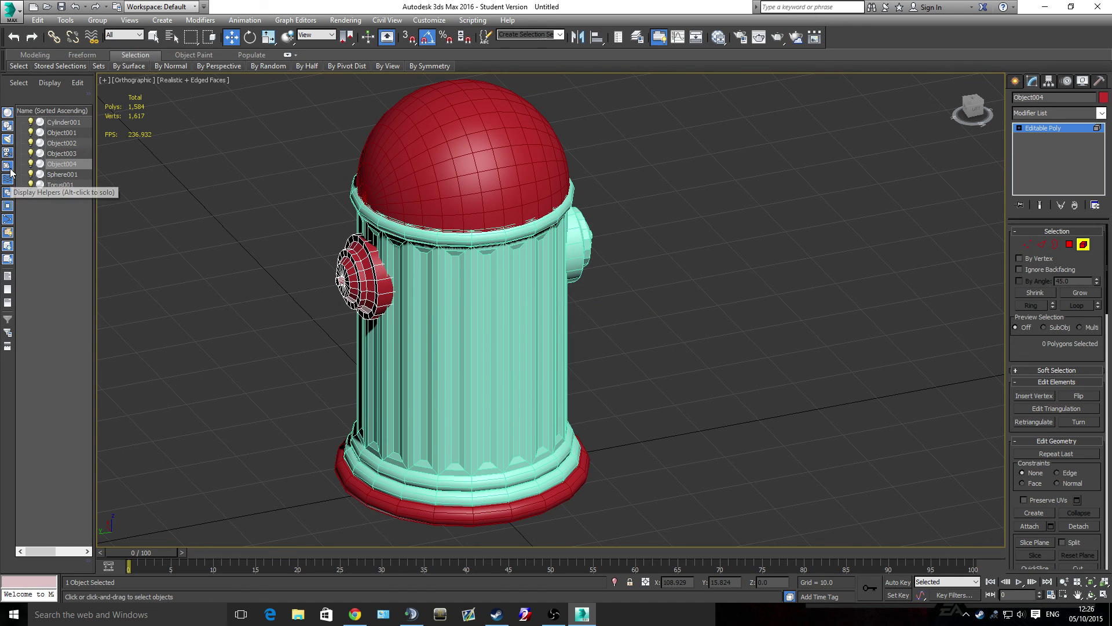
Colour the collar ring under the dome and the fluted body dark red
{"action": "left_click", "coordinate": [61, 154]}
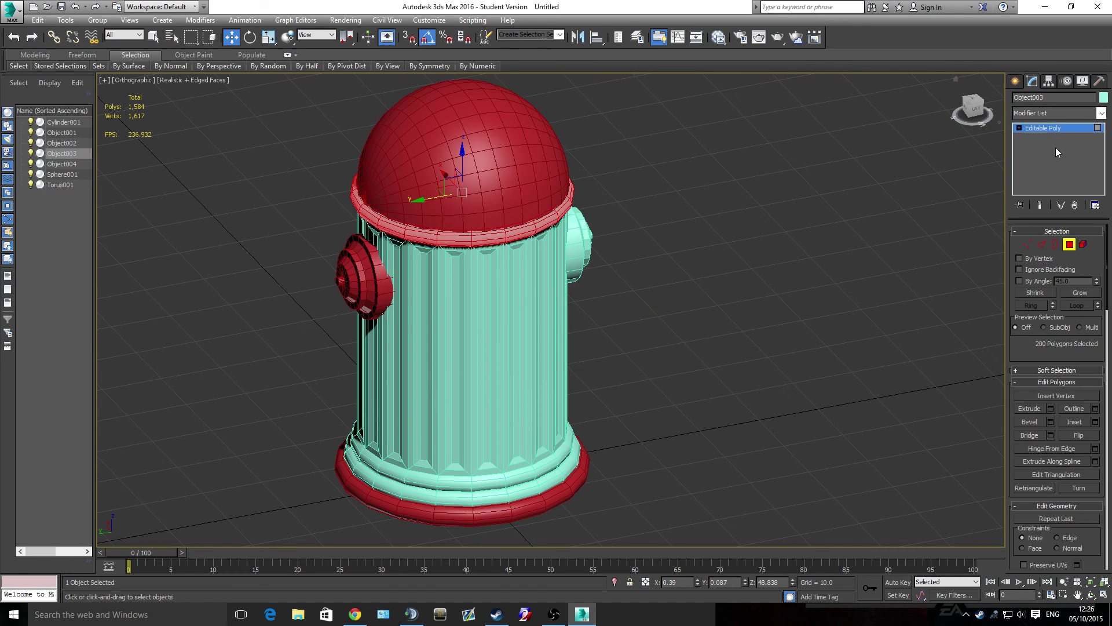
{"action": "left_click", "coordinate": [1104, 99]}
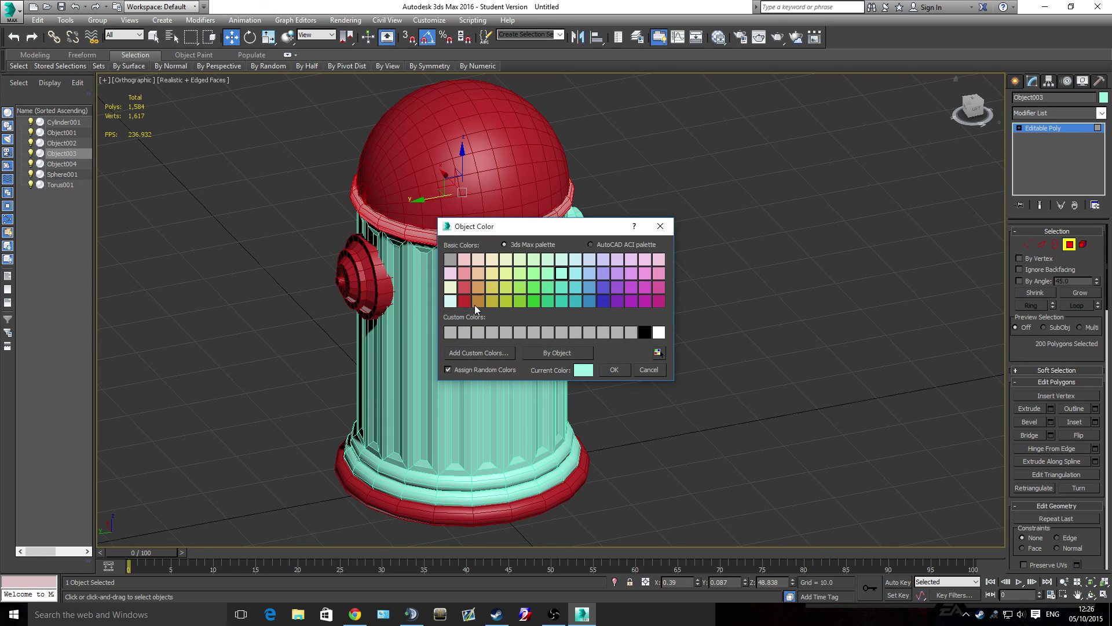
{"action": "left_click", "coordinate": [465, 301]}
{"action": "left_click", "coordinate": [613, 370]}
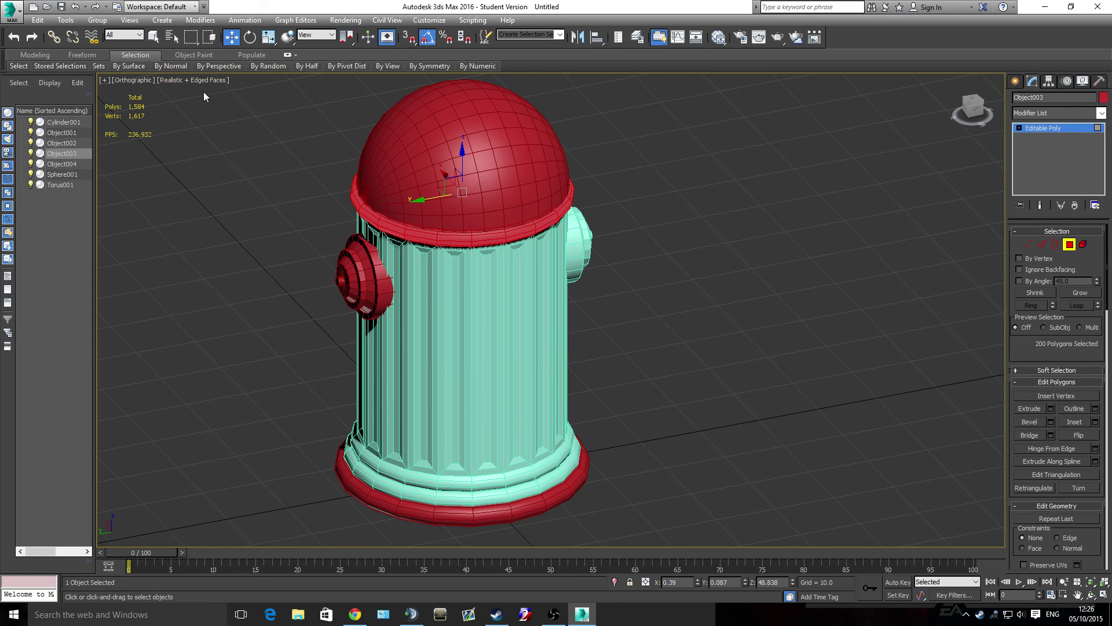
{"action": "left_click", "coordinate": [80, 143]}
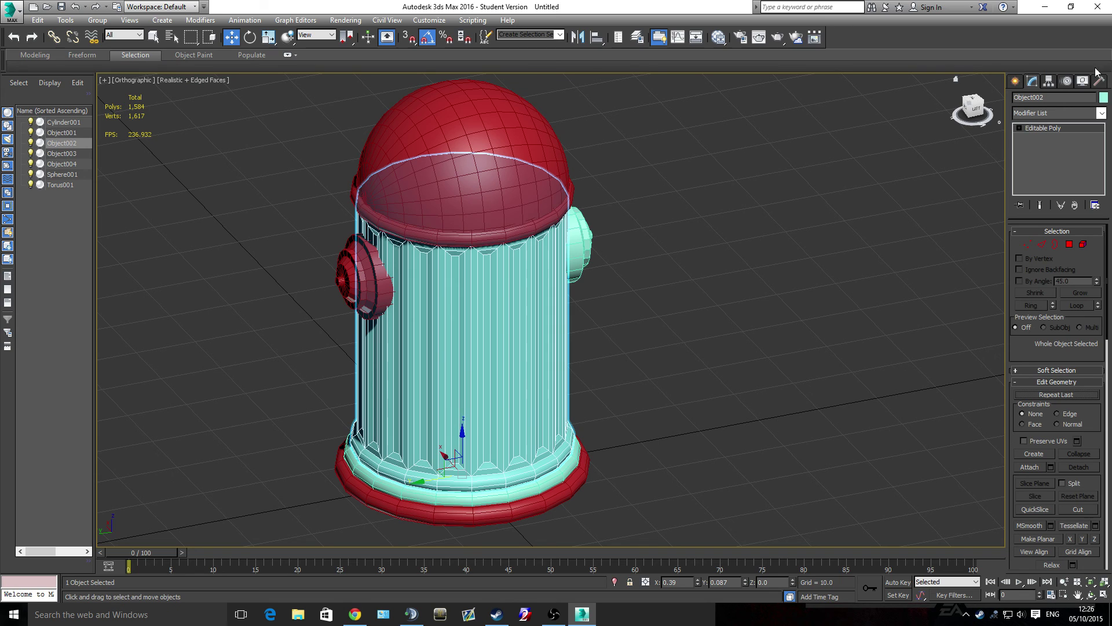
{"action": "left_click", "coordinate": [1103, 97]}
{"action": "left_click", "coordinate": [464, 301]}
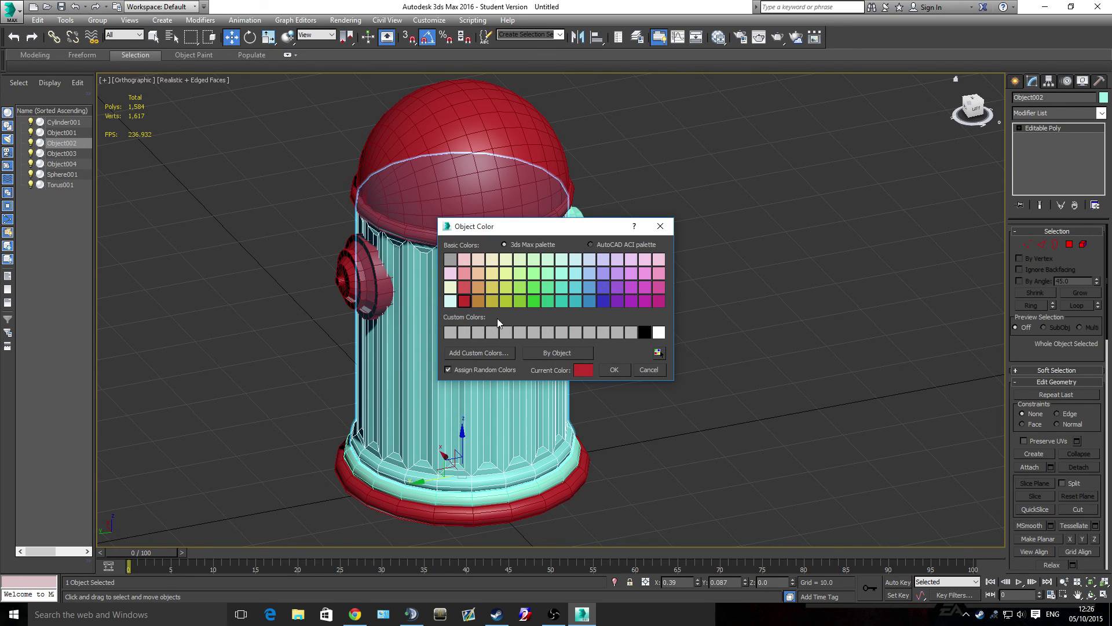
{"action": "left_click", "coordinate": [614, 369]}
Colour the lower ring above the base and the right nozzle dark red
{"action": "left_click", "coordinate": [79, 133]}
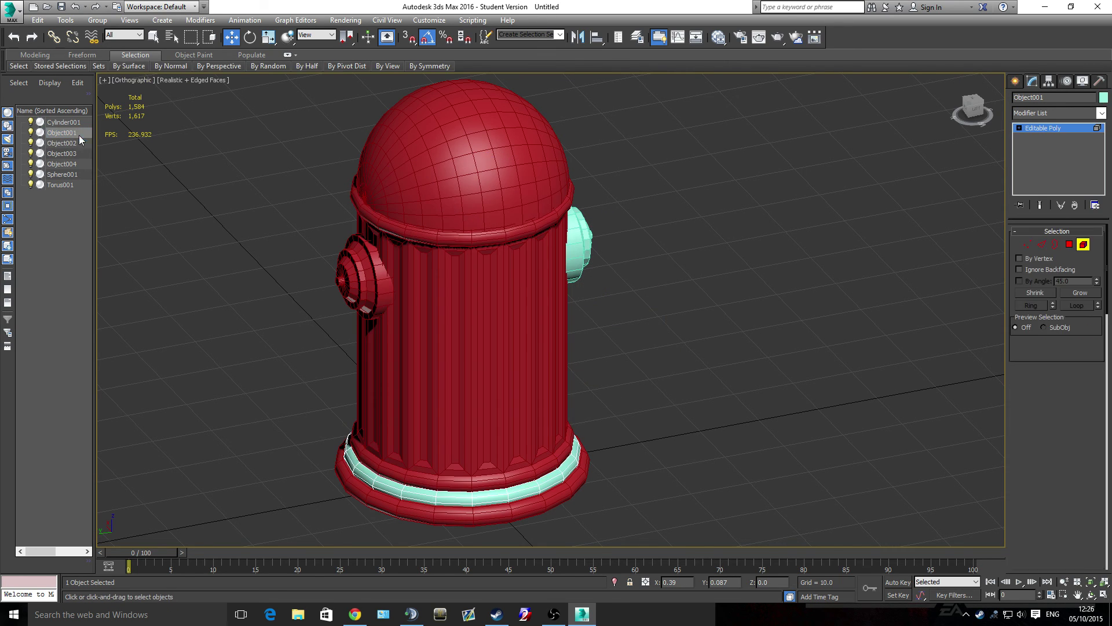
{"action": "left_click", "coordinate": [1103, 97]}
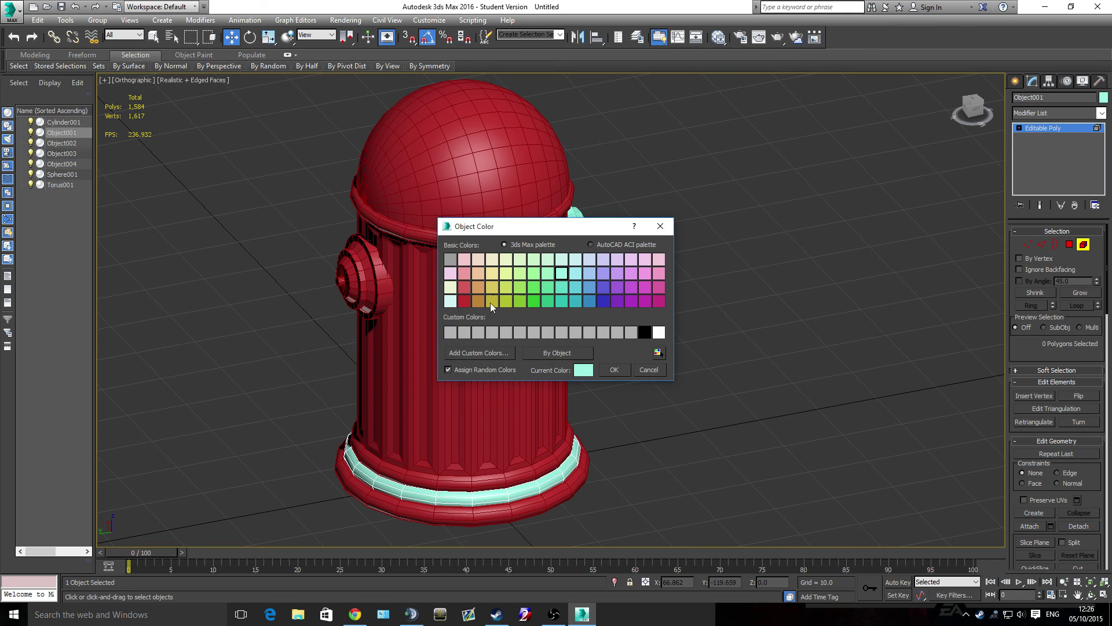
{"action": "left_click", "coordinate": [464, 301]}
{"action": "left_click", "coordinate": [629, 371]}
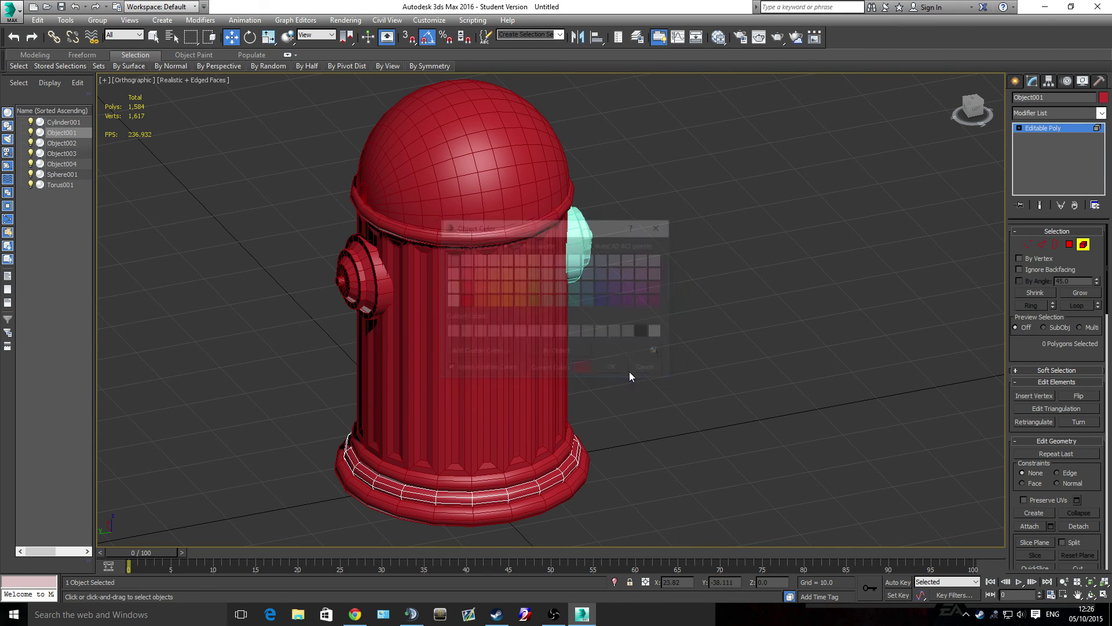
{"action": "left_click", "coordinate": [85, 122]}
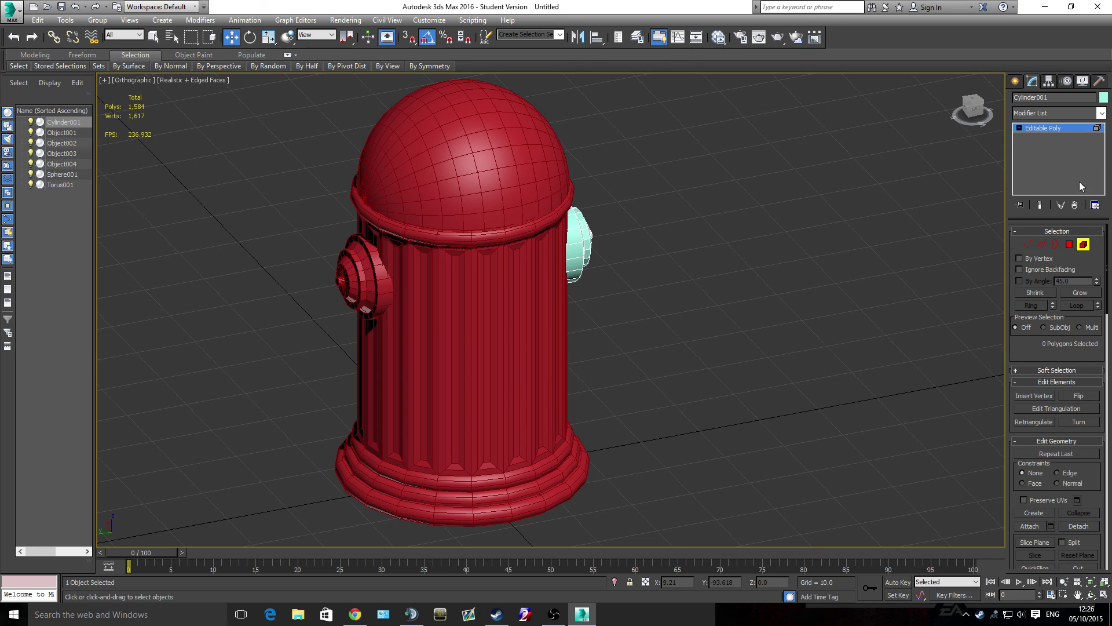
{"action": "left_click", "coordinate": [1103, 97]}
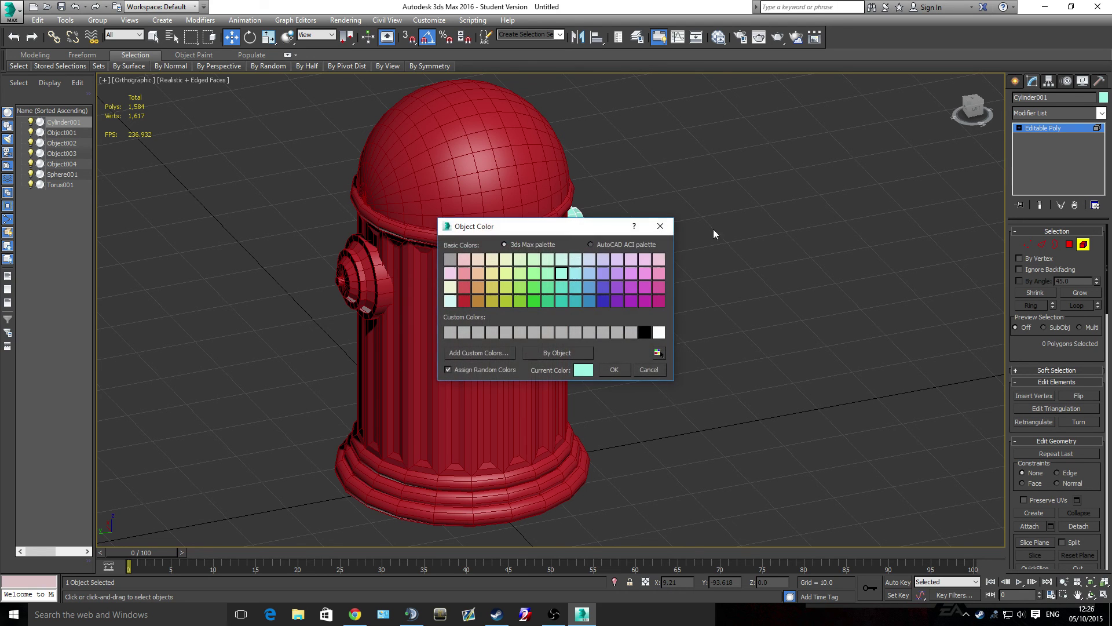
{"action": "left_click", "coordinate": [464, 301]}
{"action": "left_click", "coordinate": [612, 370]}
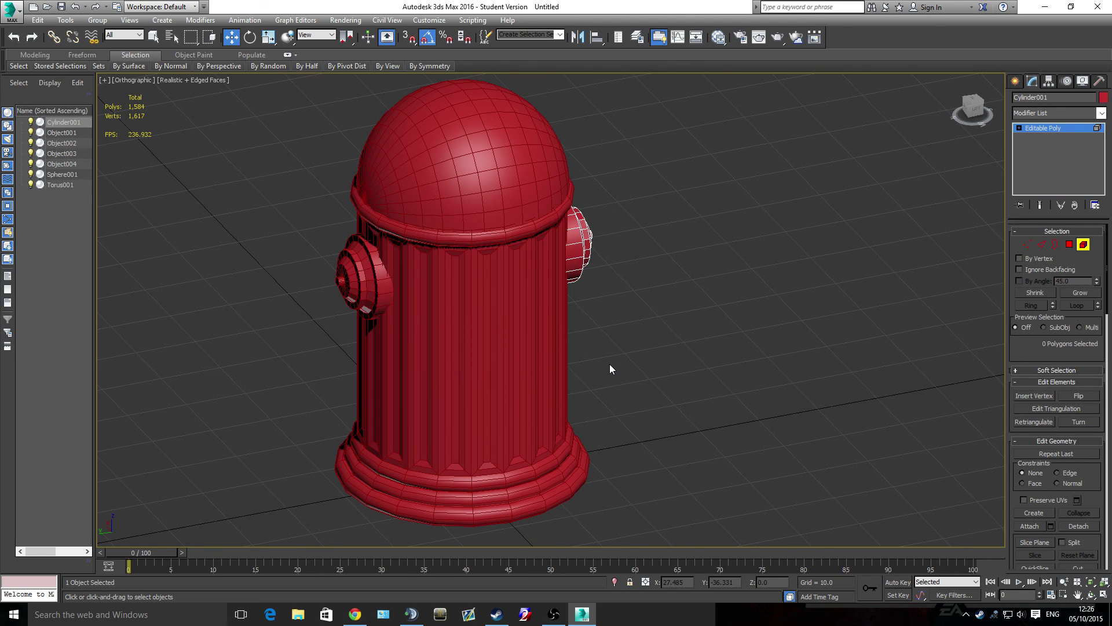
Turn off Edged Faces with F4 and orbit around the finished red hydrant
{"action": "key", "text": "F4"}
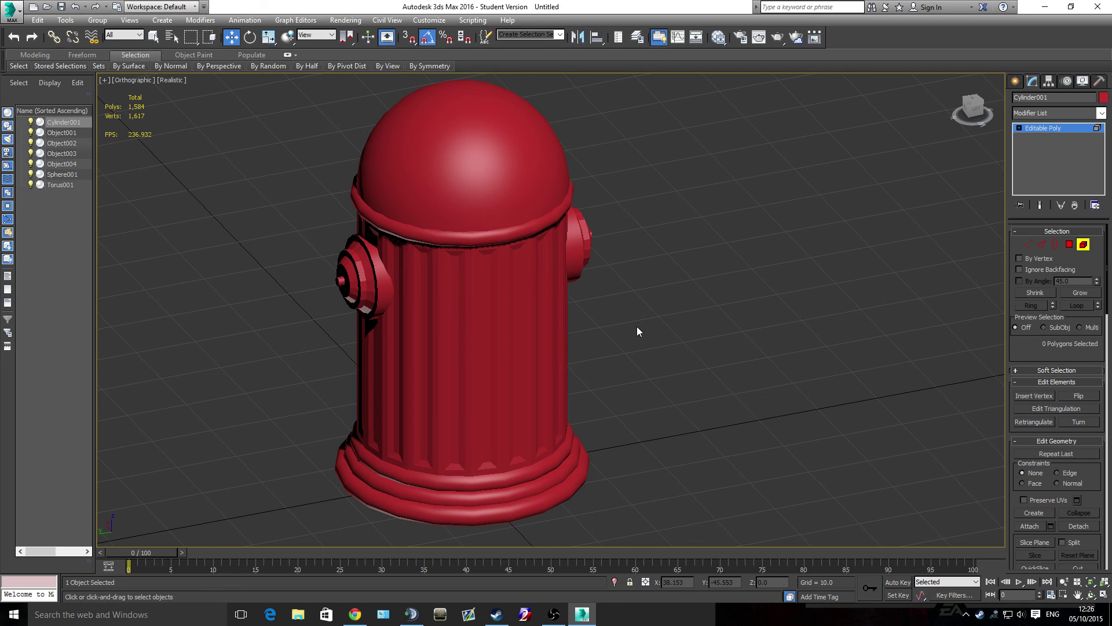
{"action": "middle_click_drag", "start_coordinate": [631, 341], "coordinate": [629, 327], "text": "alt"}
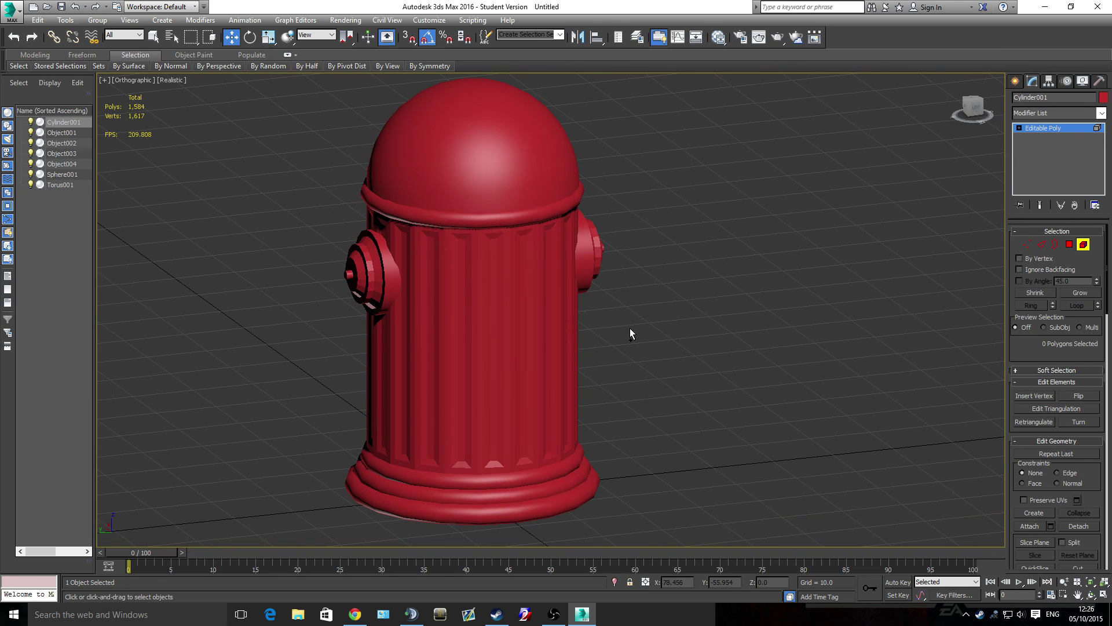